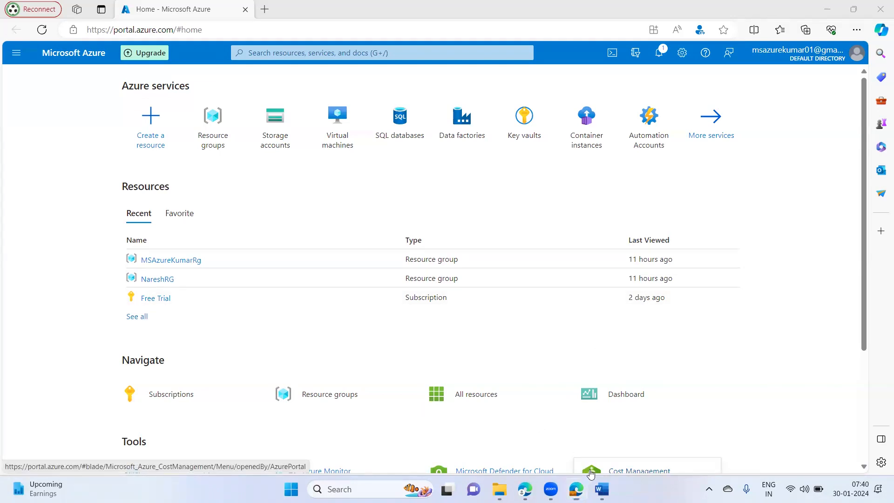
Step: Open Notepad and write "Today will see the implementation of File Share Storage Services"
key("super+r")
key("Return")
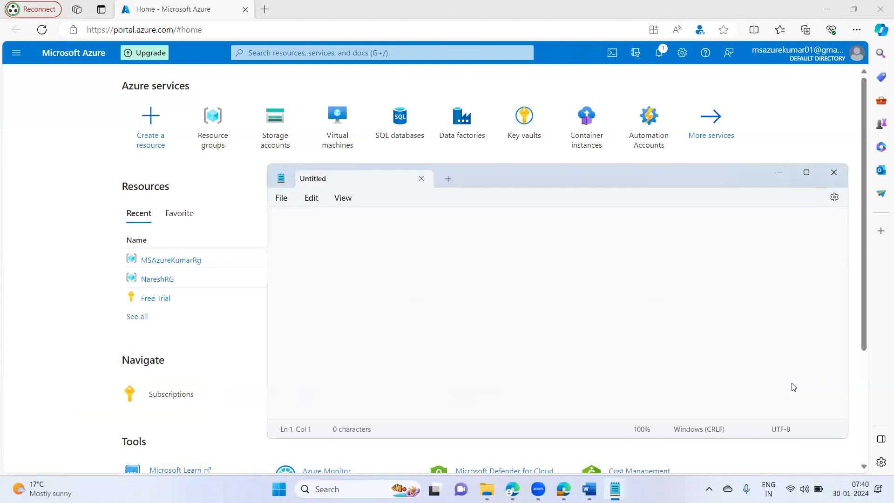
type("Today will see ")
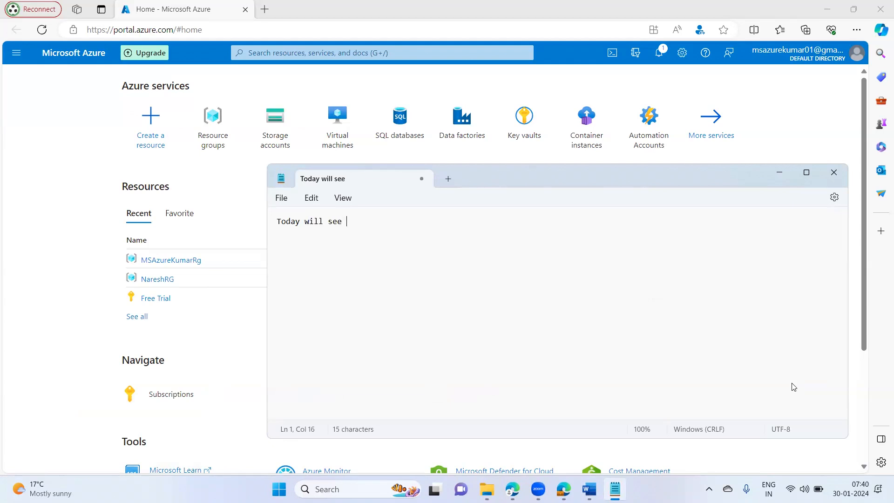
type("the impel")
type("mentation fo")
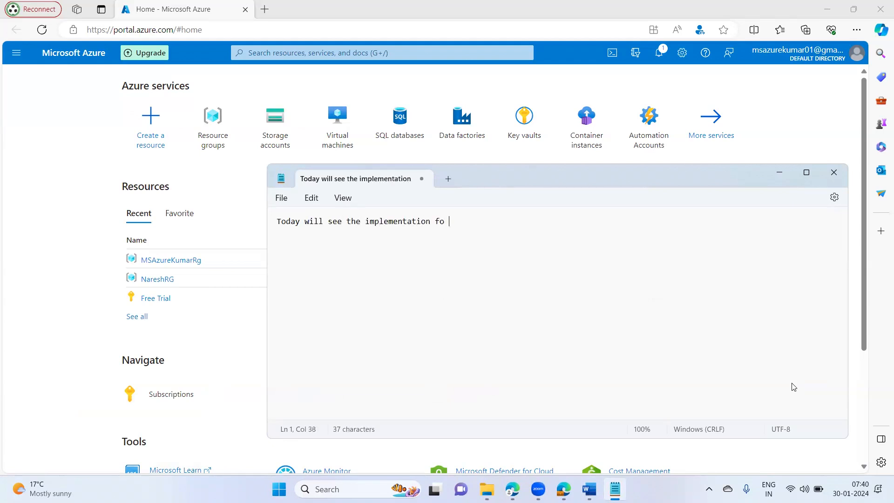
key("BackSpace")
key("BackSpace")
type("of File Share Storage SErv")
key("BackSpace")
key("BackSpace")
key("BackSpace")
type("ervices")
key("BackSpace")
key("BackSpace")
type("es")
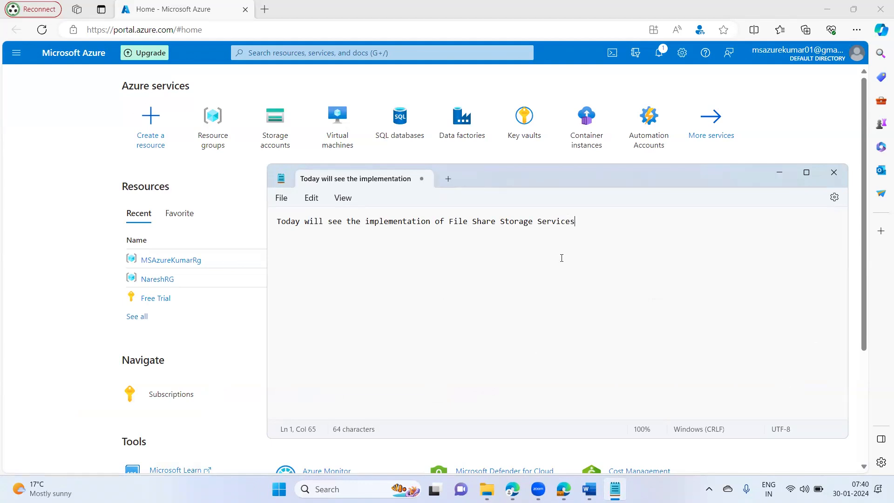
Step: Maximize the note window, enlarge its text to 220% and highlight the words naming the File Share storage service
double_click(567, 176)
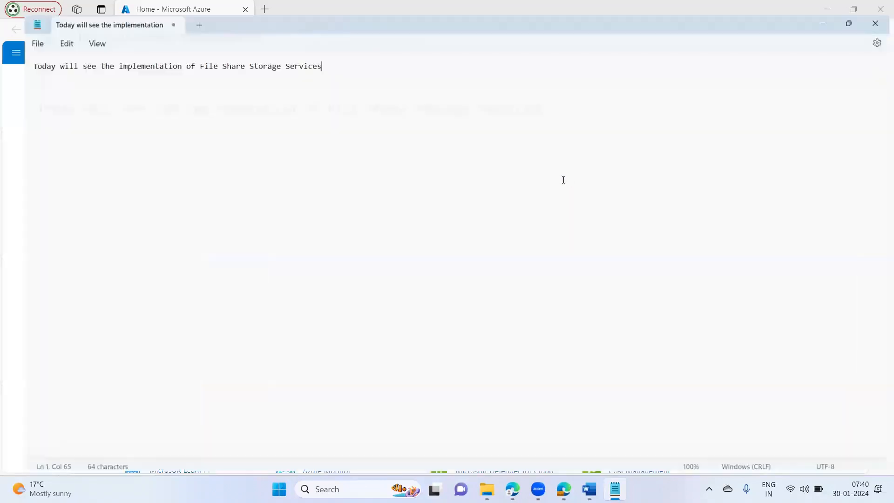
scroll(532, 187, "up", 12)
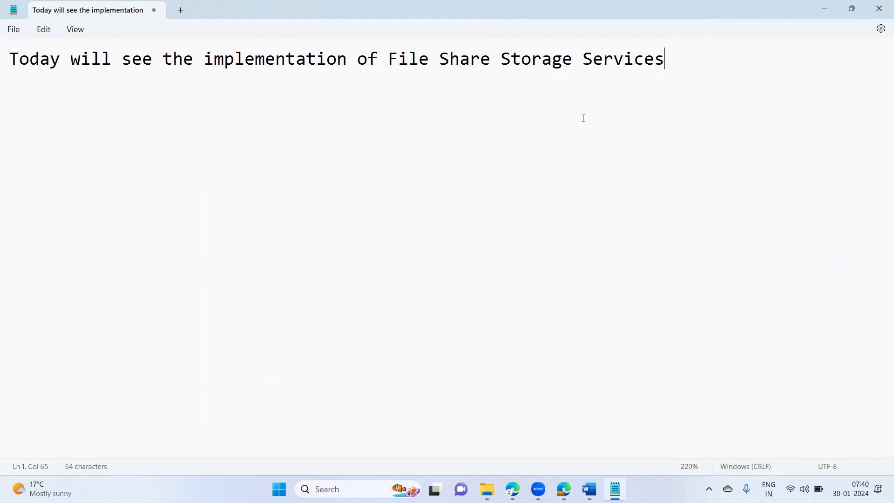
left_click(467, 134)
left_click_drag(388, 65, 645, 77)
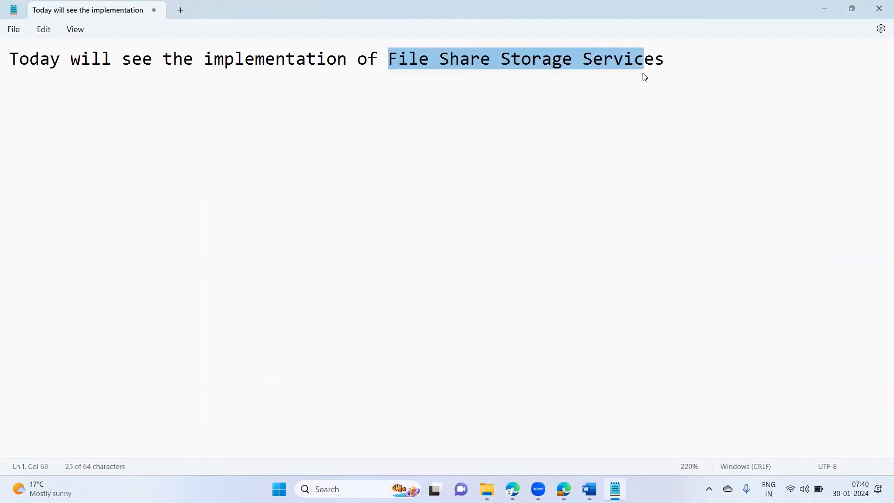
left_click(747, 77)
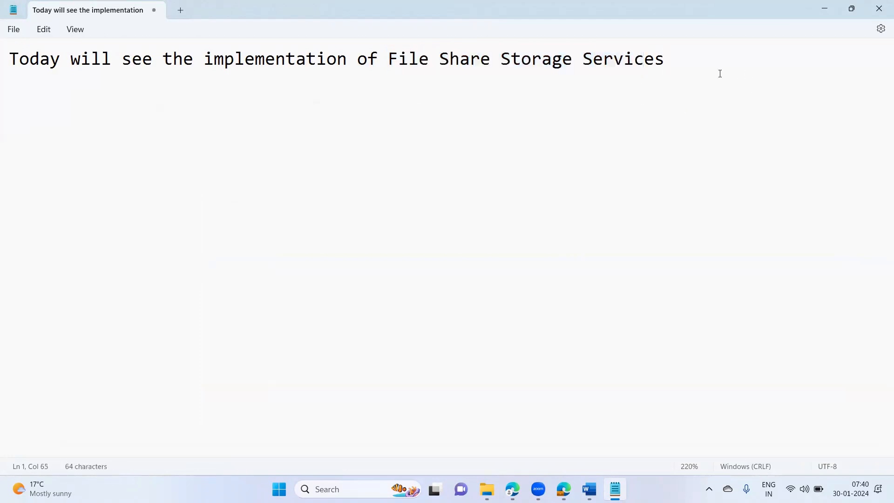
Step: Switch to the Azure portal in the browser and open the storage accounts list
left_click(507, 174)
left_click(564, 489)
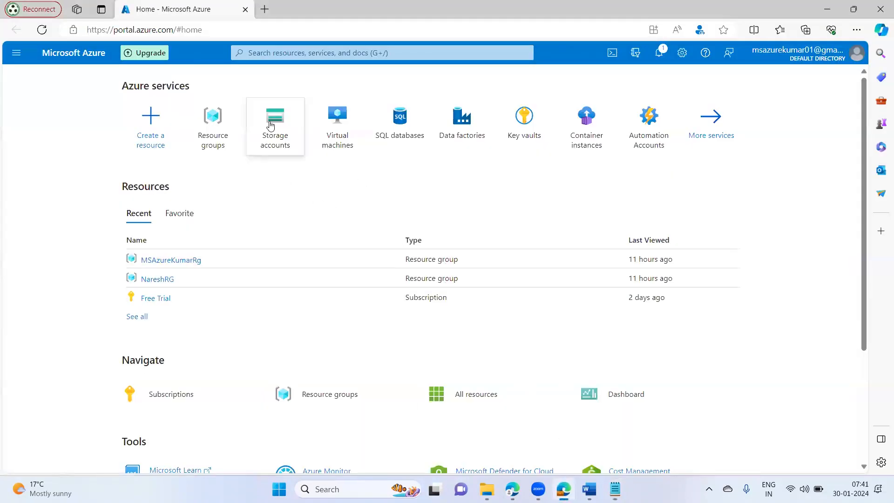
left_click(274, 122)
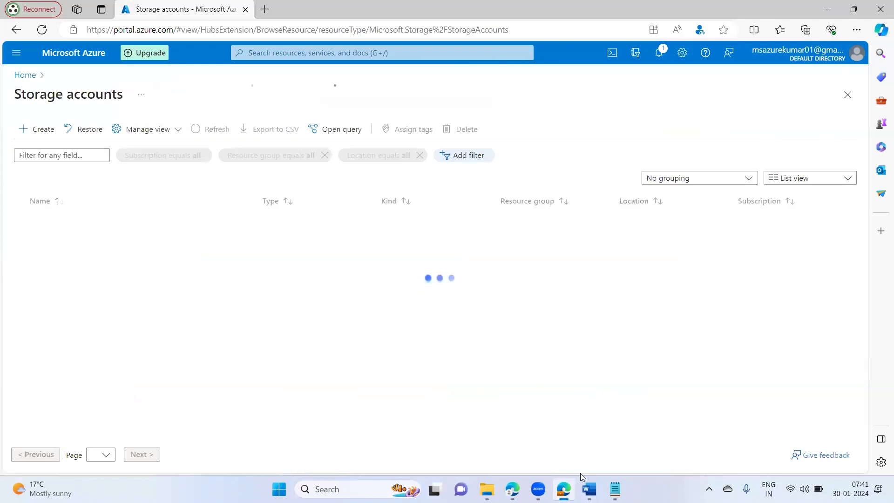
Step: Switch back to Notepad and add the line "Blob/Container Storage Service" below the opening sentence, separated by a blank line
left_click(615, 489)
left_click(425, 234)
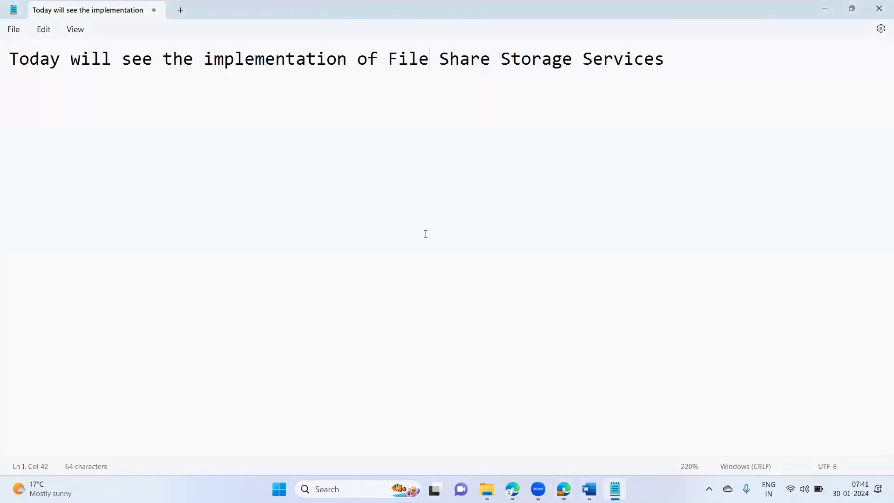
left_click(679, 62)
key("Return")
key("Return")
type("Blob")
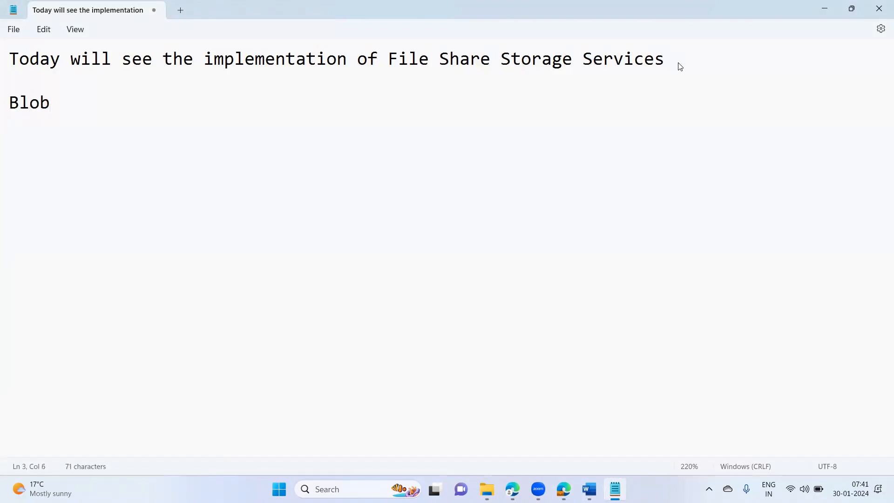
key("BackSpace")
type("/Container S")
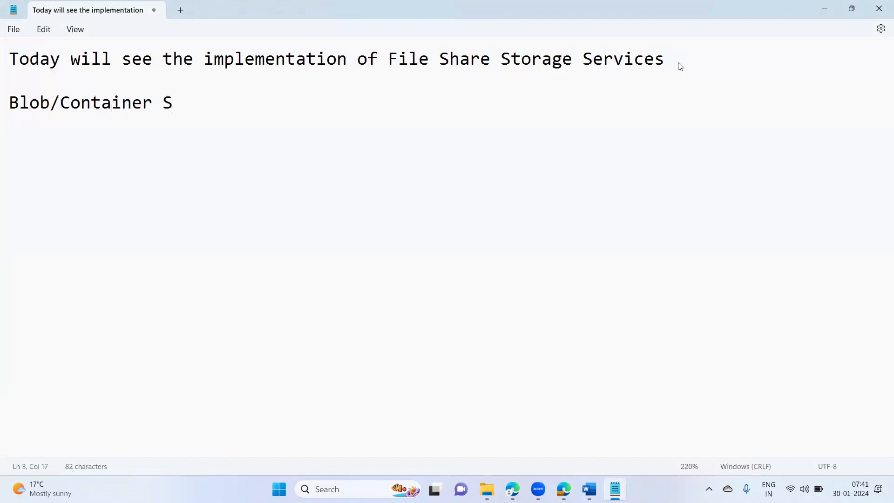
type("torage Service")
key("Return")
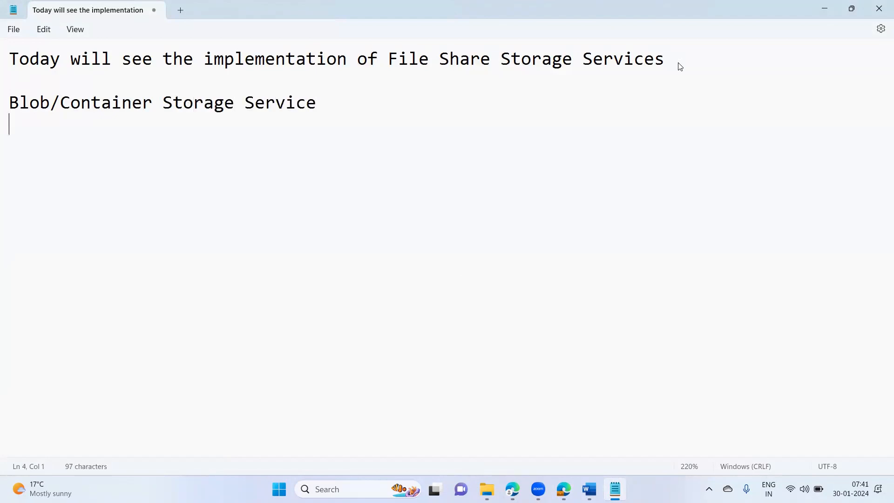
Step: Add the lines "Fileshare Storage services", "Table Storage Service" and "Queue Storage Service" below the Blob/Container line
type("Fileshar")
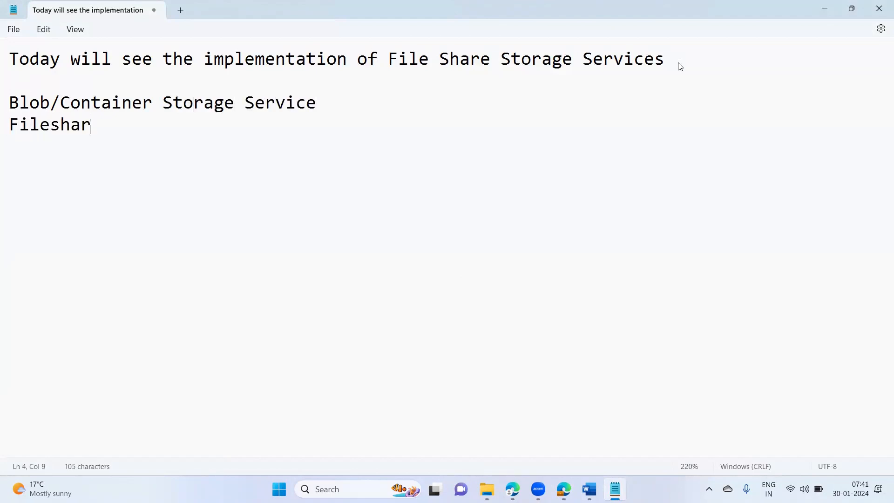
type("e Storage services")
key("Return")
type("T")
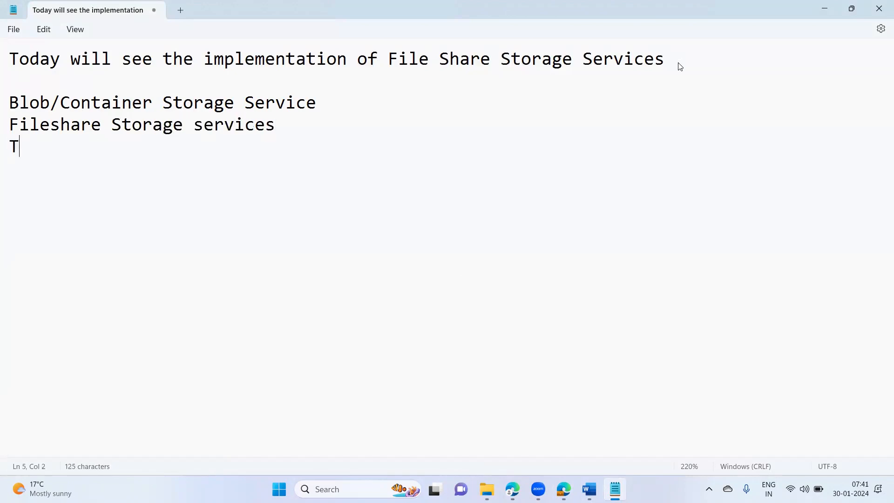
type("able Storage Service")
key("Return")
type("Queue Storage Service")
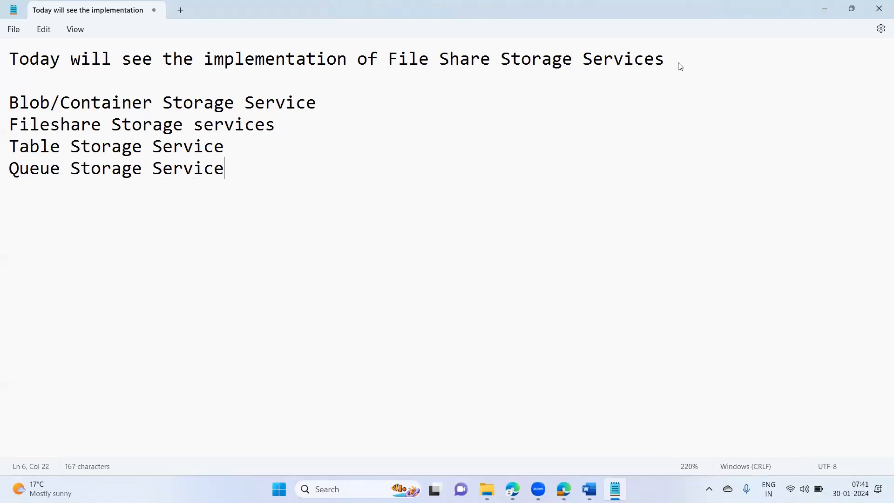
Step: Insert the heading line "Storage Account" directly above the four storage service lines
key("Up")
key("Up")
key("Up")
key("Up")
key("Return")
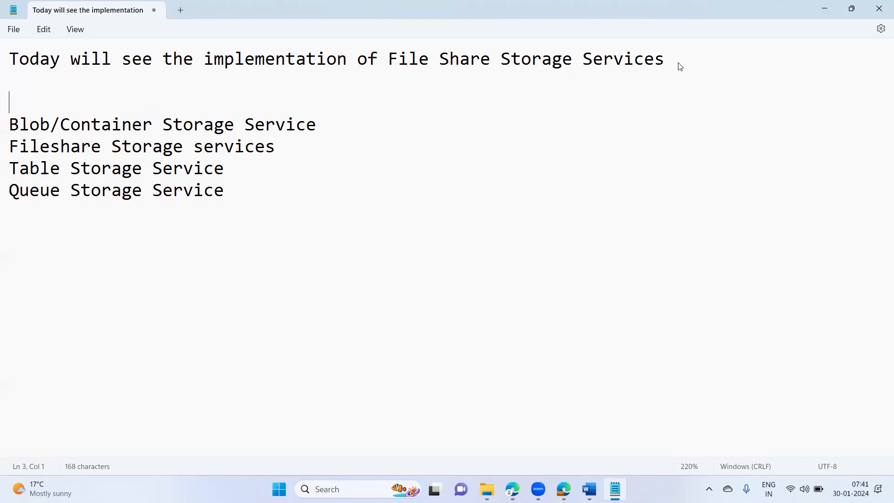
type("Storage Account")
key("Down")
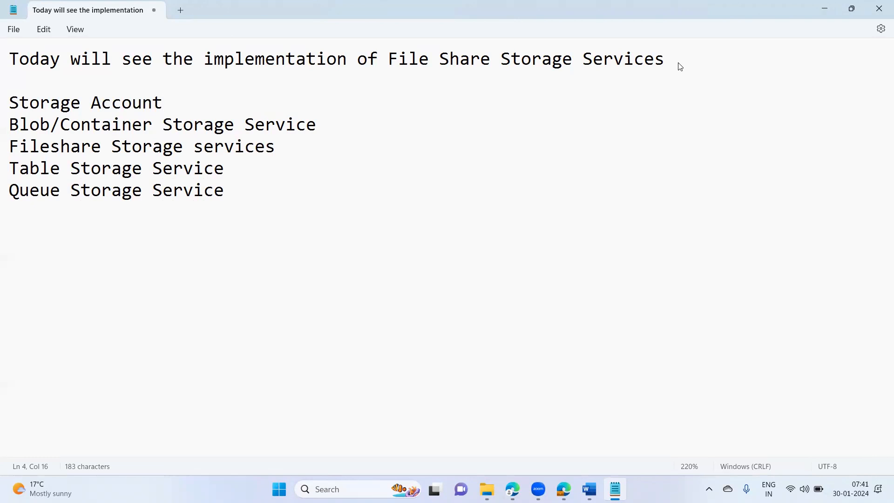
Step: Indent the Blob/Container, Fileshare, Table and Queue lines by one tab under the Storage Account heading
key("Home")
key("Tab")
key("Down")
key("Home")
key("Tab")
key("Down")
key("Tab")
key("Down")
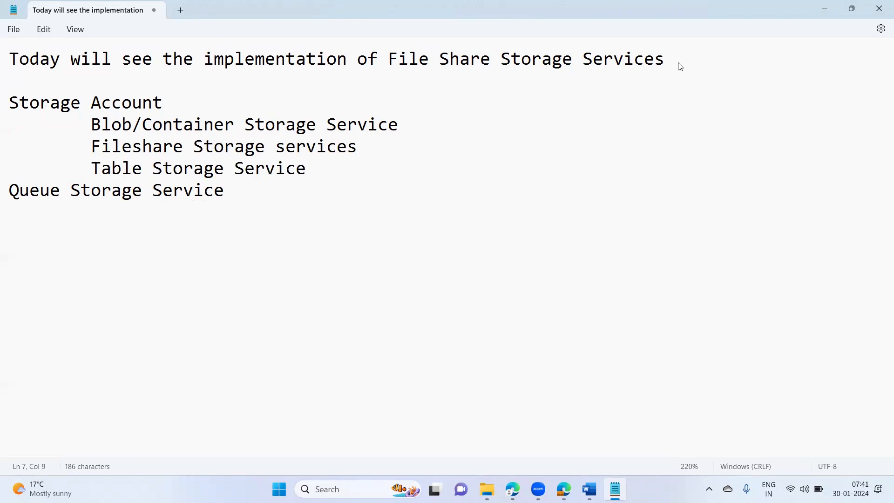
key("Home")
key("Tab")
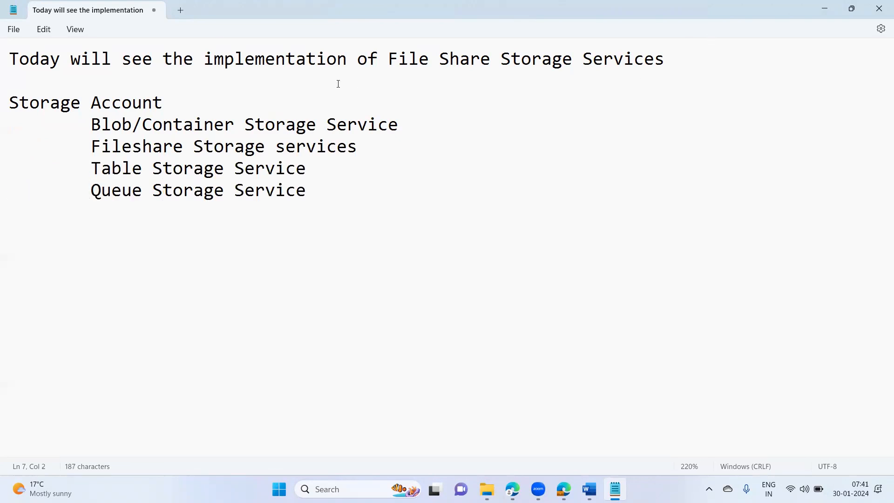
Step: End the Storage Account heading with a colon and add the sub-item "1)Page Blob", indented two tabs, under the Blob/Container line
left_click(170, 101)
type(":")
left_click(419, 124)
key("Return")
key("Tab")
key("Tab")
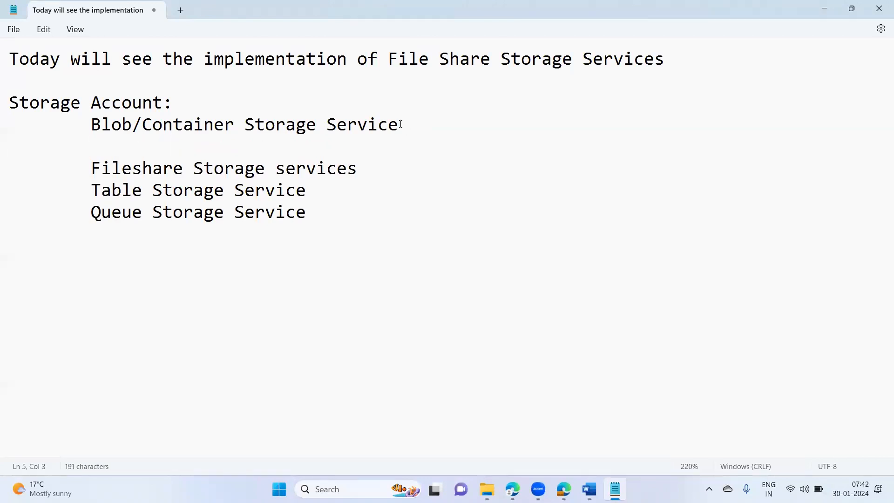
type("1)Page A")
key("BackSpace")
type("Blob")
Step: Add the sub-items "2)Append Blob" and "3)Block Blob", indented two tabs, below the Page Blob item
key("Return")
key("Tab")
key("Tab")
type("2")
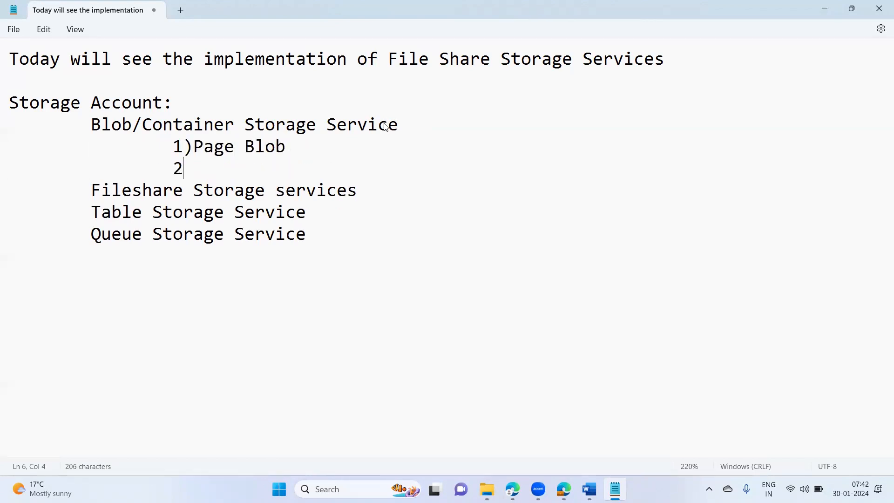
type(")Append Blob")
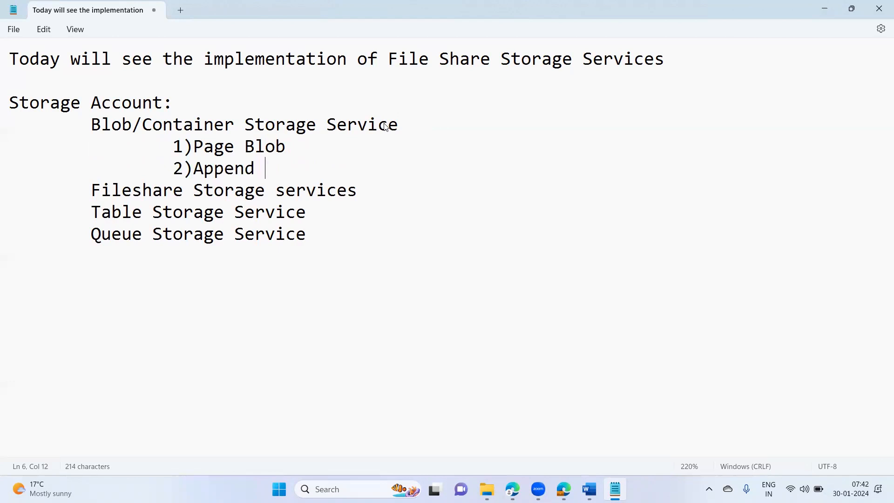
key("Return")
key("Tab")
key("Tab")
type("3)Block Blob.")
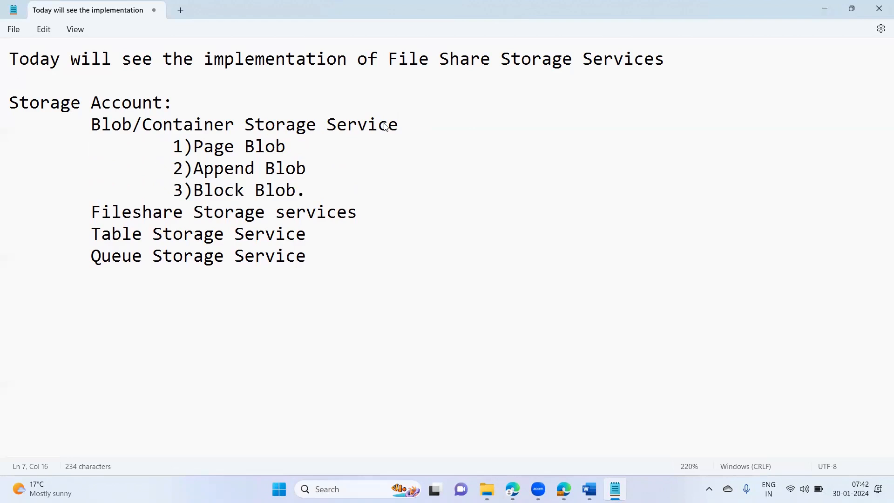
key("BackSpace")
Step: Highlight the Fileshare line, return to the Azure portal and start a new storage account in the NareshRG resource group
left_click_drag(93, 214, 373, 209)
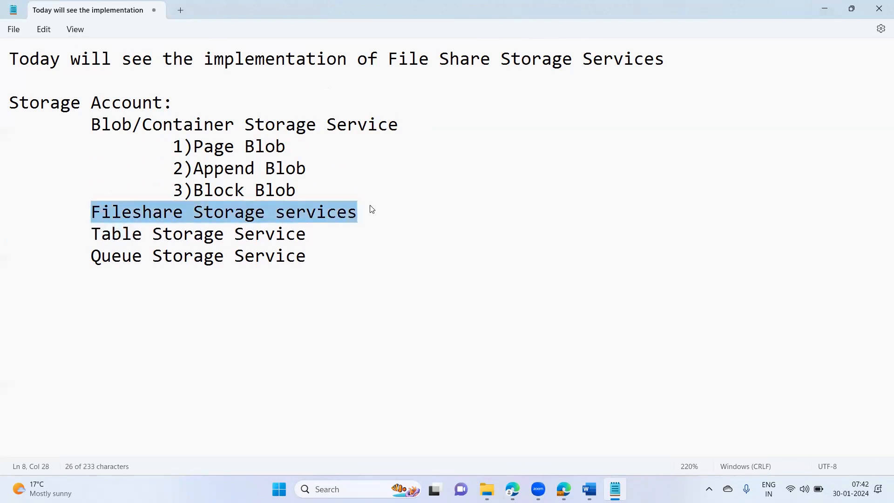
left_click(825, 8)
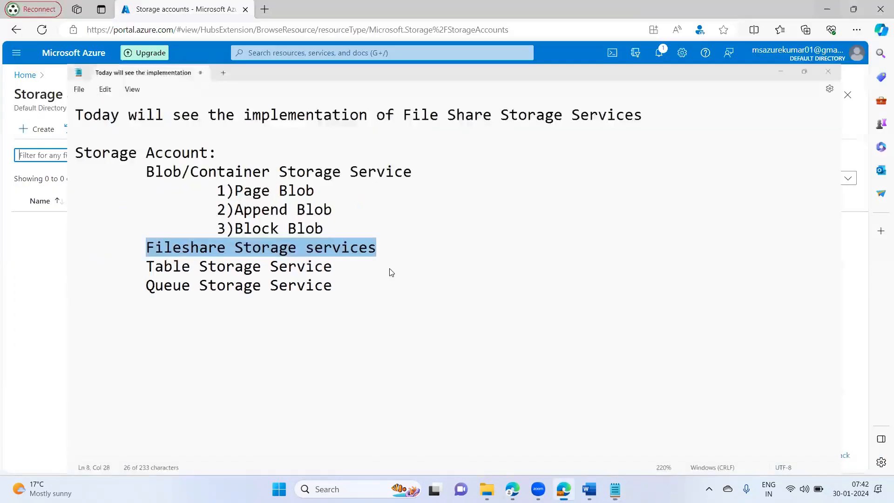
left_click(28, 129)
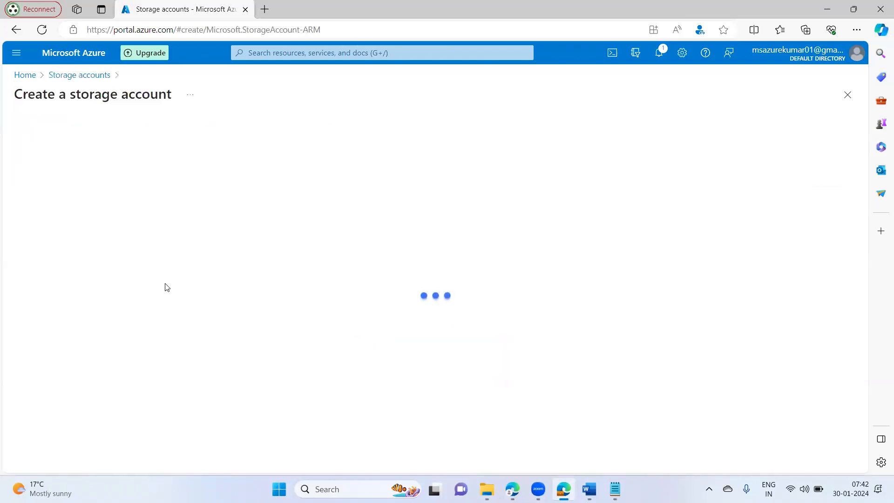
left_click(214, 317)
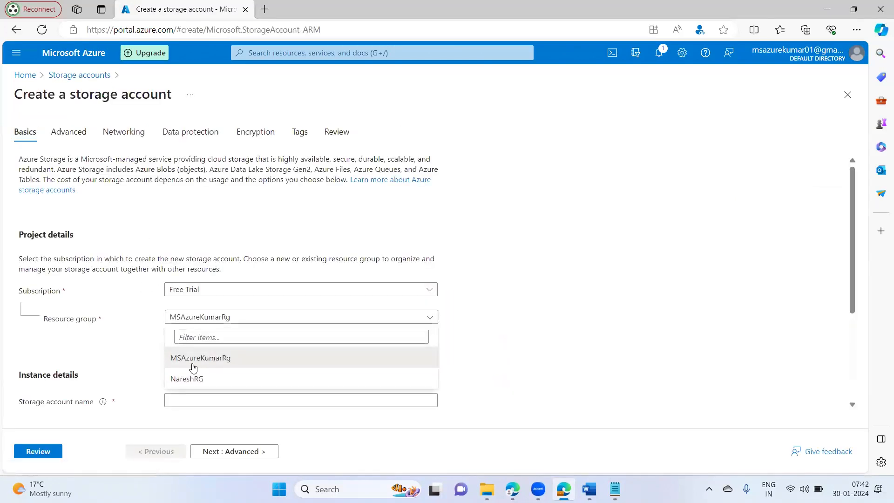
left_click(179, 380)
Step: Name the new storage account 1271nareshsa
scroll(220, 362, "down", 2)
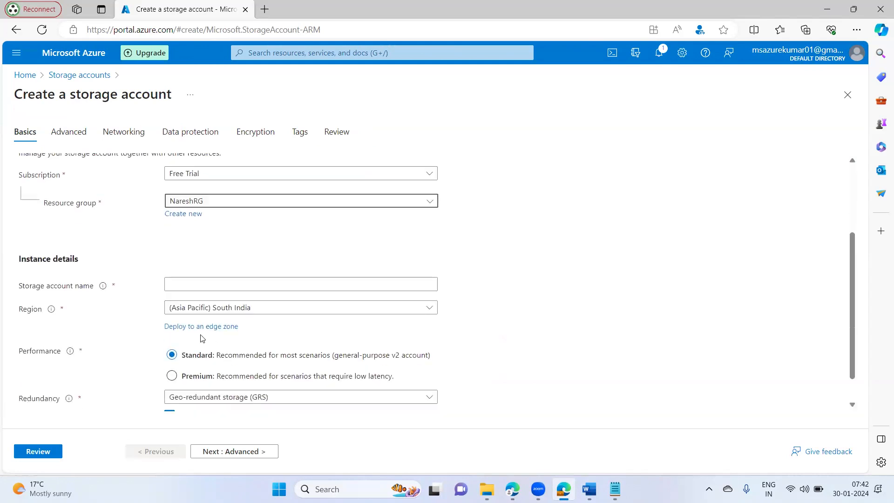
left_click(217, 287)
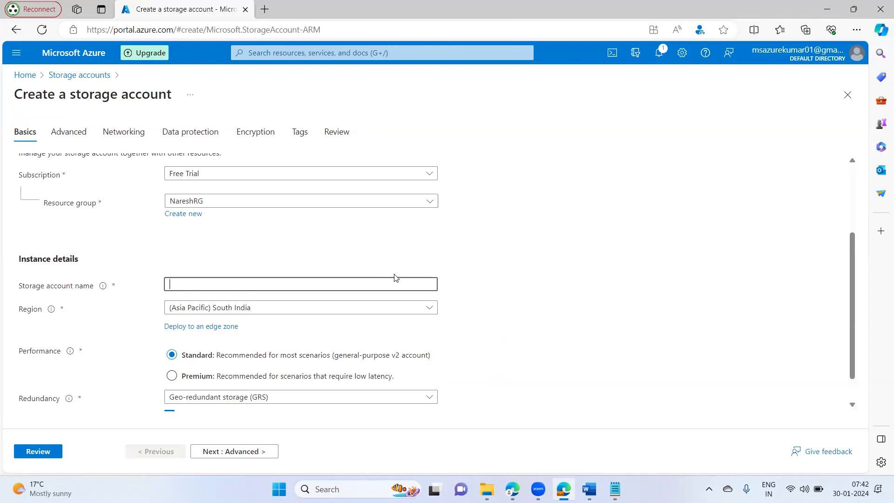
type("12")
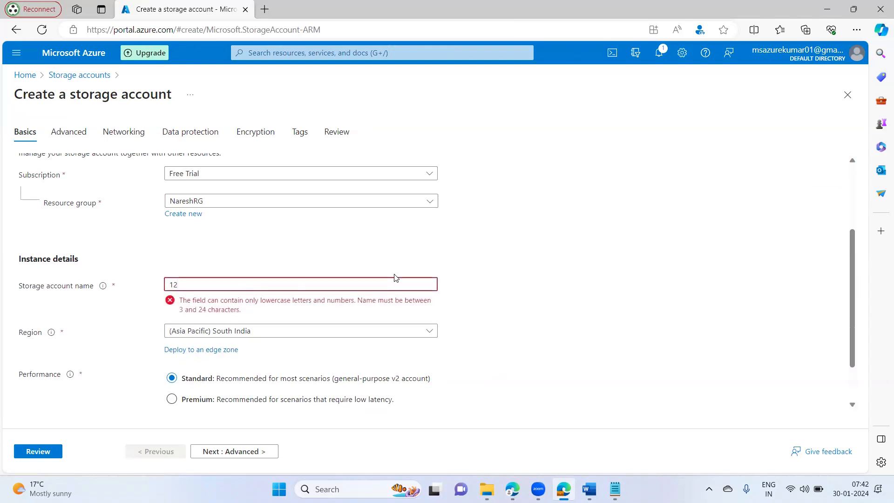
type("71nareshsa")
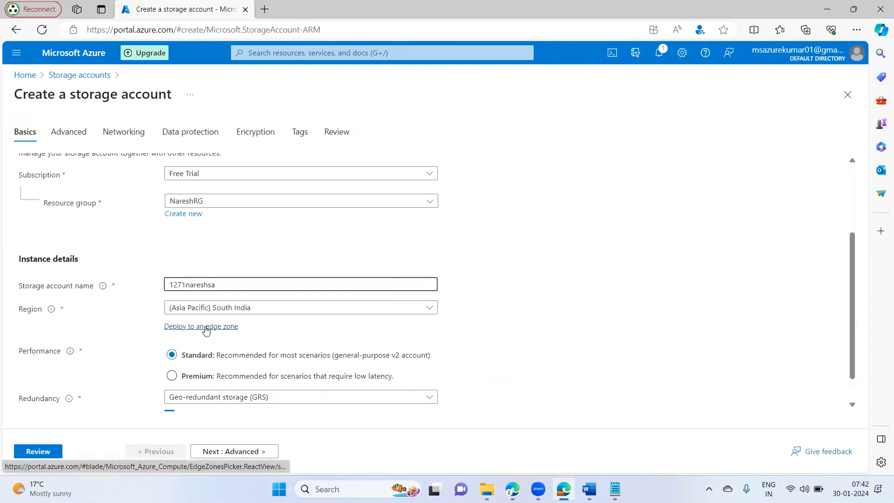
Step: Proceed to the advanced settings and enable anonymous access on individual containers and default Microsoft Entra authorization in the portal
scroll(229, 410, "down", 2)
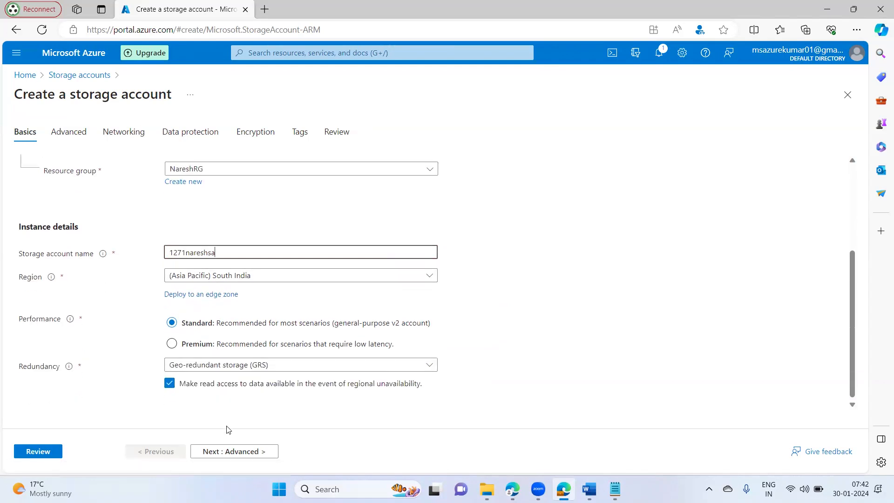
left_click(219, 452)
left_click(168, 302)
left_click(170, 355)
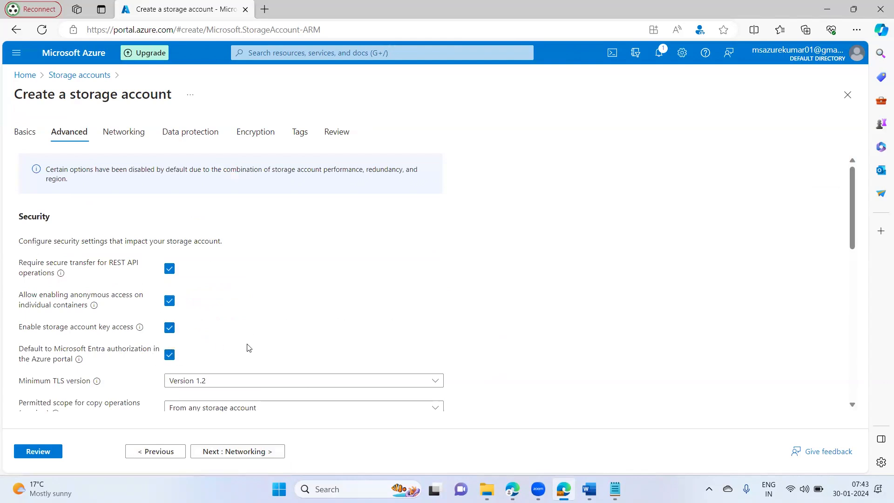
Step: Keep the default networking, data protection, encryption and tag settings, and create the storage account from the review page
scroll(247, 358, "down", 2)
scroll(246, 359, "up", 2)
left_click(252, 450)
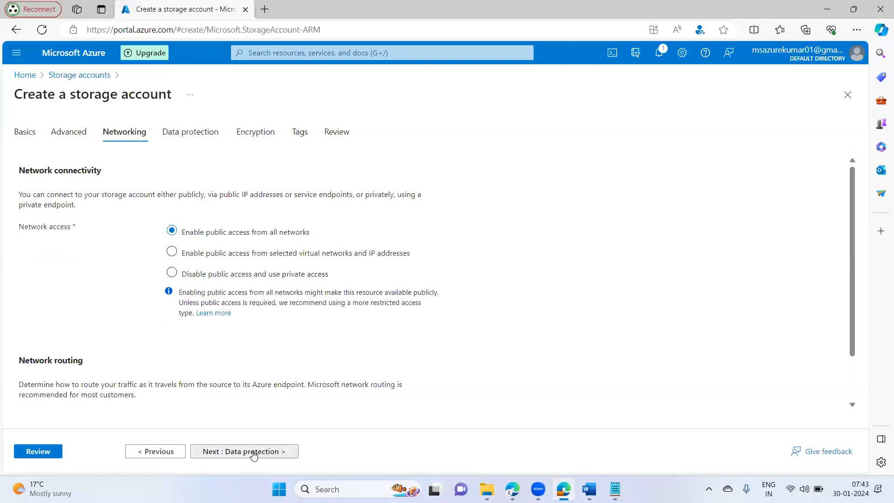
left_click(254, 454)
left_click(253, 452)
left_click(253, 452)
left_click(254, 452)
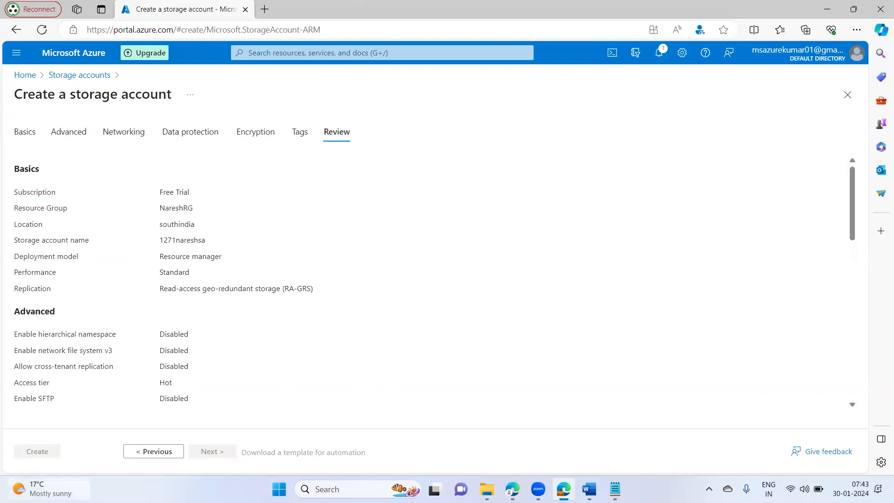
mouse_move(42, 489)
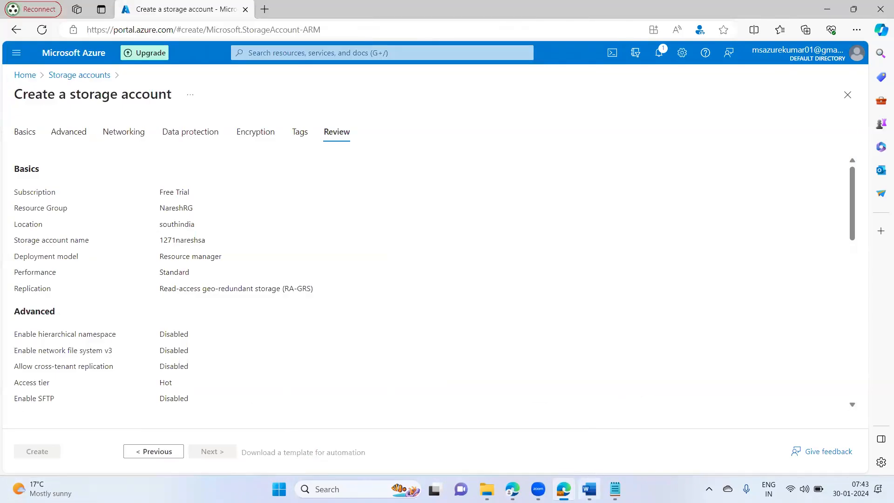
mouse_move(589, 489)
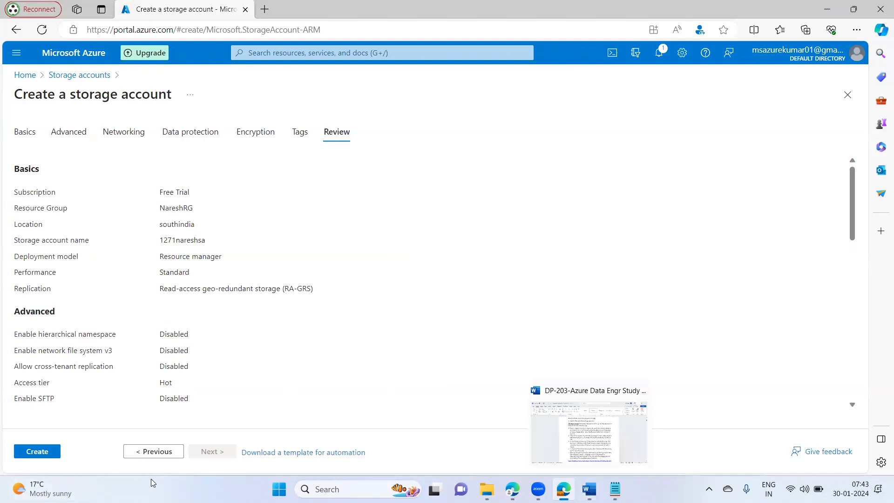
left_click(57, 452)
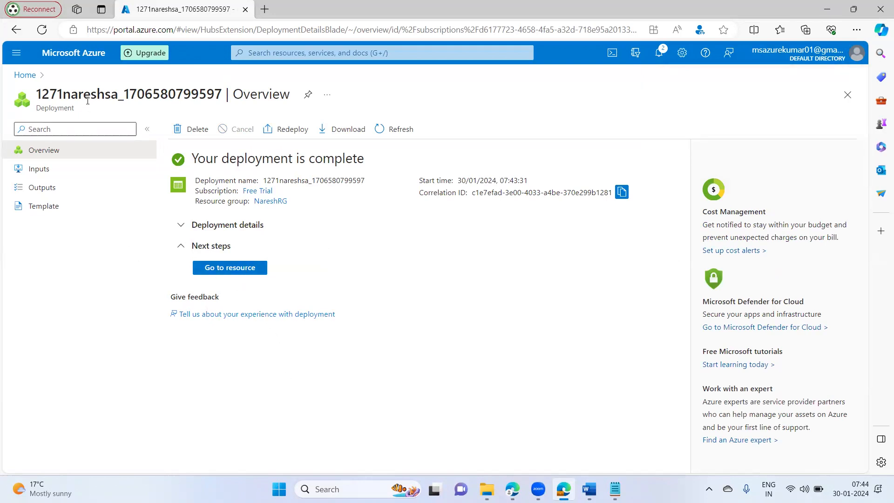
Step: Return to the storage accounts list, reload it and open the 1271nareshsa account
left_click(25, 75)
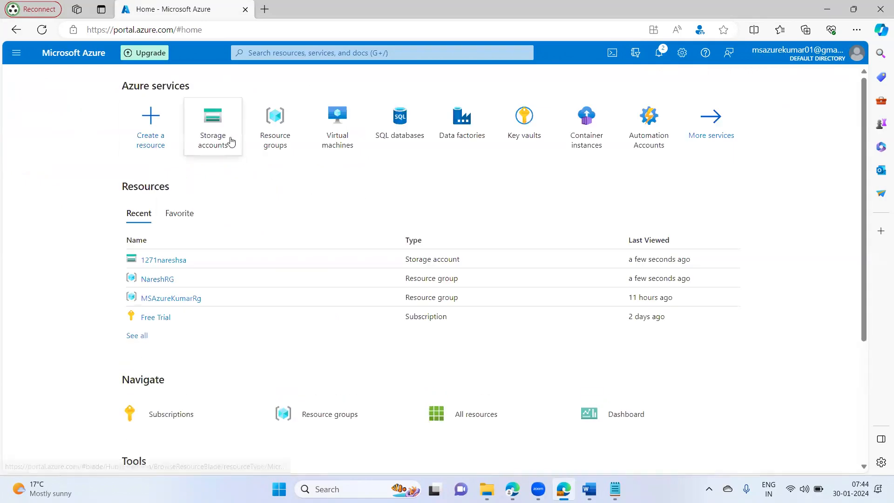
left_click(212, 120)
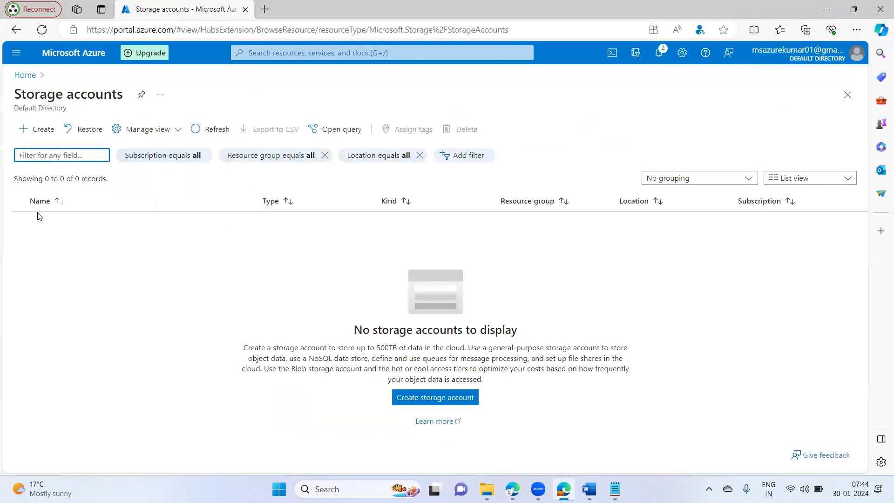
left_click(124, 268)
left_click(216, 129)
left_click(103, 30)
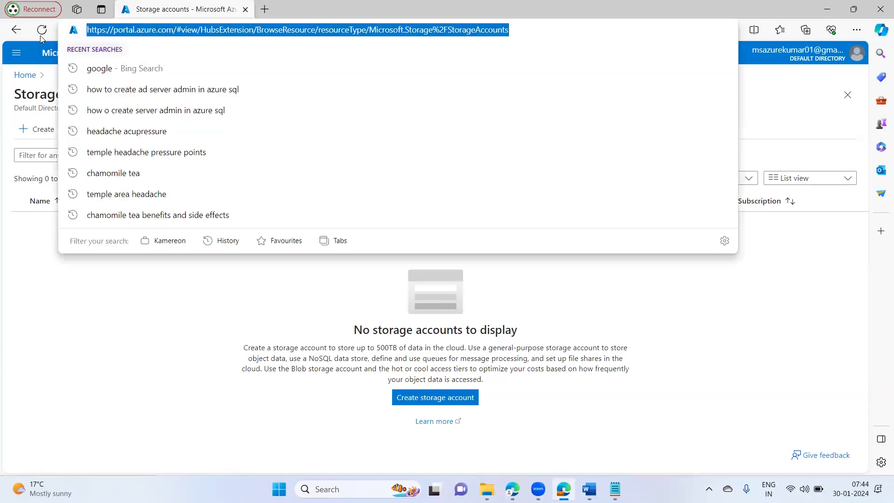
left_click(42, 29)
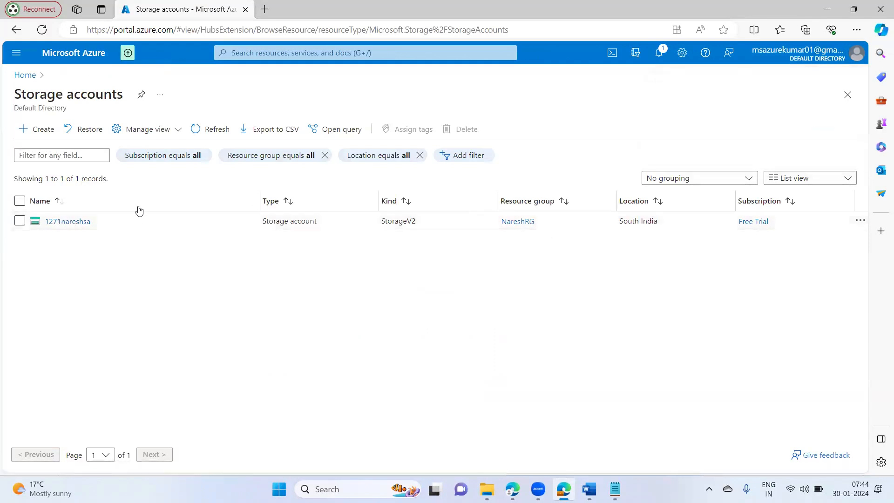
left_click(68, 222)
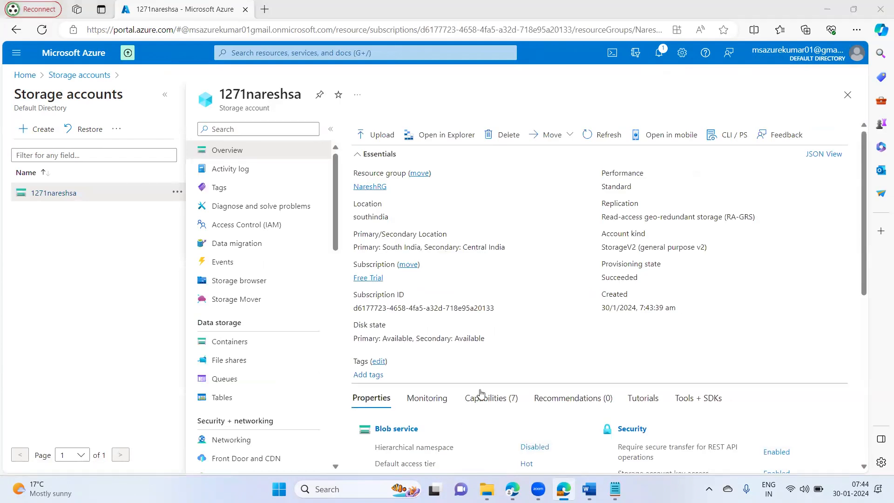
Step: Open the storage account's file service and start a new file share
scroll(480, 391, "down", 7)
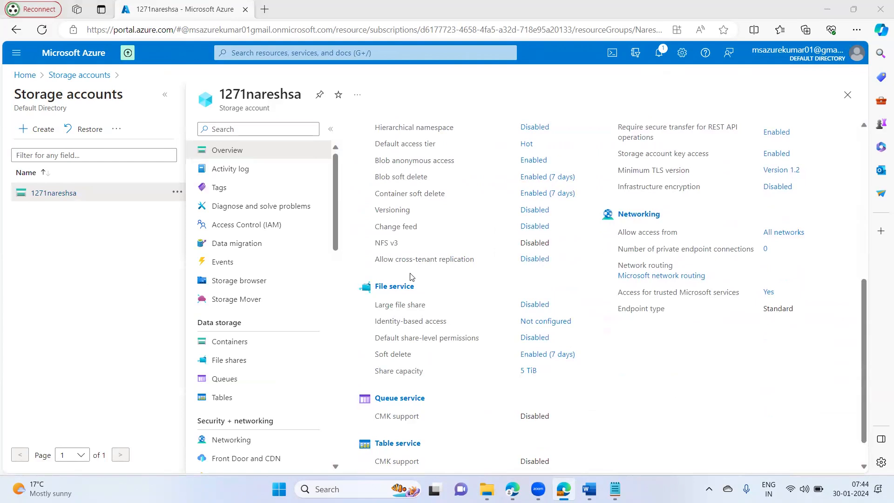
left_click(391, 287)
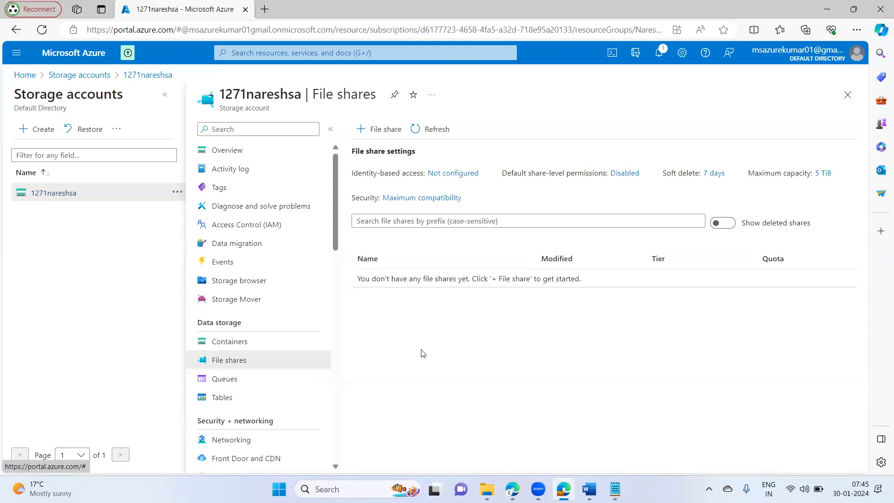
left_click(377, 129)
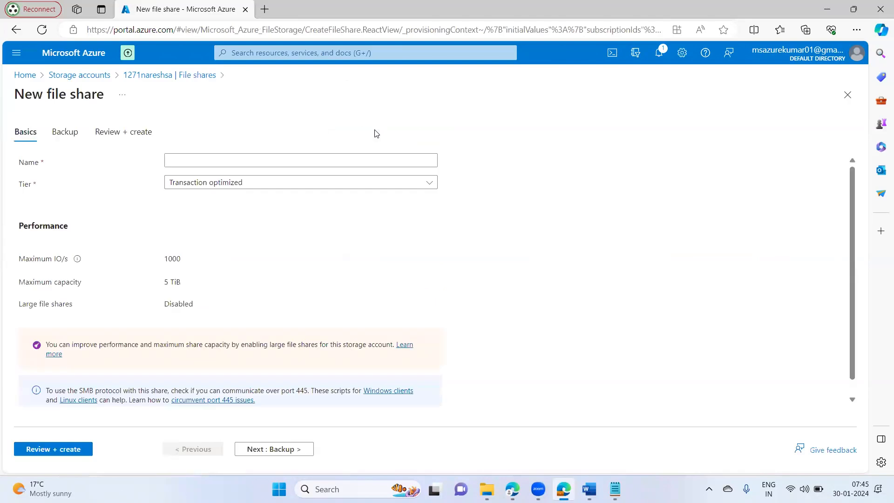
Step: Name the file share nareshfs, keep the Transaction optimized tier and proceed to its backup settings
left_click(240, 161)
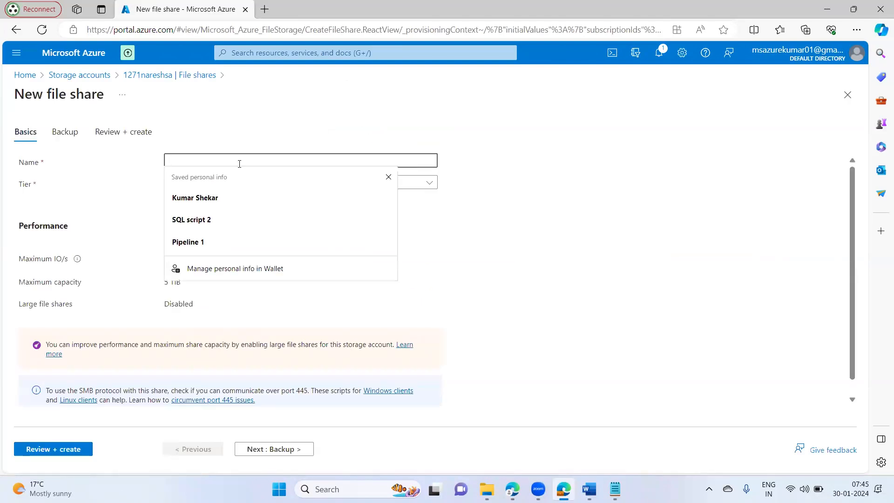
type("nareshfs")
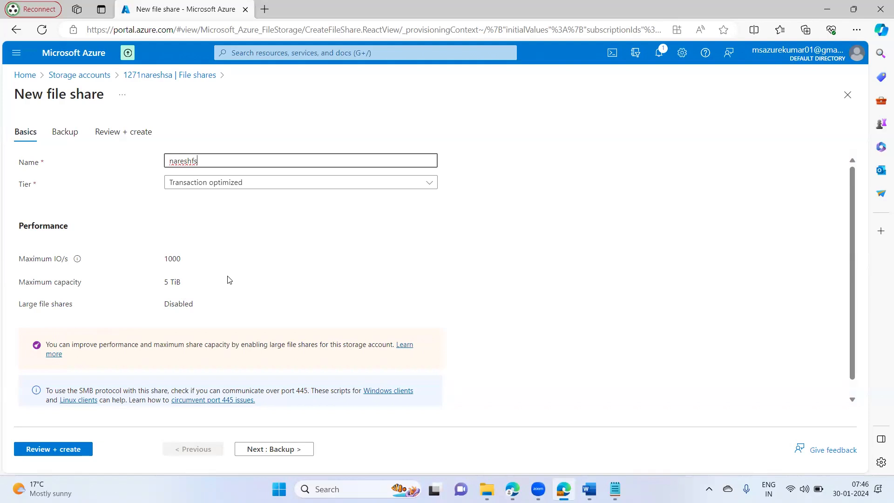
scroll(217, 307, "down", 1)
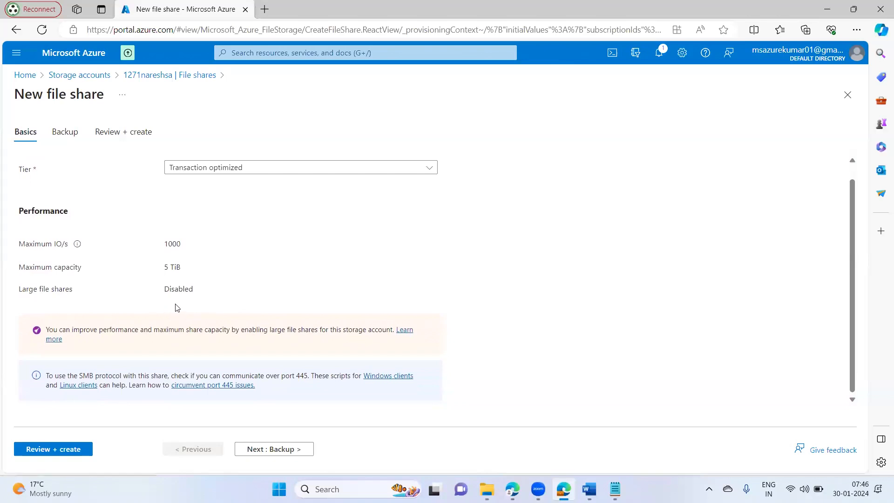
scroll(232, 322, "up", 1)
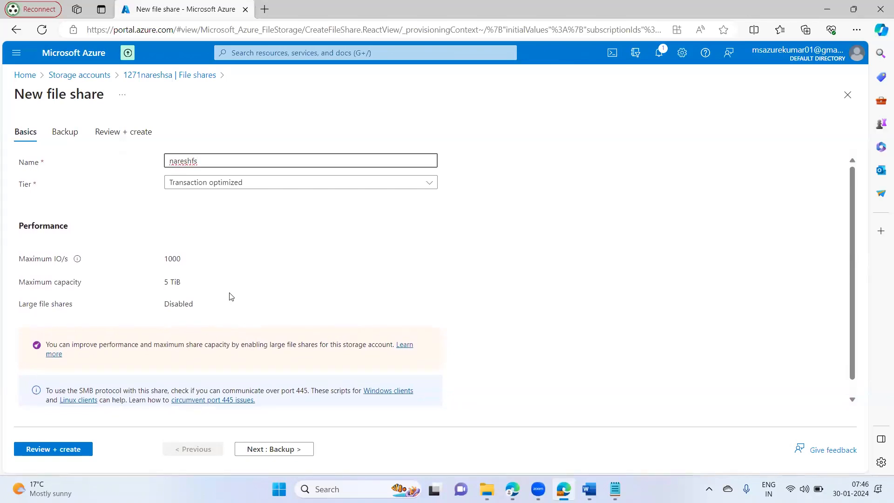
left_click(274, 449)
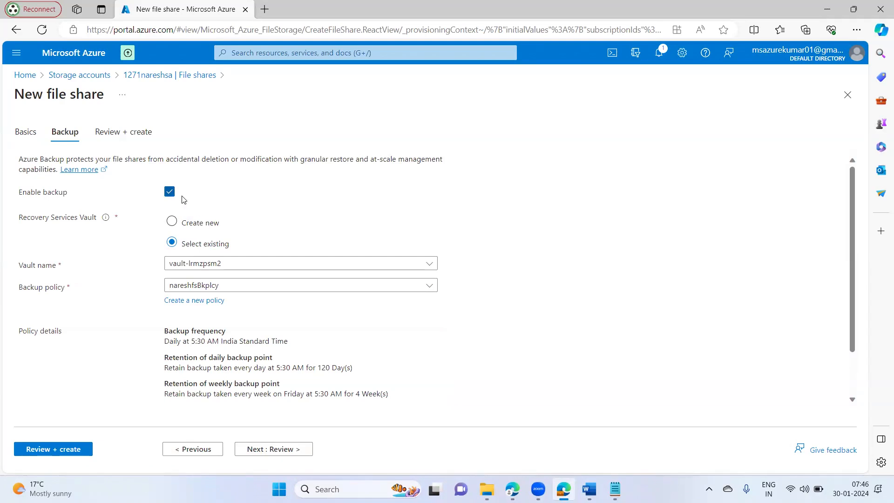
Step: Examine the selected backup policy's frequency and its daily, weekly, monthly and yearly retention rules
scroll(291, 339, "down", 2)
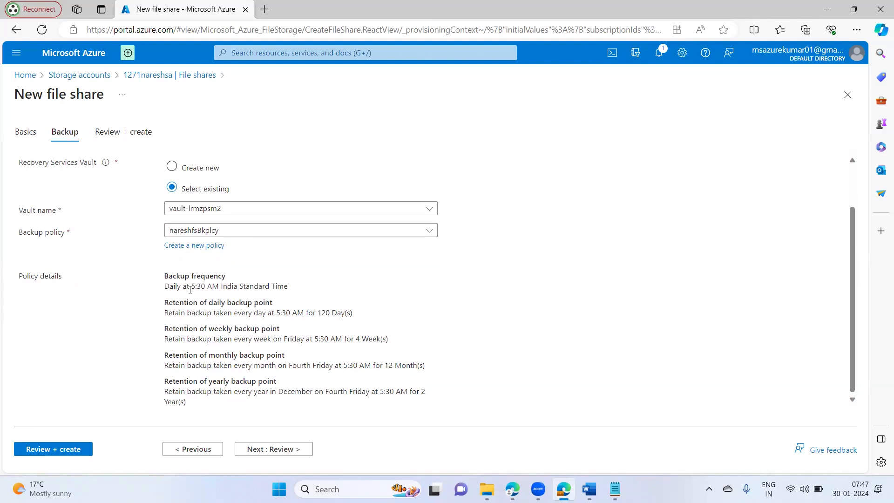
left_click_drag(189, 286, 280, 288)
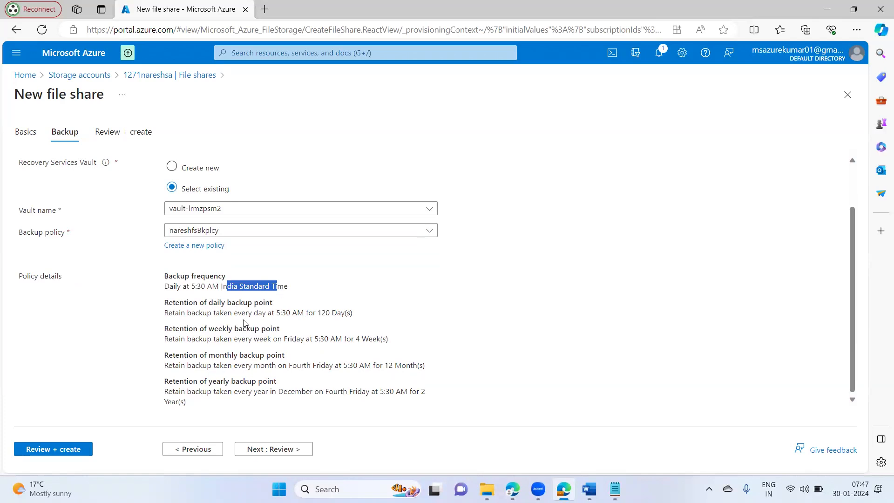
left_click_drag(318, 312, 338, 313)
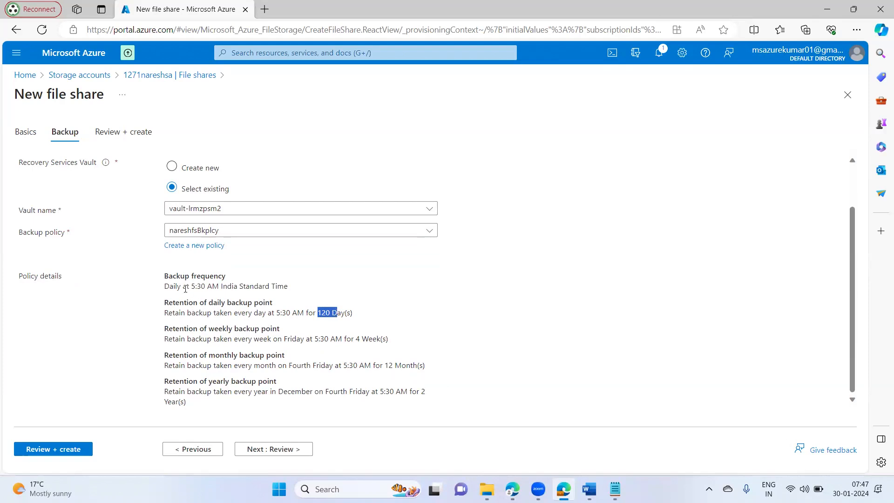
left_click_drag(190, 286, 228, 286)
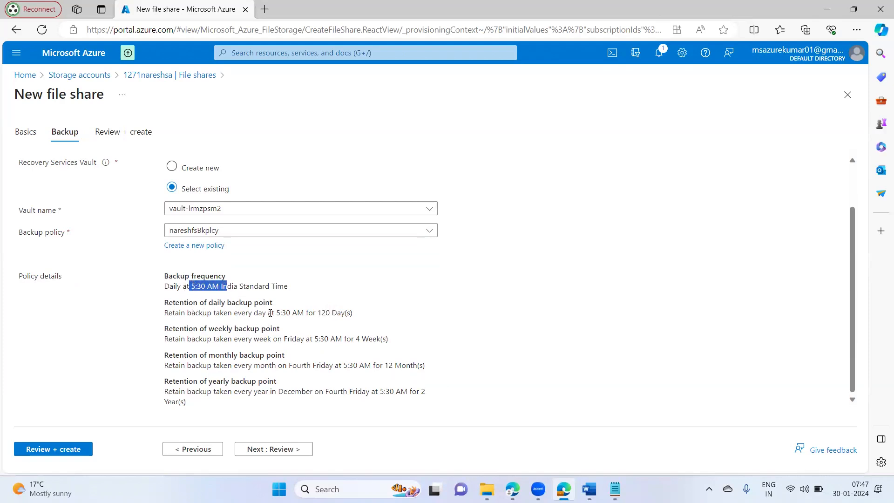
left_click_drag(273, 313, 356, 316)
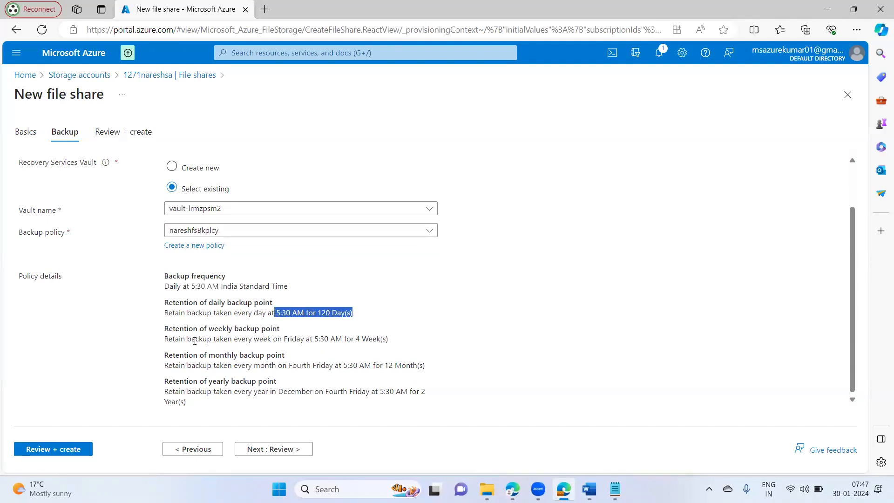
left_click_drag(218, 329, 274, 329)
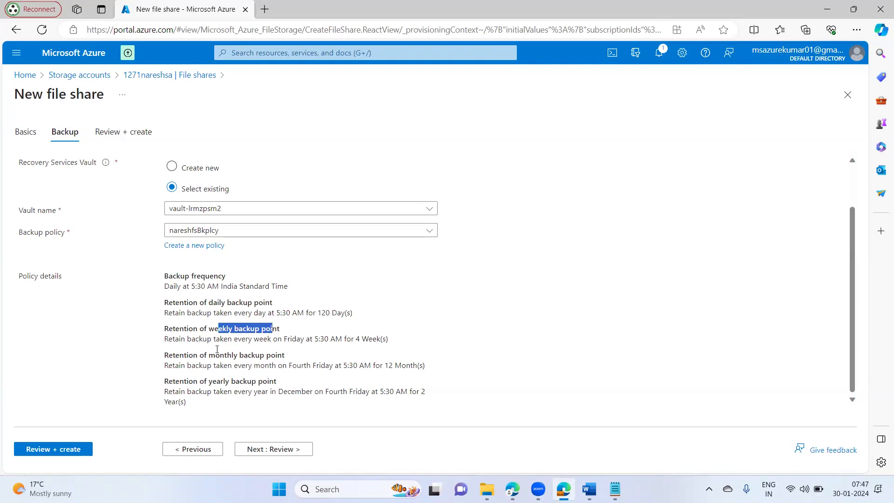
left_click(304, 348)
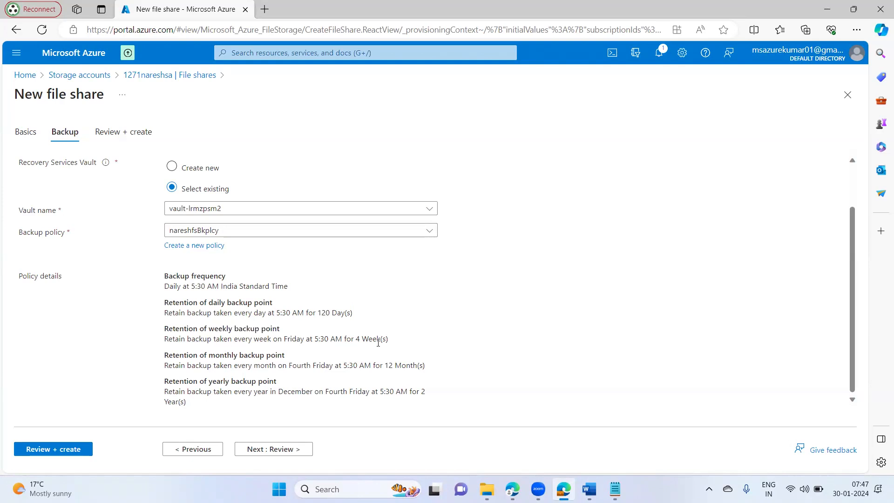
left_click_drag(389, 339, 356, 340)
left_click_drag(283, 340, 345, 339)
left_click_drag(209, 356, 334, 365)
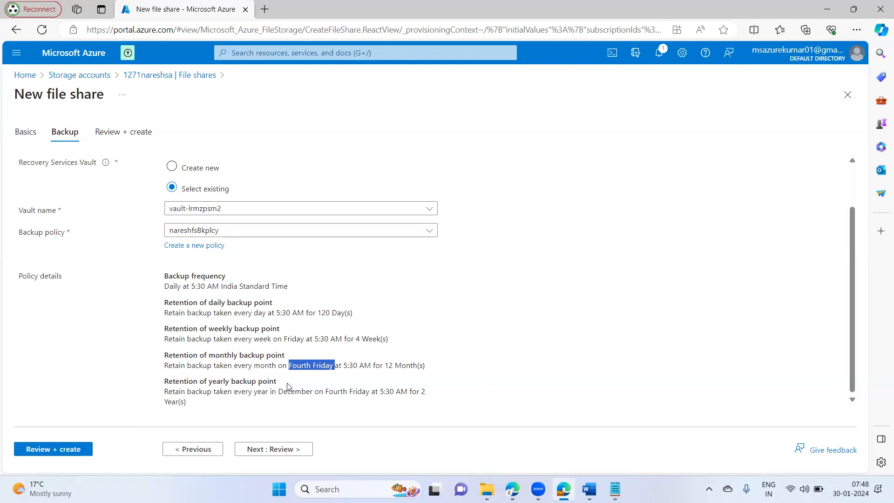
left_click(346, 421)
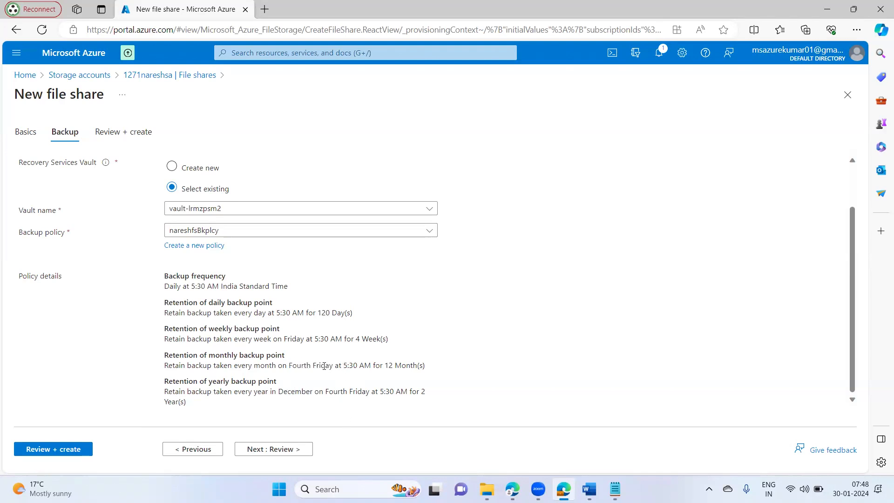
left_click_drag(297, 366, 320, 367)
left_click(319, 371)
left_click_drag(311, 366, 326, 366)
left_click_drag(381, 366, 429, 368)
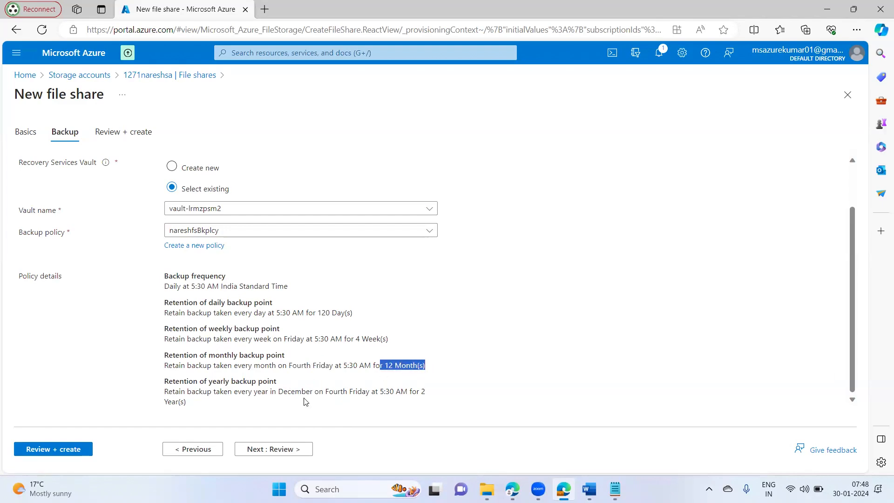
left_click_drag(209, 382, 270, 383)
left_click_drag(280, 313, 313, 339)
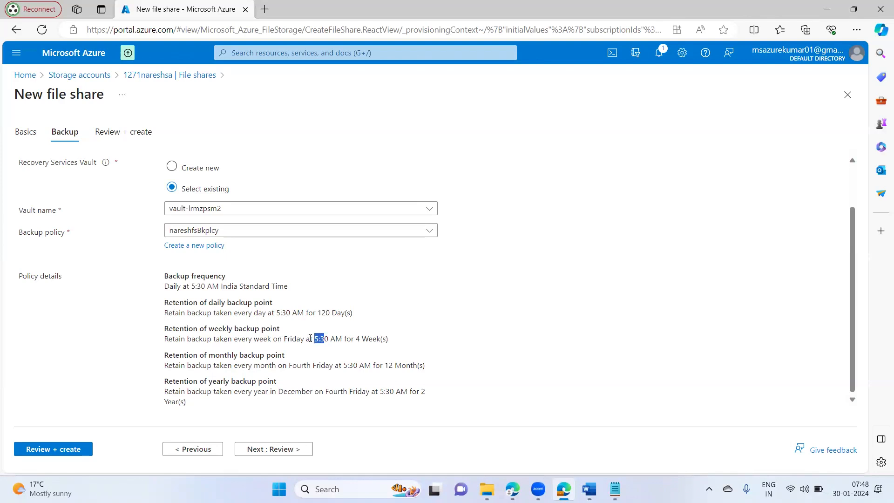
left_click(430, 300)
Step: Start a new backup policy for the file share and enter nareshfsBkplcy as its name
scroll(359, 305, "up", 1)
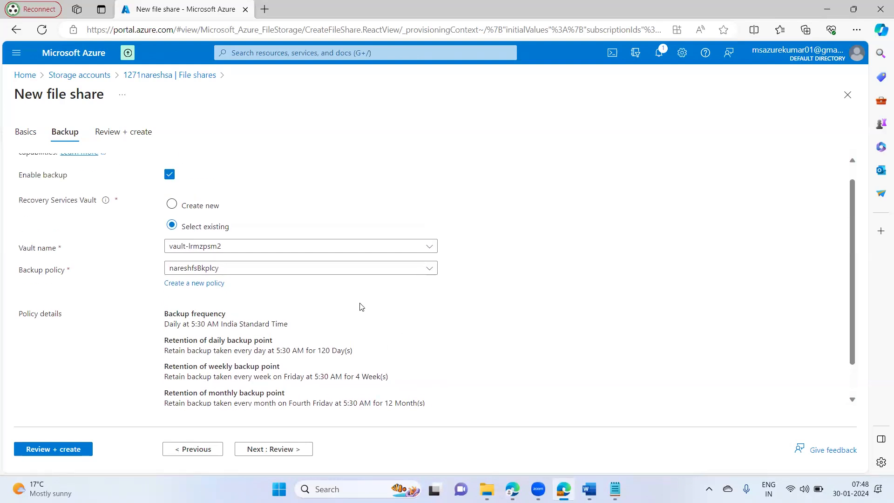
left_click(199, 284)
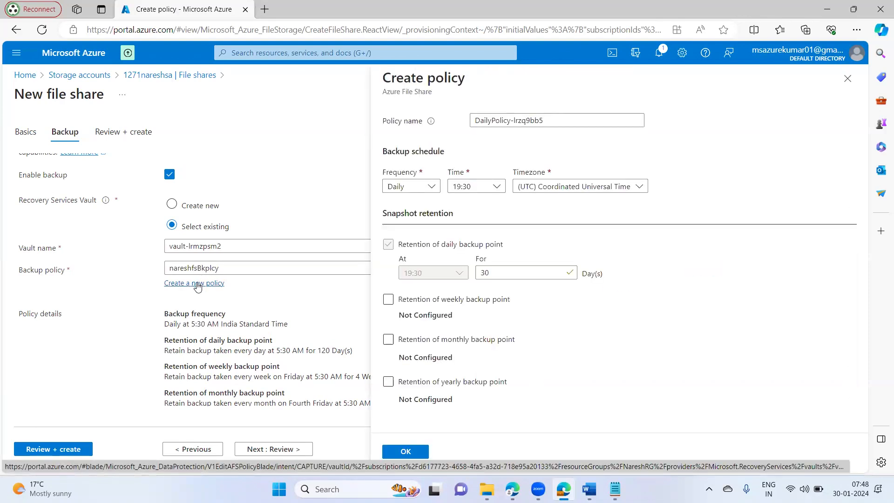
left_click_drag(544, 121, 468, 136)
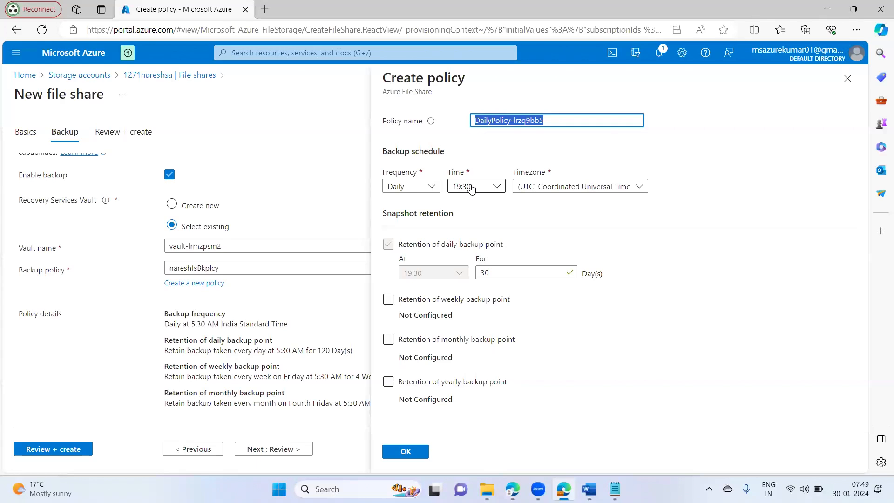
type("N")
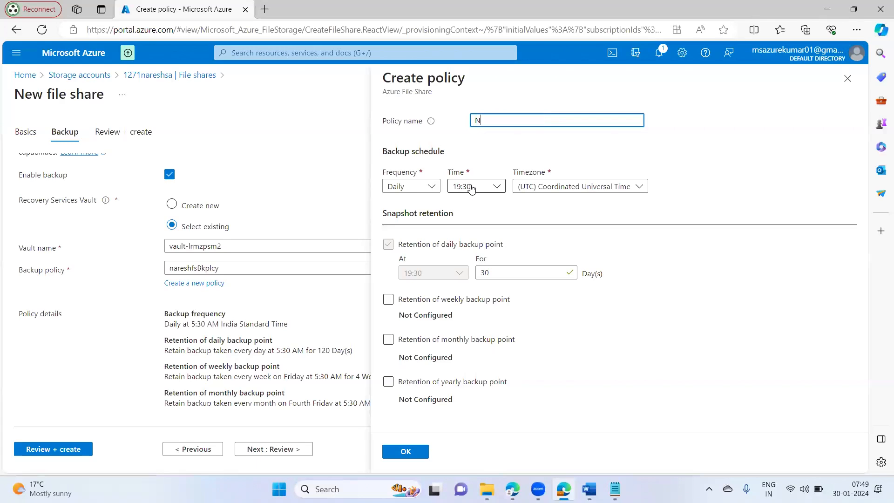
key("BackSpace")
type("nareshfs")
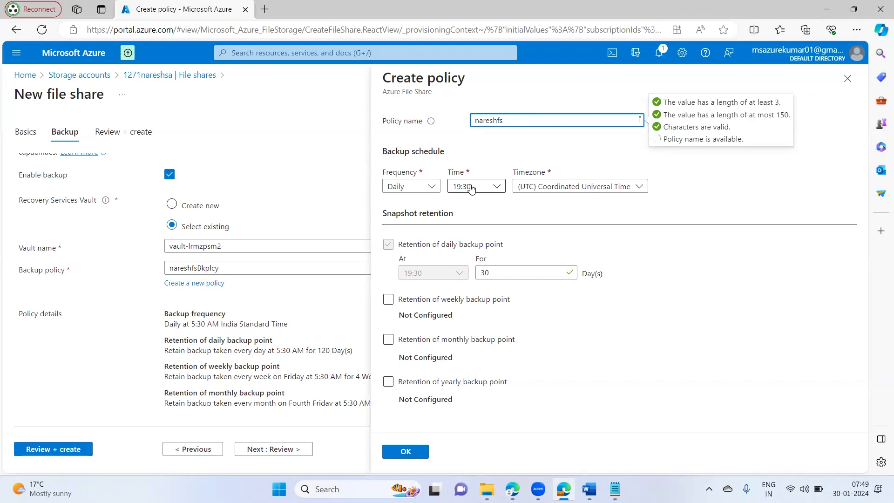
type("Bkplcy")
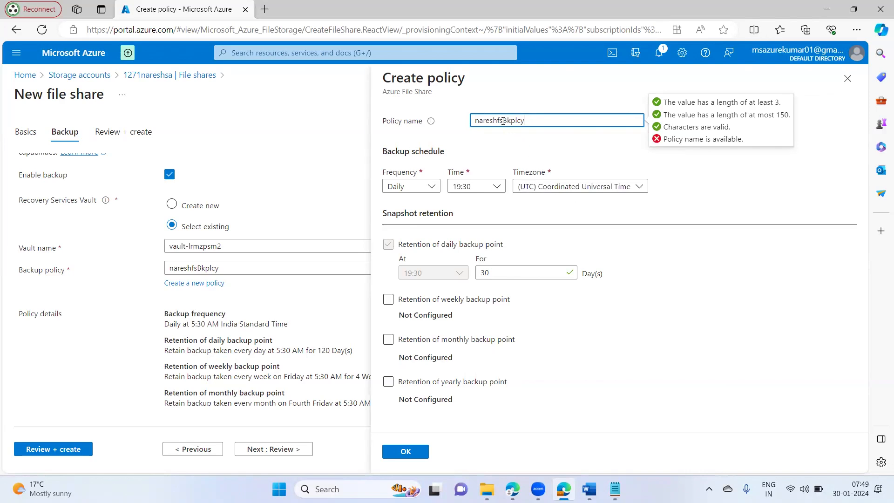
Step: Complete the new backup policy's name as nareshfsBkplcy1214
type("12")
left_click_drag(526, 121, 474, 121)
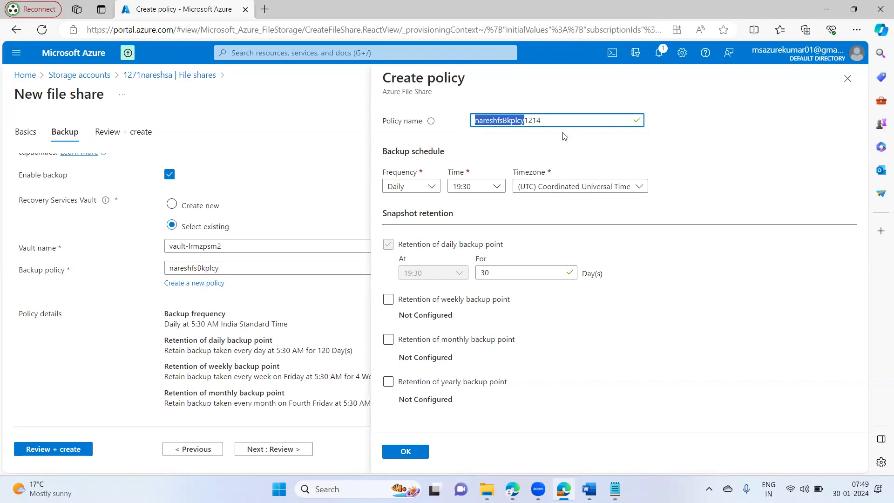
left_click(574, 145)
left_click_drag(555, 122, 472, 122)
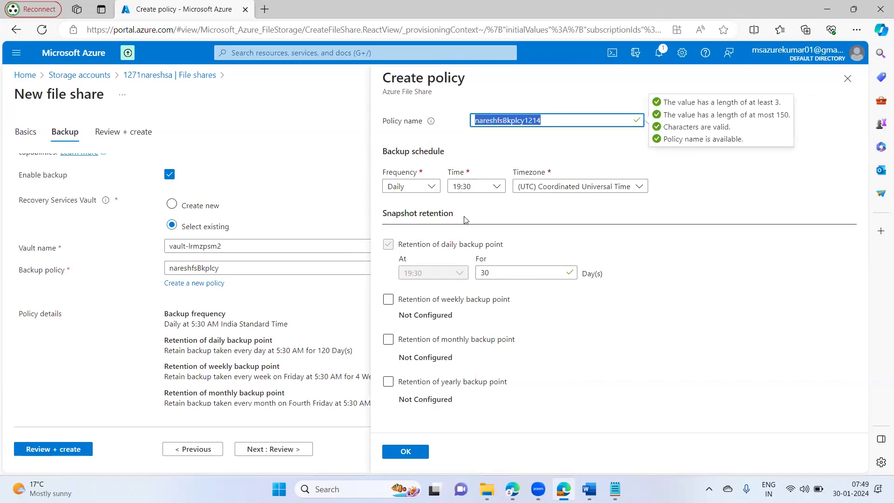
Step: Keep the backup schedule's frequency at Daily and set its time to 00:30
left_click(432, 188)
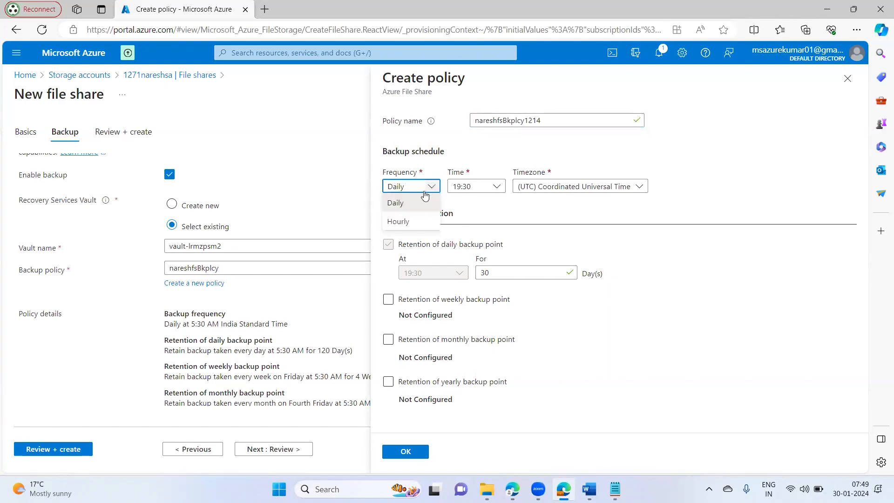
left_click(398, 202)
left_click(494, 189)
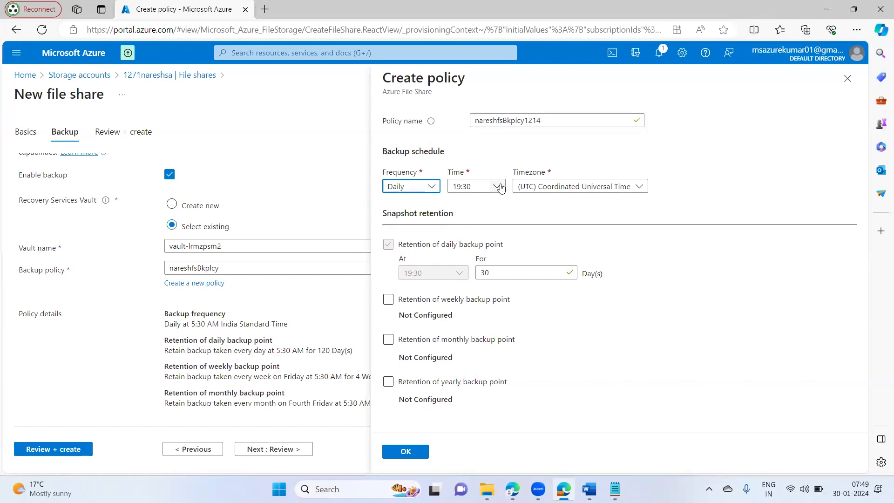
scroll(486, 366, "up", 10)
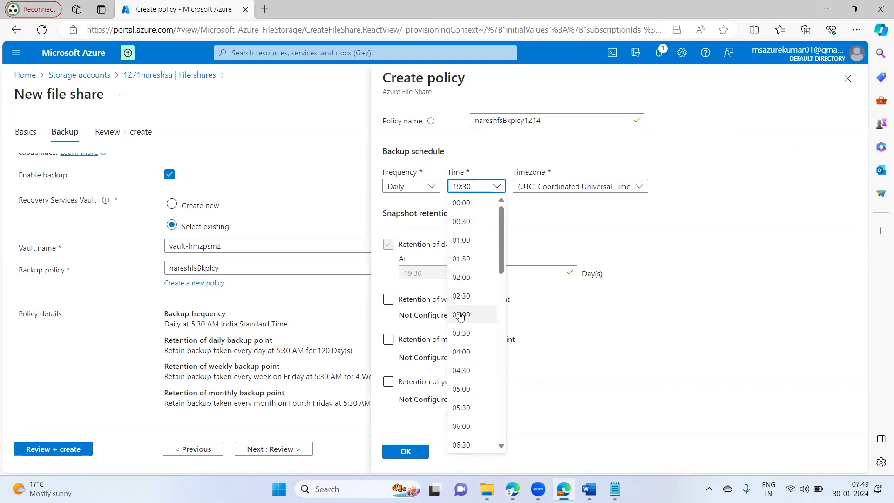
scroll(462, 312, "down", 7)
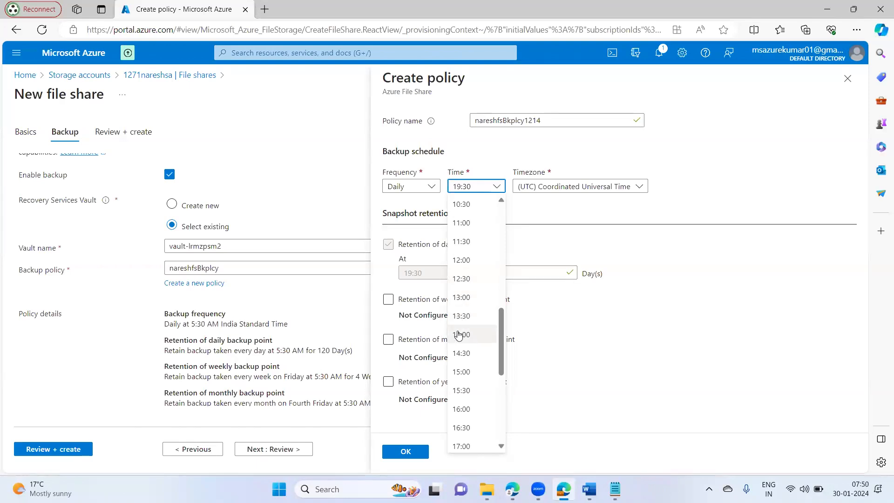
scroll(472, 361, "down", 3)
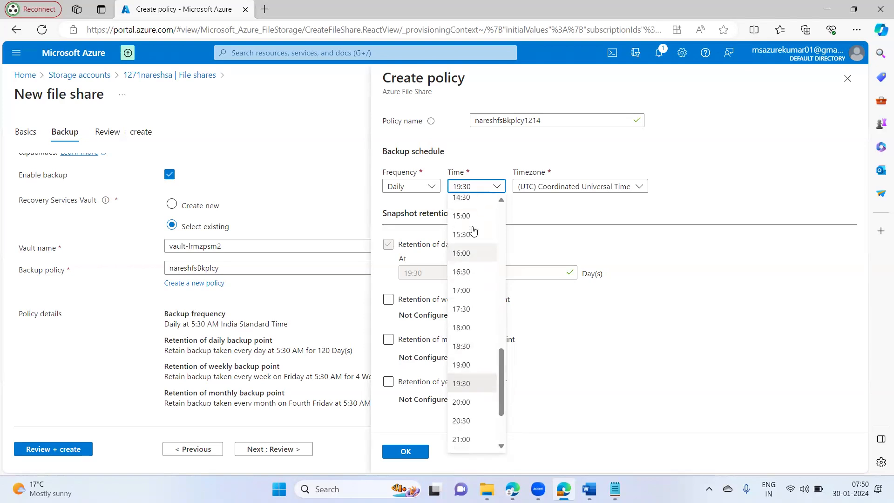
scroll(479, 333, "down", 2)
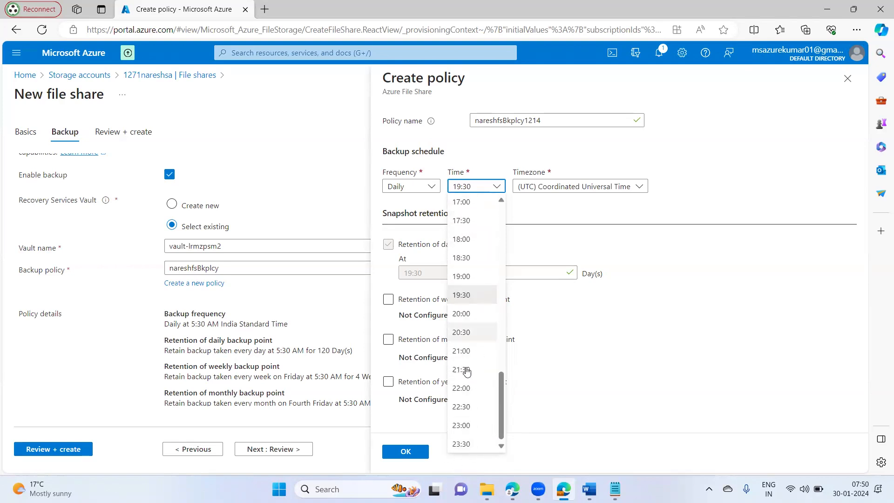
scroll(458, 378, "up", 3)
scroll(457, 381, "up", 10)
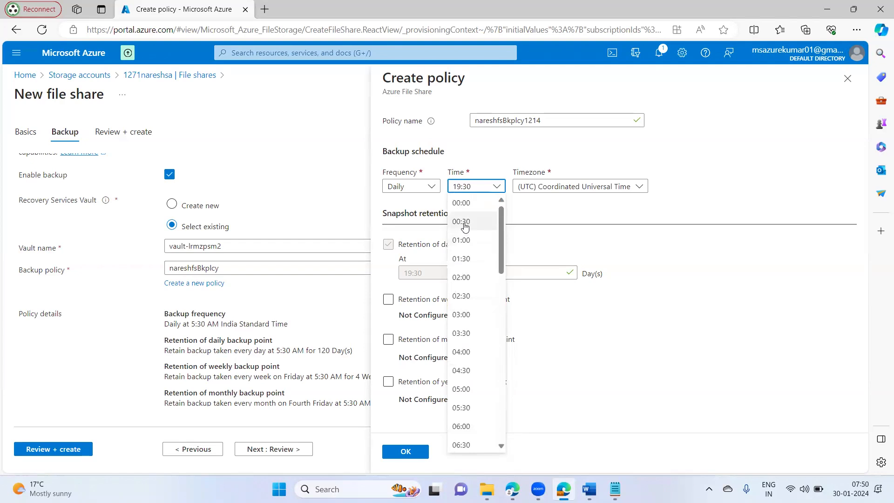
left_click(463, 222)
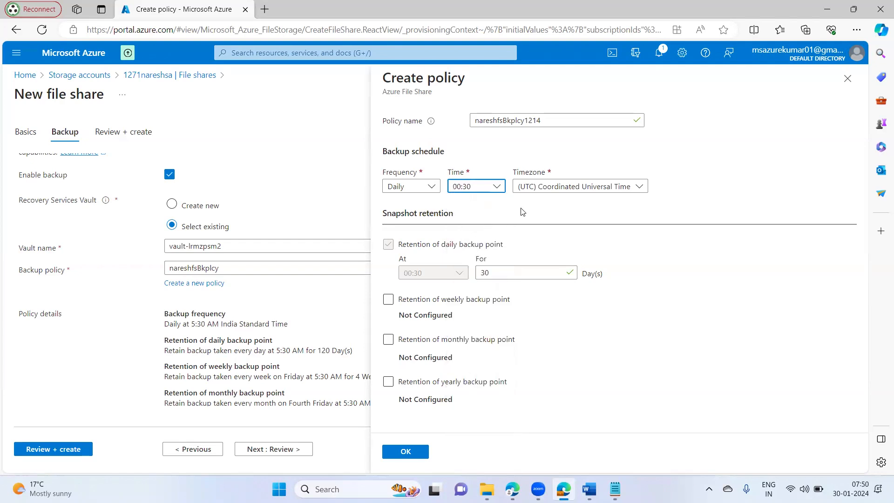
Step: Set the backup schedule's timezone to (UTC+05:30) Chennai, Kolkata, Mumbai, New Delhi
left_click(539, 186)
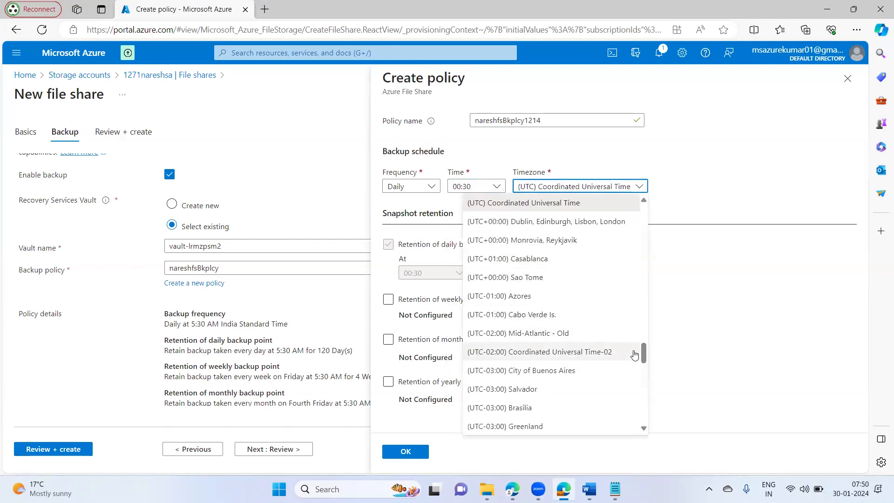
scroll(633, 354, "down", 10)
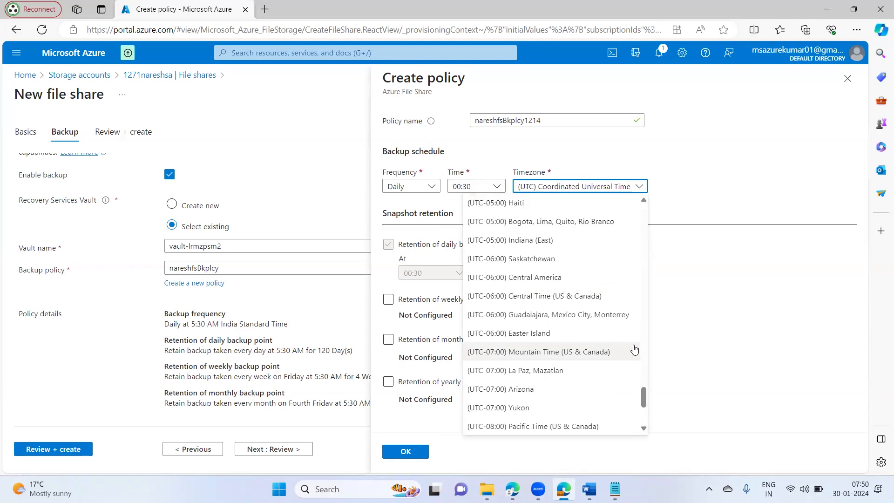
scroll(634, 349, "down", 3)
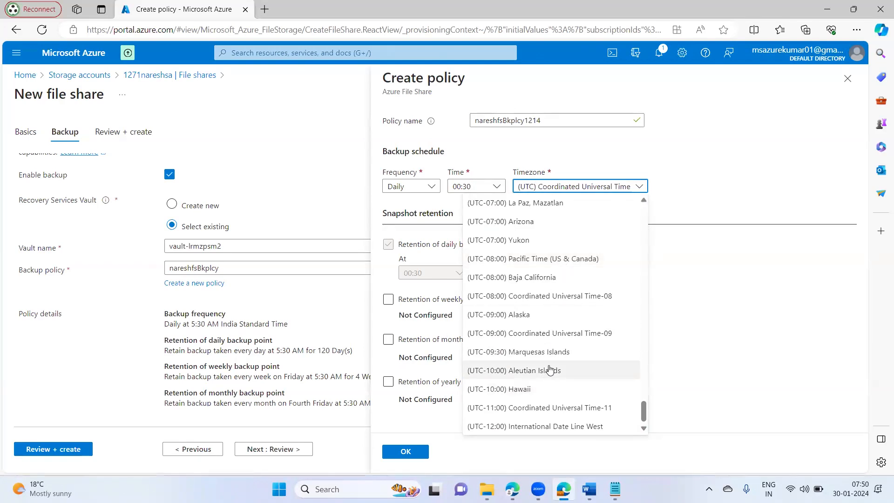
scroll(549, 369, "up", 8)
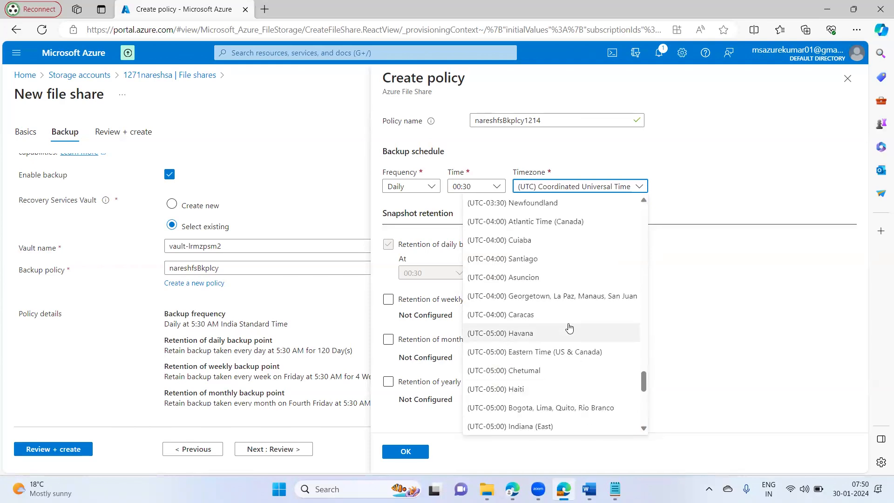
scroll(569, 328, "up", 2)
scroll(569, 328, "up", 3)
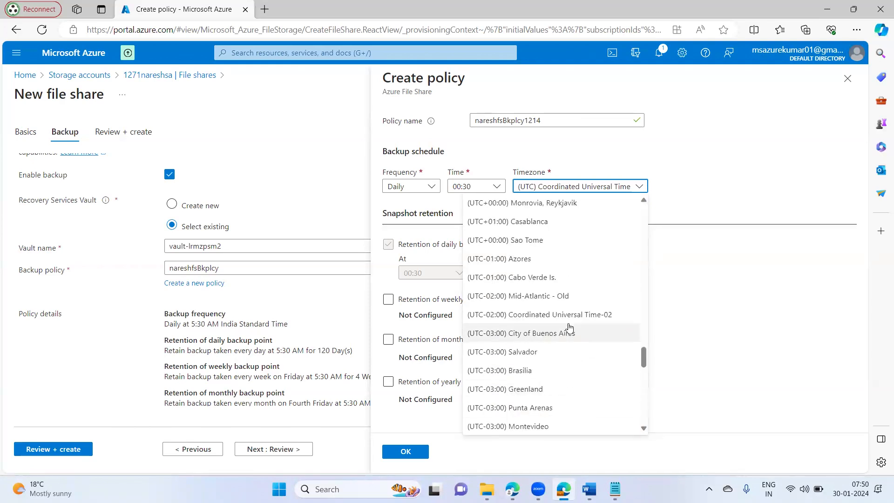
scroll(569, 329, "up", 2)
scroll(569, 329, "up", 6)
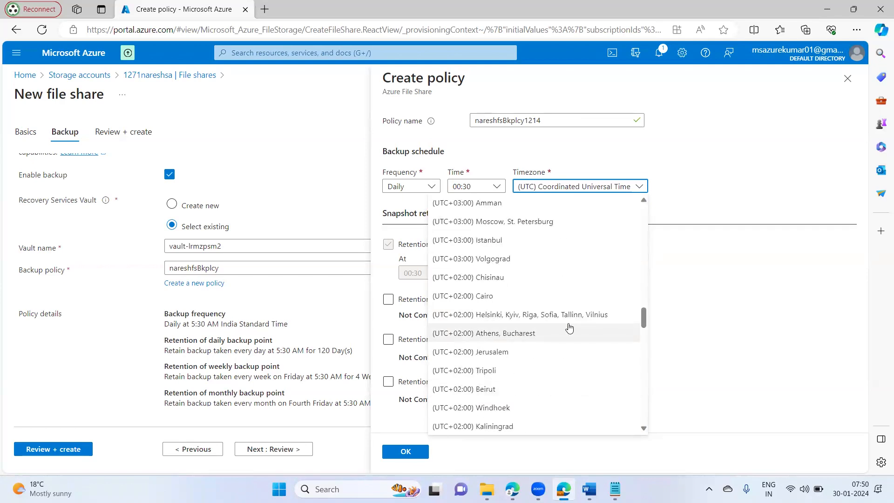
scroll(570, 329, "up", 1)
scroll(569, 328, "up", 5)
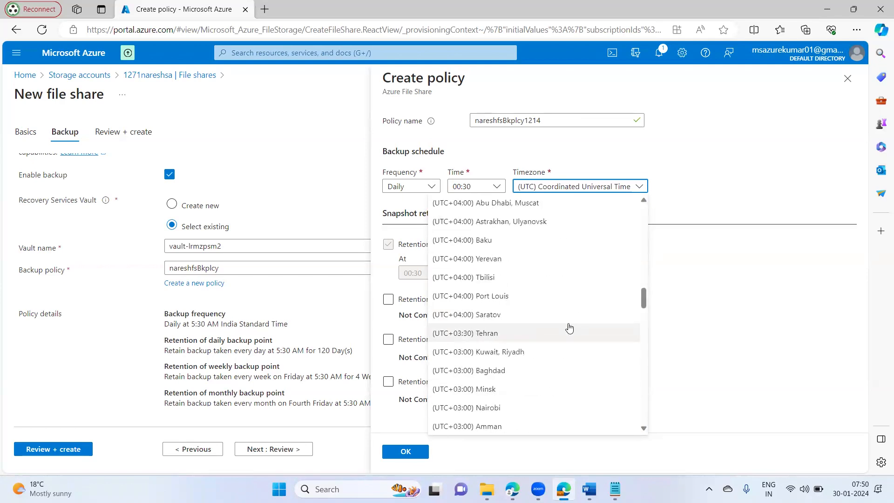
scroll(569, 329, "up", 3)
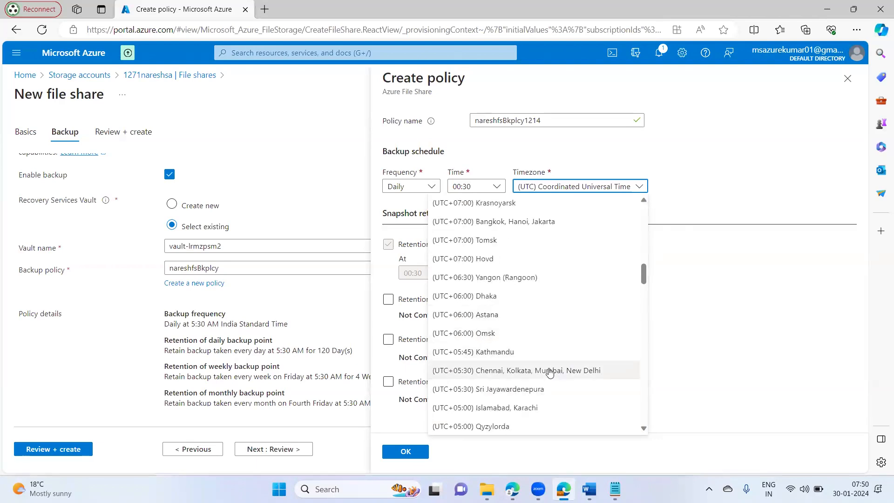
left_click(554, 376)
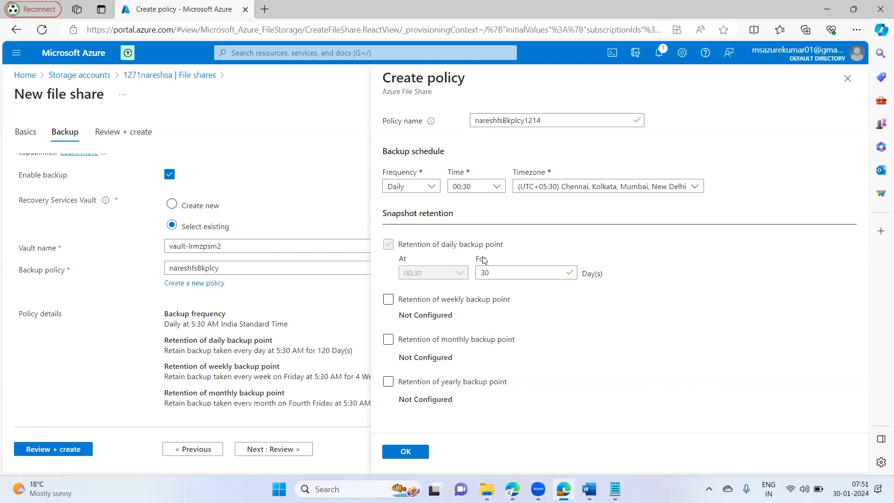
Step: Try daily backup point retention values of 60 and 999999999 days
left_click(508, 273)
type("60")
left_click(613, 358)
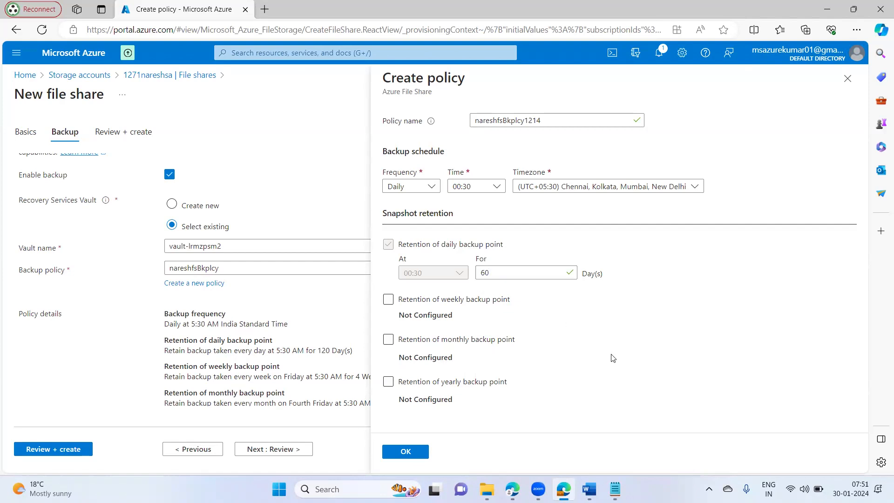
left_click(495, 277)
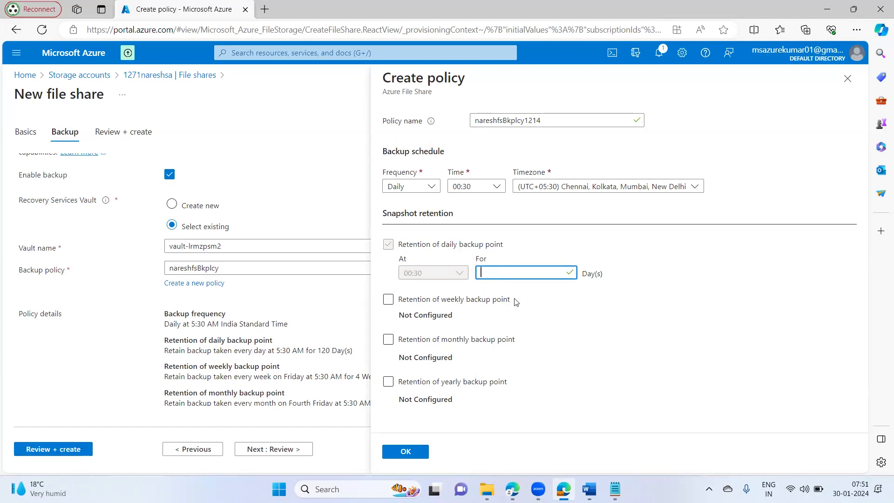
type("999999999")
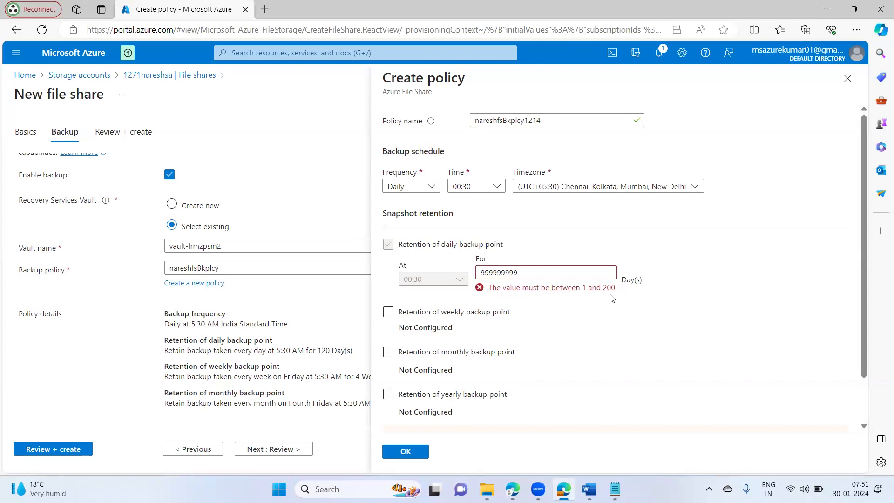
Step: Set the retention of the daily backup point to 45 days
left_click_drag(523, 272, 472, 275)
type("45")
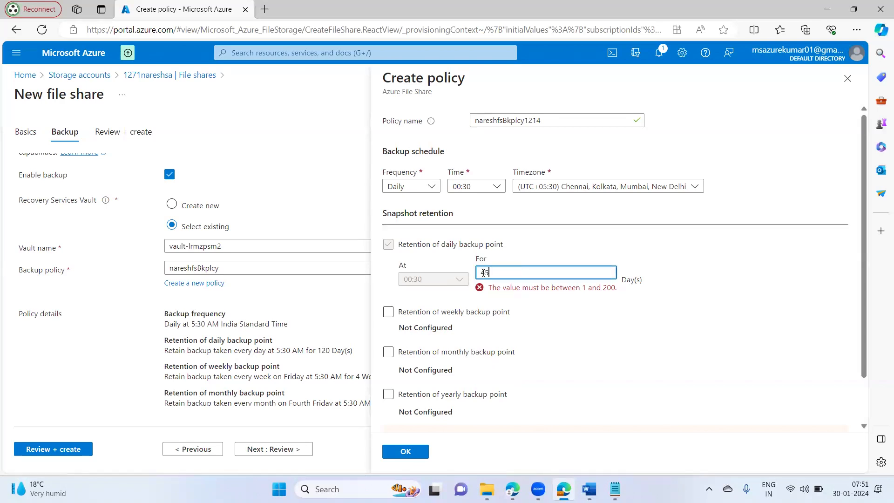
left_click(561, 359)
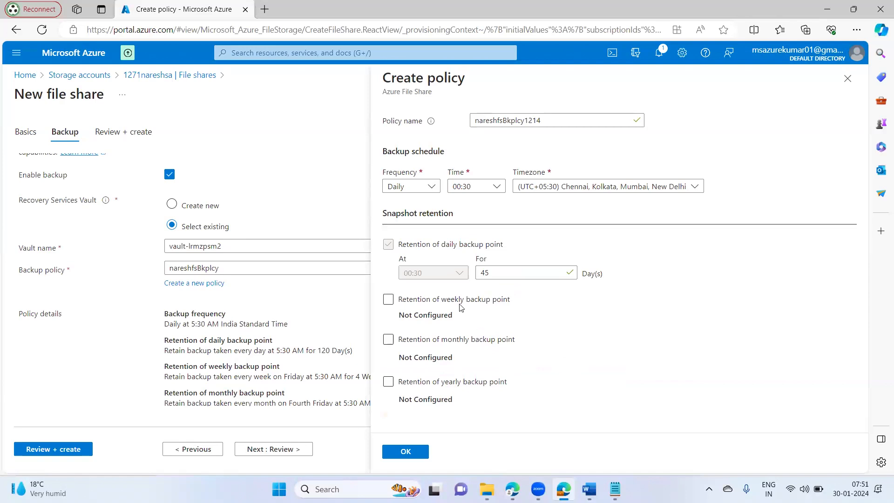
Step: Enable weekly backup point retention on Friday only, instead of Sunday, and keep it for 4 weeks
left_click(388, 300)
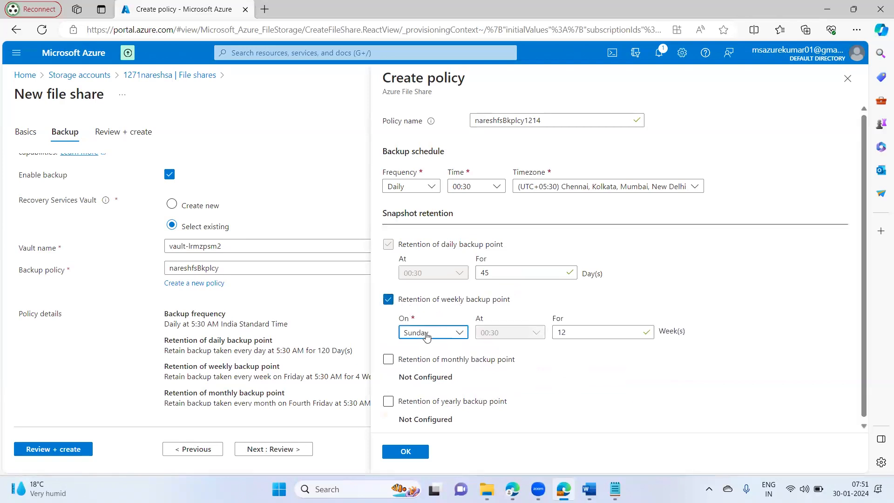
left_click(426, 333)
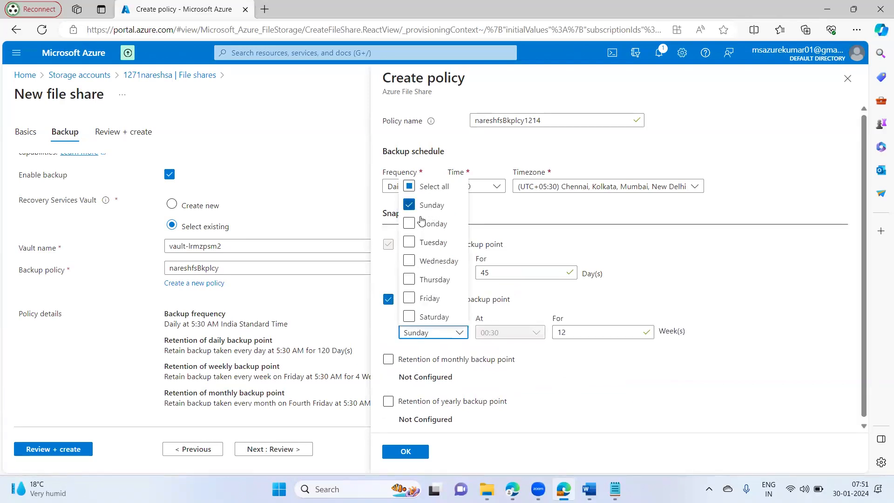
left_click(409, 300)
left_click(411, 205)
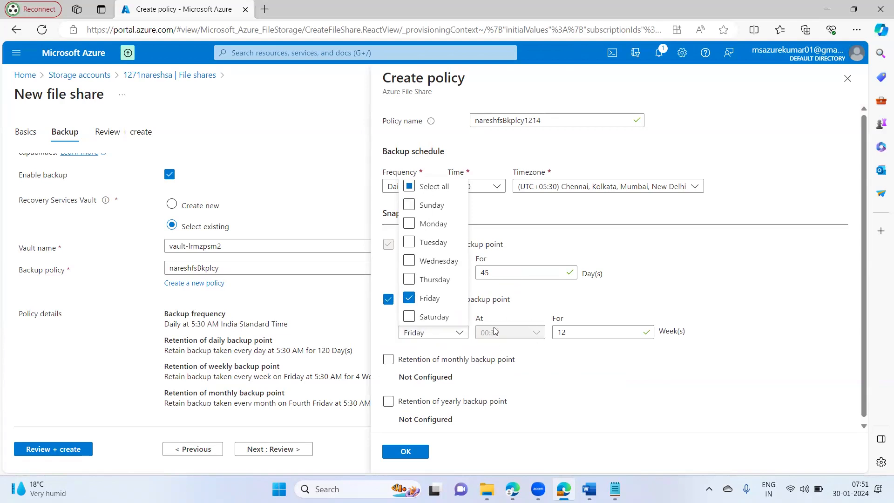
left_click(573, 334)
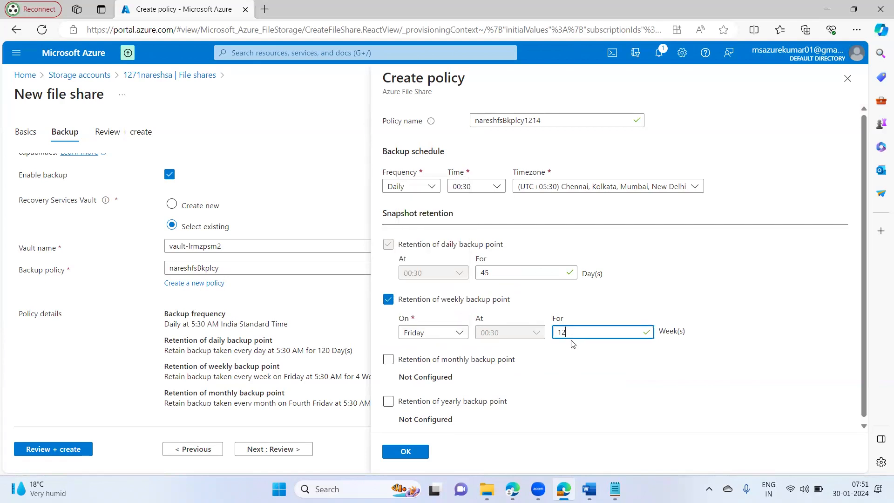
type("4")
left_click(777, 367)
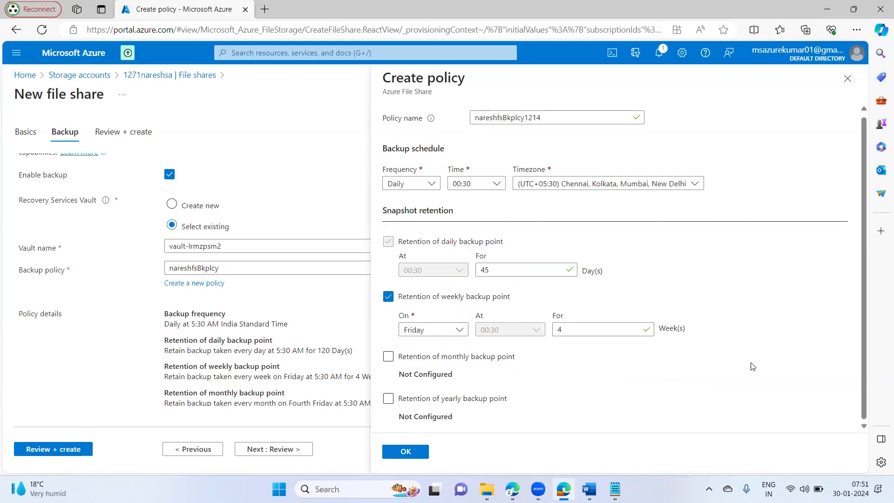
Step: Enable week-based monthly backup point retention on the Fourth Friday only
left_click(388, 356)
scroll(496, 395, "down", 1)
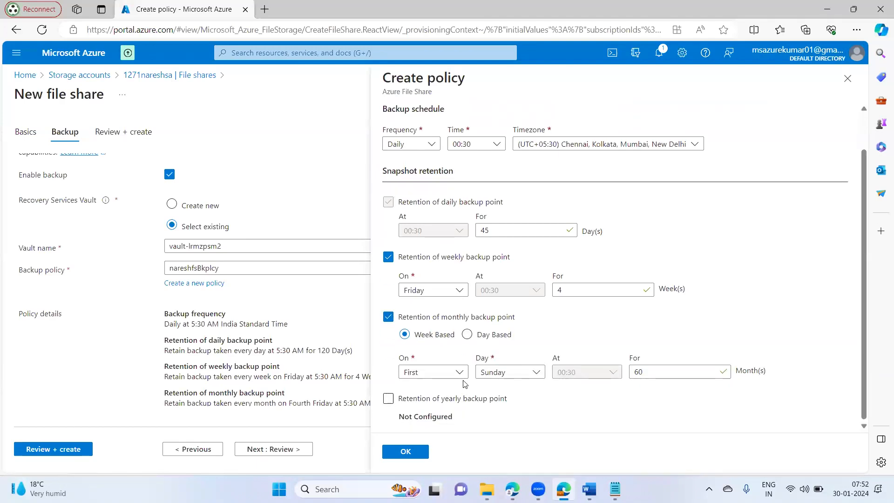
left_click(453, 378)
left_click(409, 338)
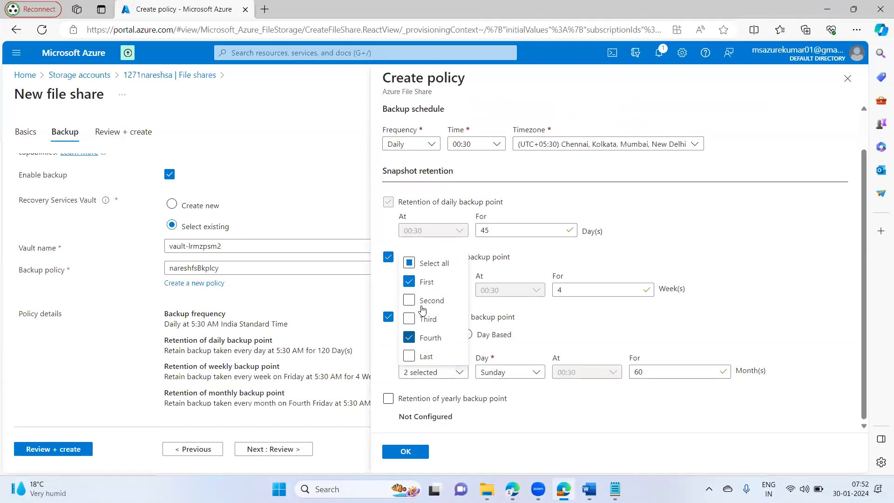
left_click(408, 282)
left_click(524, 373)
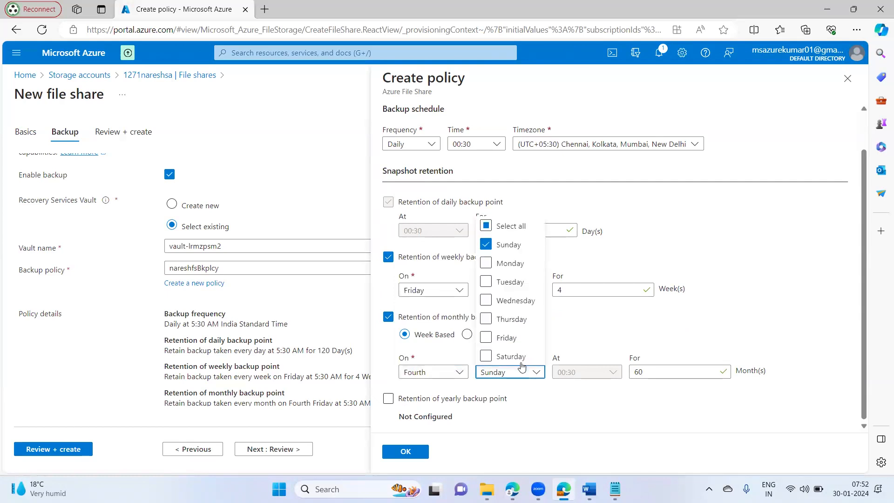
left_click(496, 338)
left_click(495, 250)
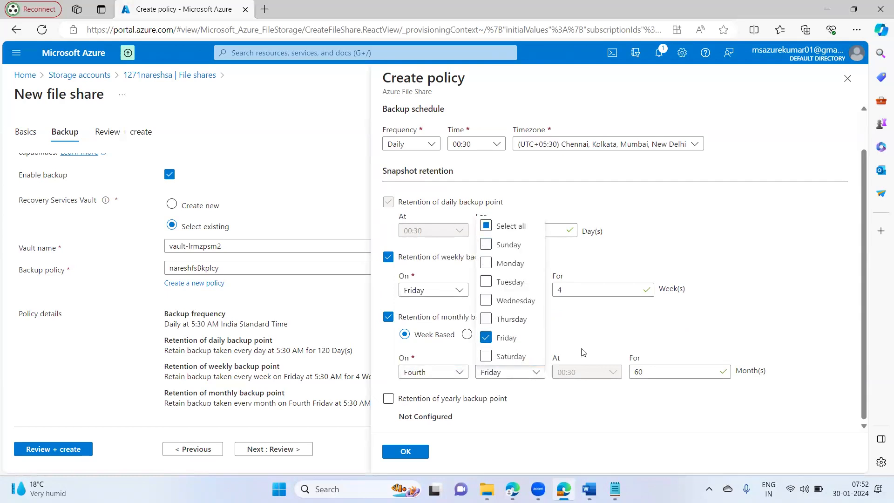
Step: Set the retention period of the monthly backup point to 4 months
left_click(652, 374)
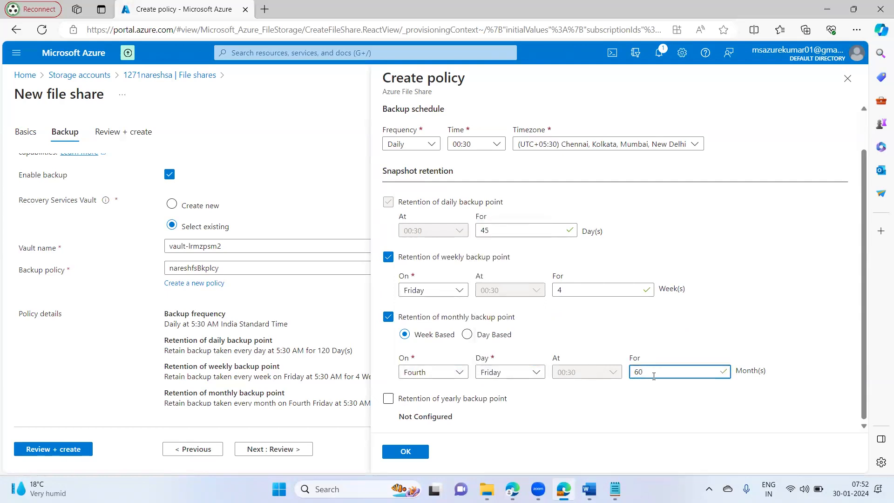
key("BackSpace")
key("BackSpace")
left_click(777, 303)
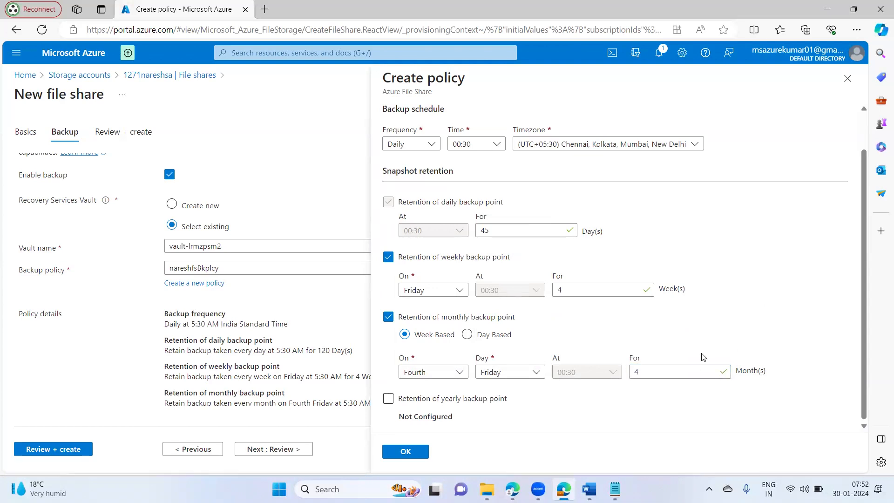
left_click(636, 374)
Step: Enable week-based yearly backup point retention in December only, instead of January
left_click(389, 403)
scroll(391, 403, "down", 1)
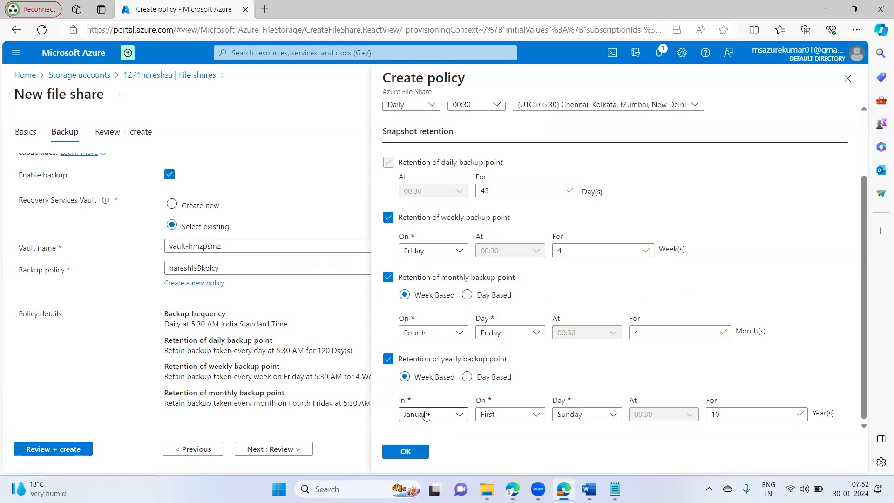
left_click(425, 415)
left_click(423, 397)
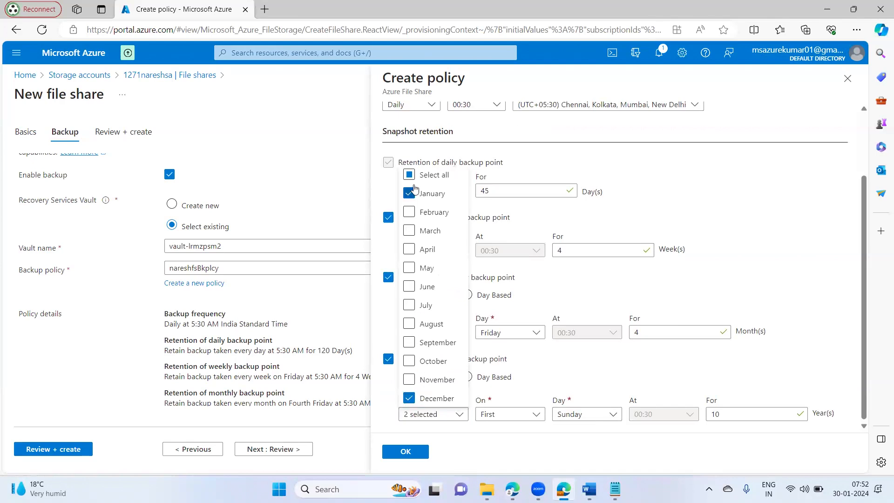
left_click(409, 198)
Step: Set the yearly backup point to be taken on the Fourth Friday only
left_click(525, 414)
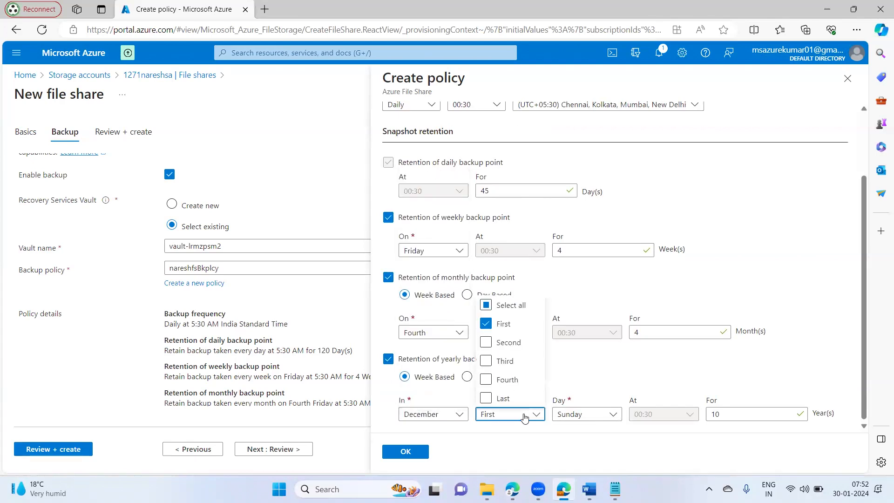
left_click(486, 380)
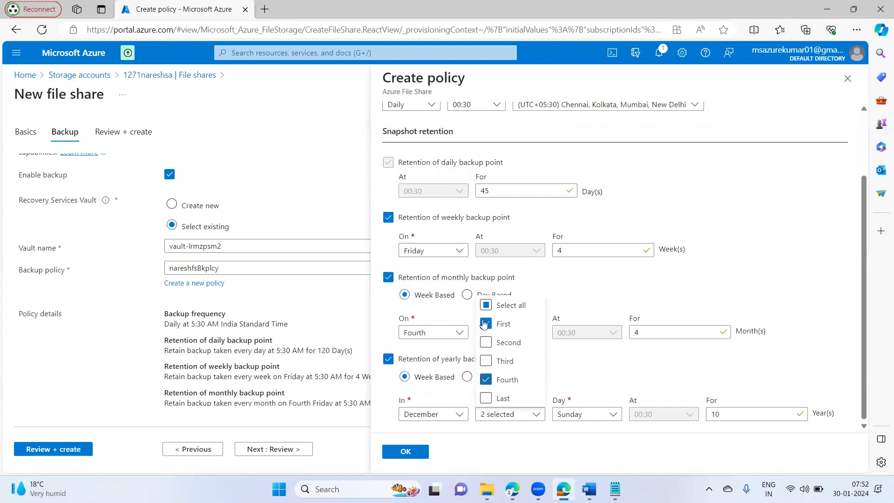
left_click(485, 325)
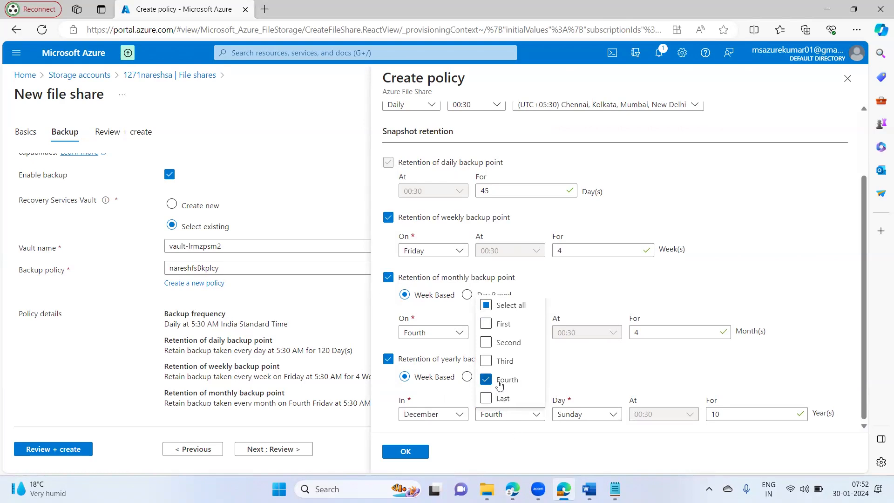
left_click(525, 457)
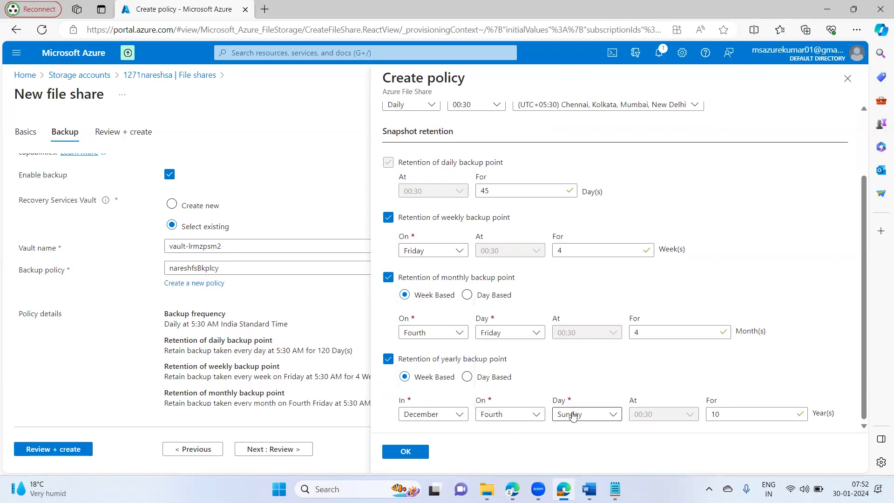
left_click(529, 415)
left_click(575, 415)
left_click(575, 414)
left_click(564, 380)
left_click(562, 286)
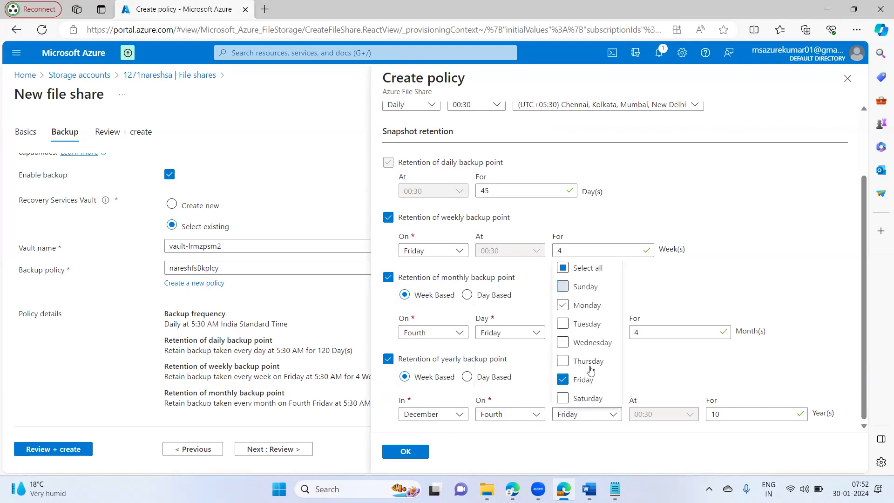
left_click(631, 439)
left_click(753, 411)
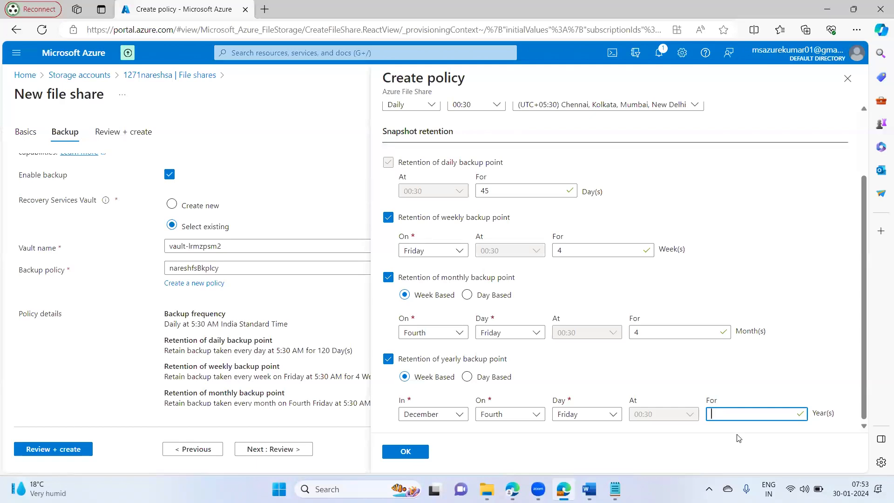
left_click(805, 359)
Step: Set the retention period of the yearly backup point to 2 years and save the new backup policy
scroll(722, 401, "down", 2)
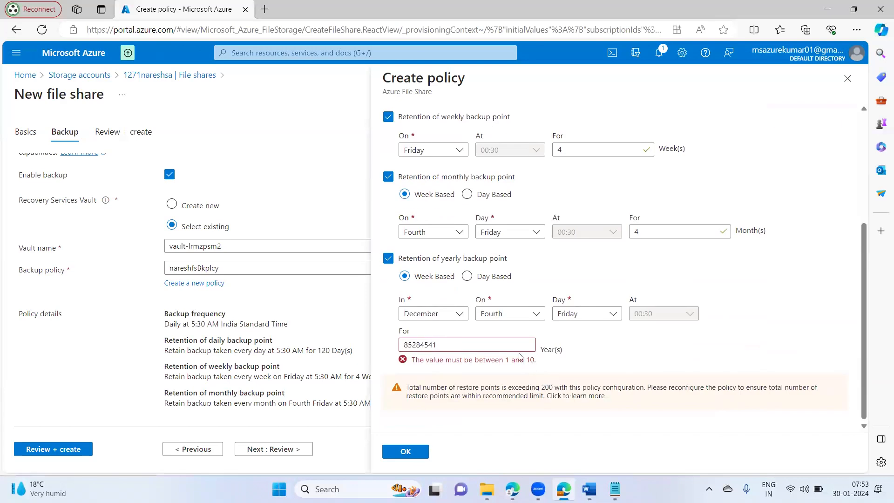
left_click_drag(445, 344, 398, 347)
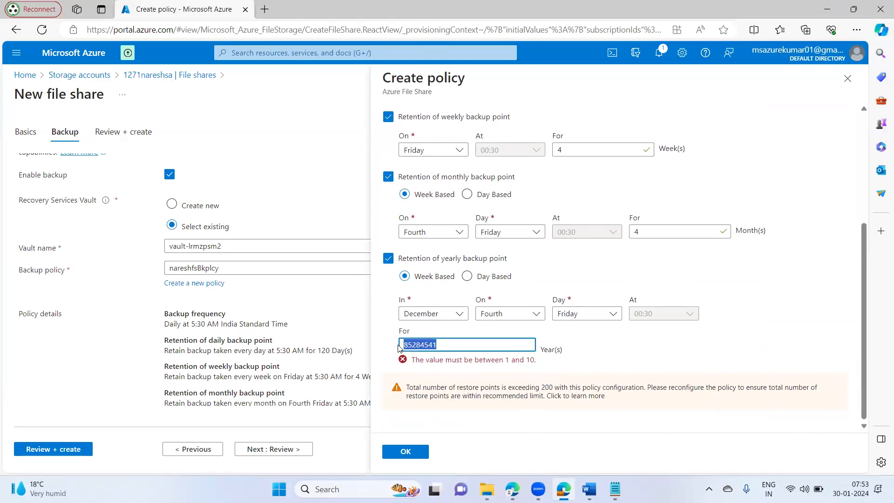
type("2")
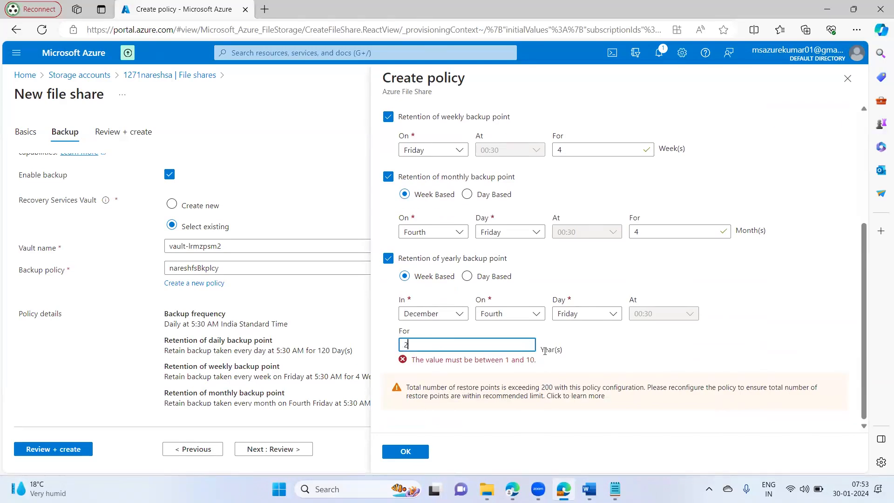
left_click(656, 403)
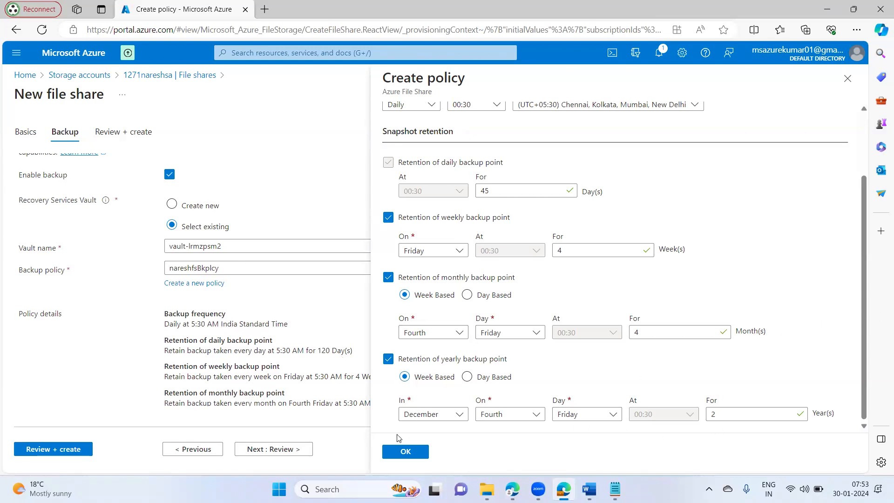
left_click(407, 452)
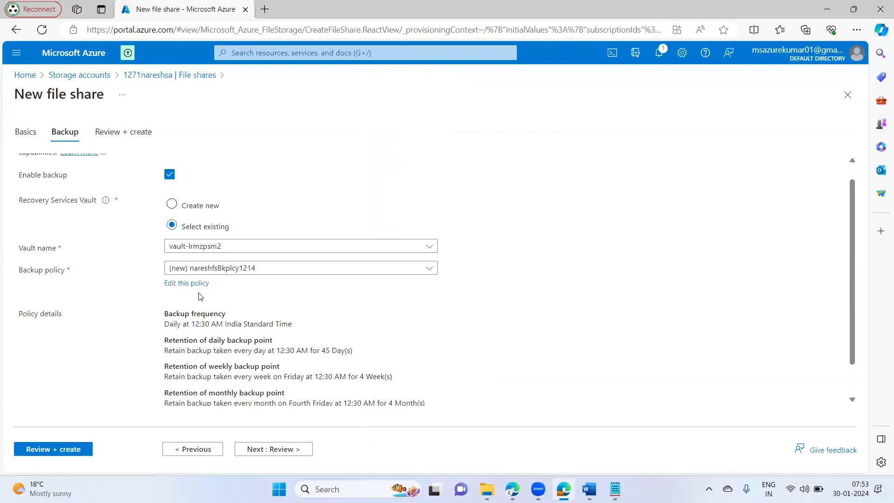
Step: Review the policy details for backup frequency and for daily, weekly, monthly and yearly retention
scroll(190, 276, "down", 1)
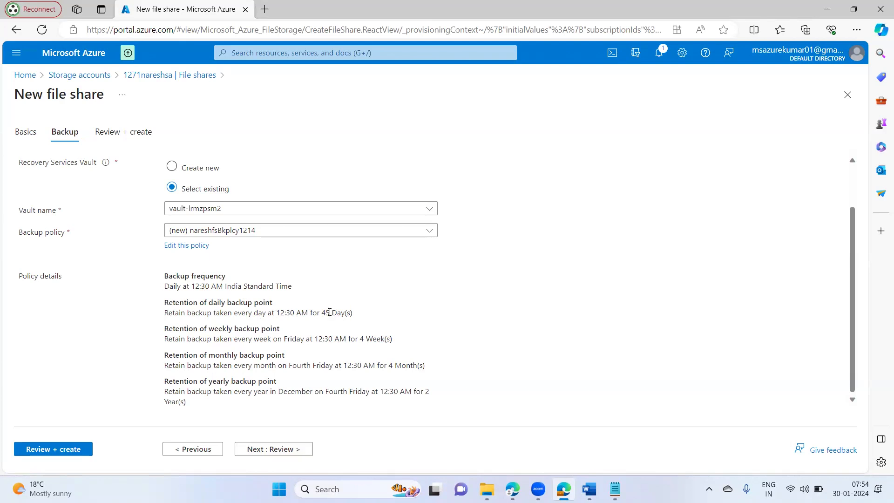
left_click_drag(201, 287, 267, 287)
left_click(208, 296)
left_click_drag(191, 286, 273, 303)
left_click_drag(208, 329, 280, 329)
left_click_drag(216, 356, 285, 355)
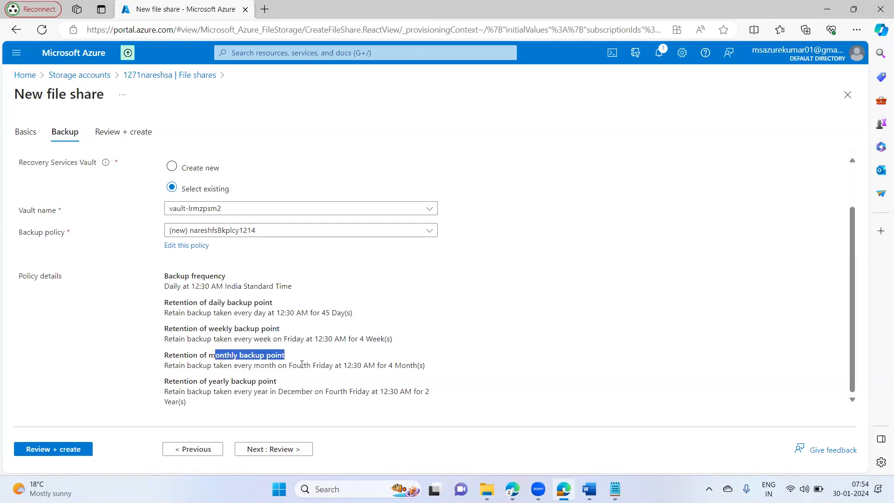
left_click_drag(205, 386, 295, 385)
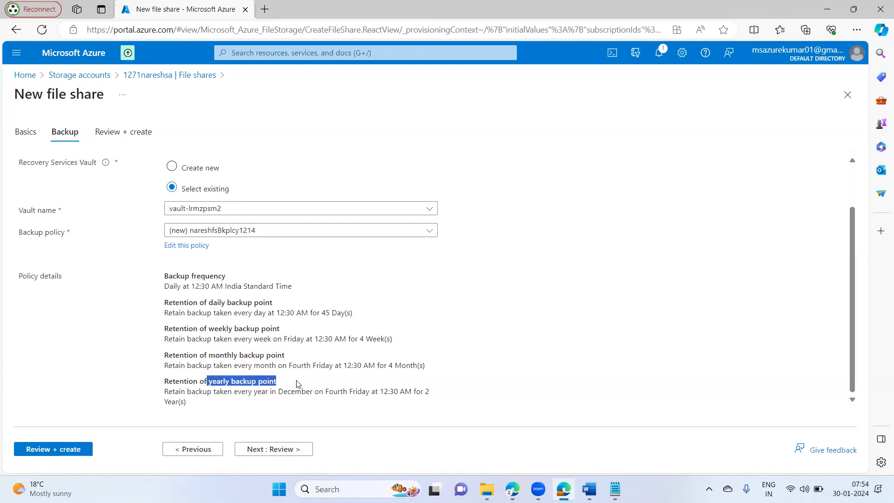
Step: Validate and create the file share nareshfs with the new backup policy, and open the notifications
left_click(265, 450)
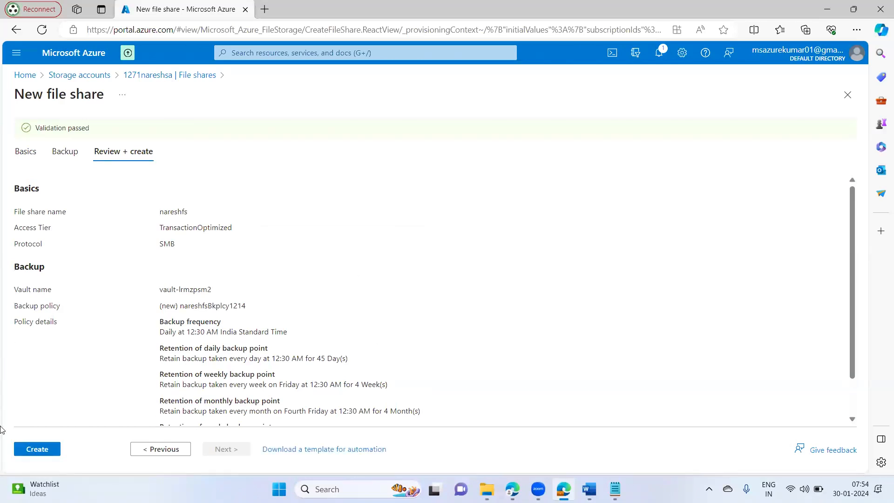
left_click(38, 450)
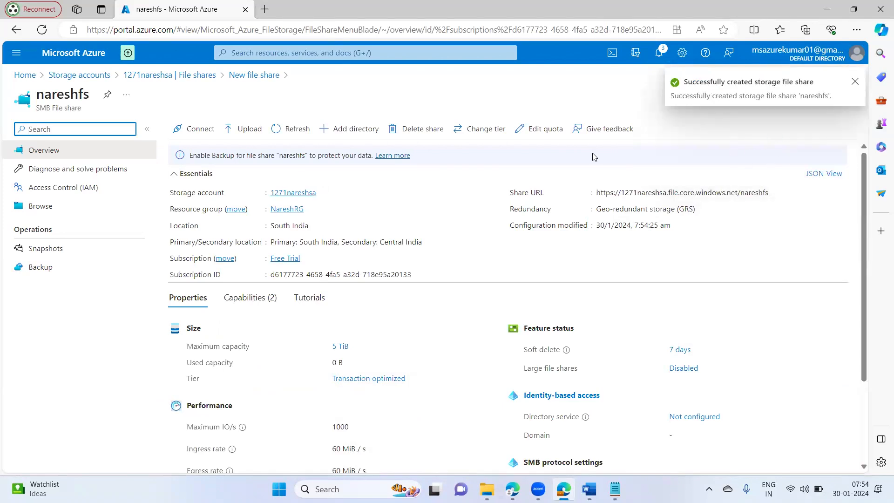
left_click(659, 52)
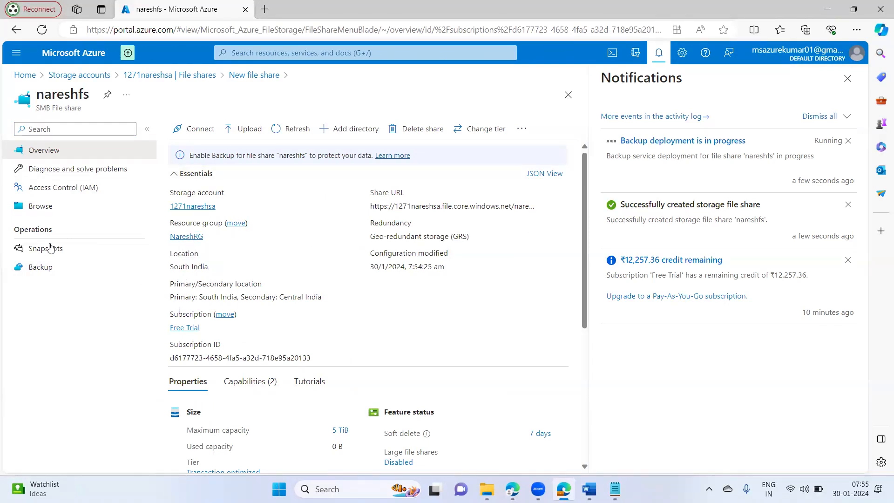
Step: Upload the AI tools text file from the Desktop folder to the nareshfs file share
left_click(35, 209)
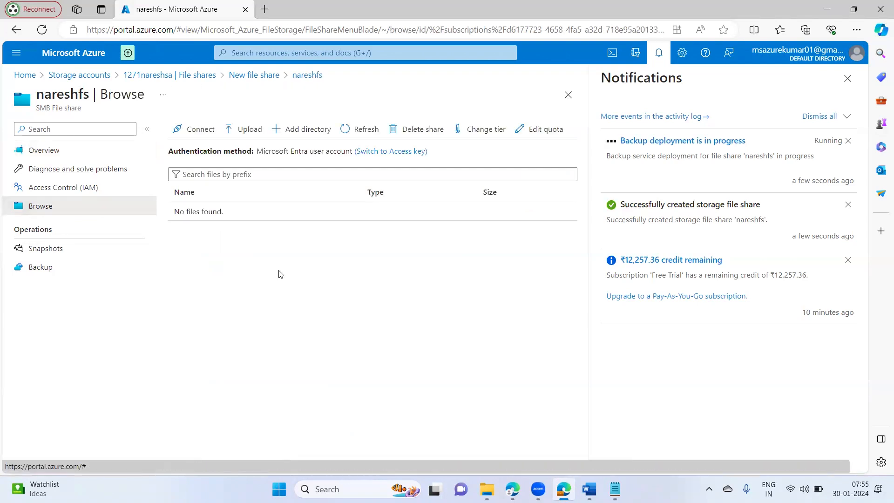
left_click(250, 130)
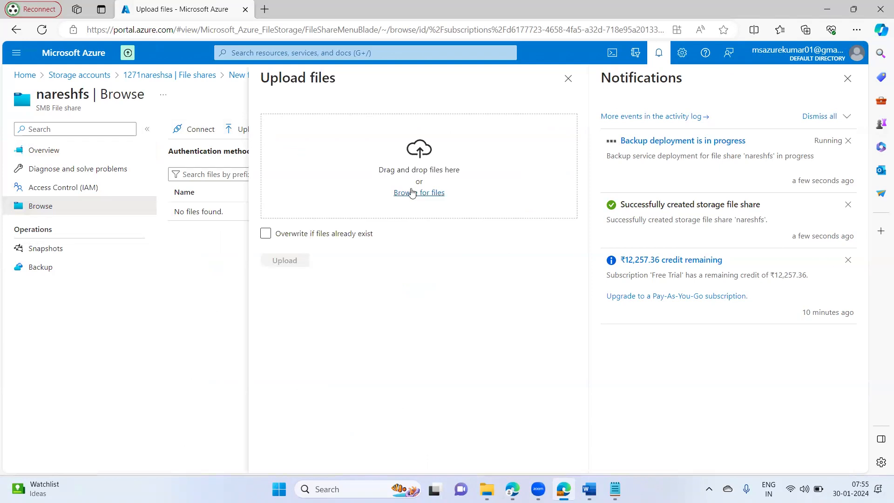
left_click(414, 193)
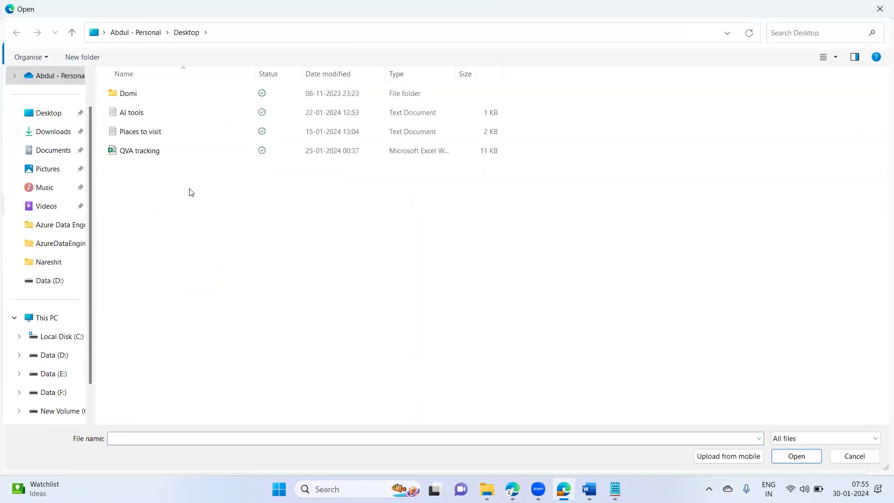
left_click(129, 115)
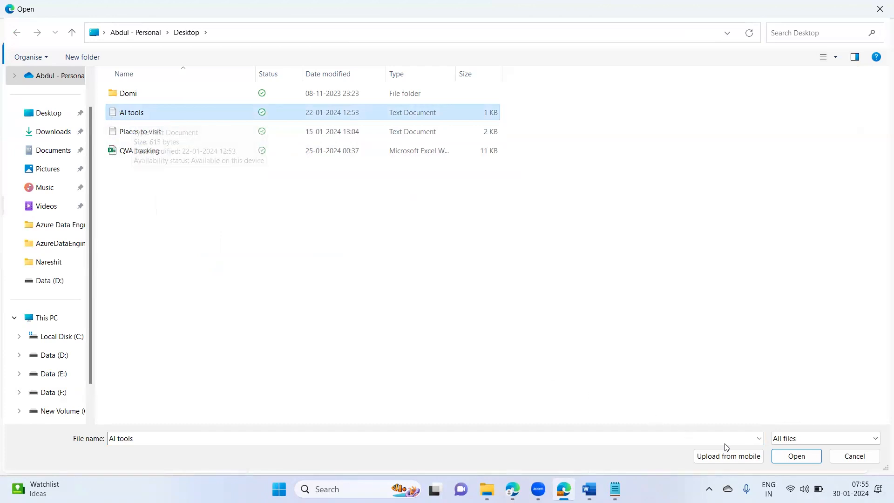
left_click(808, 462)
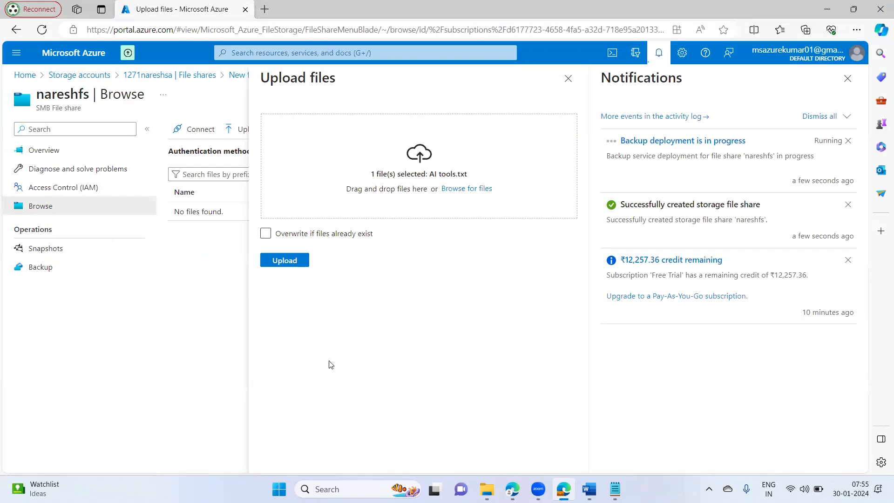
left_click(279, 265)
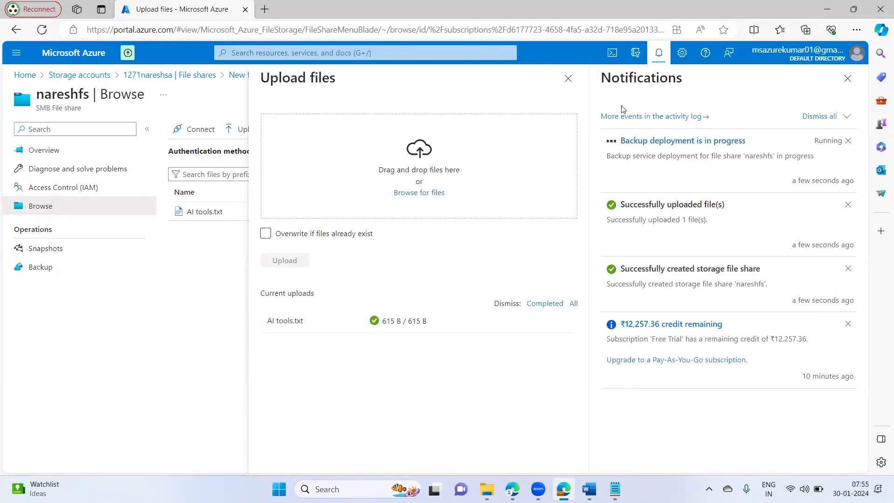
left_click(572, 81)
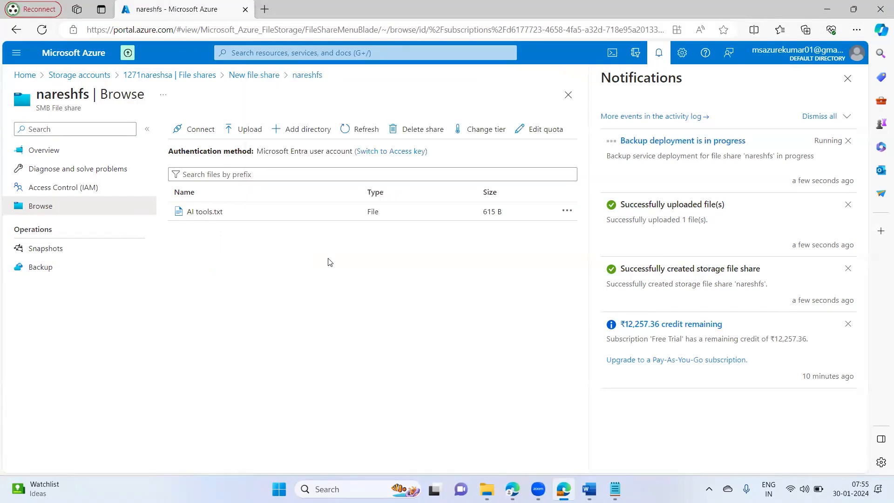
Step: Close the notifications, open the properties of AI tools.txt and copy the file's URL
left_click(844, 83)
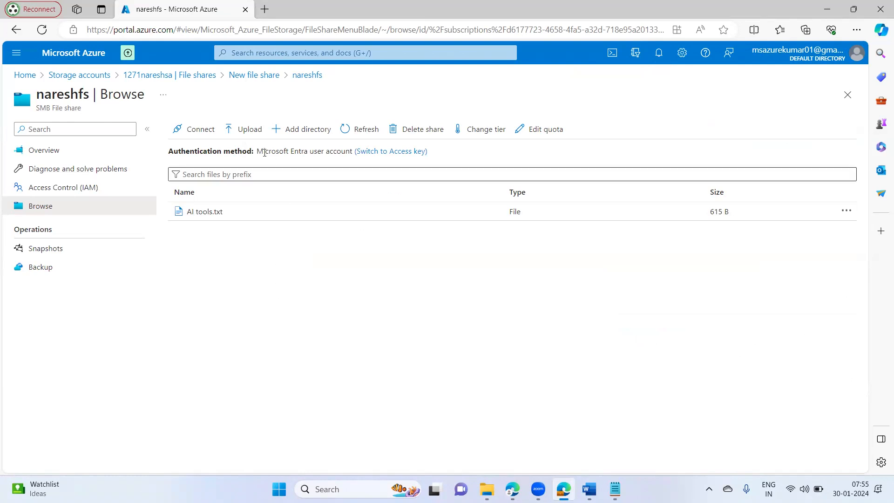
left_click(208, 219)
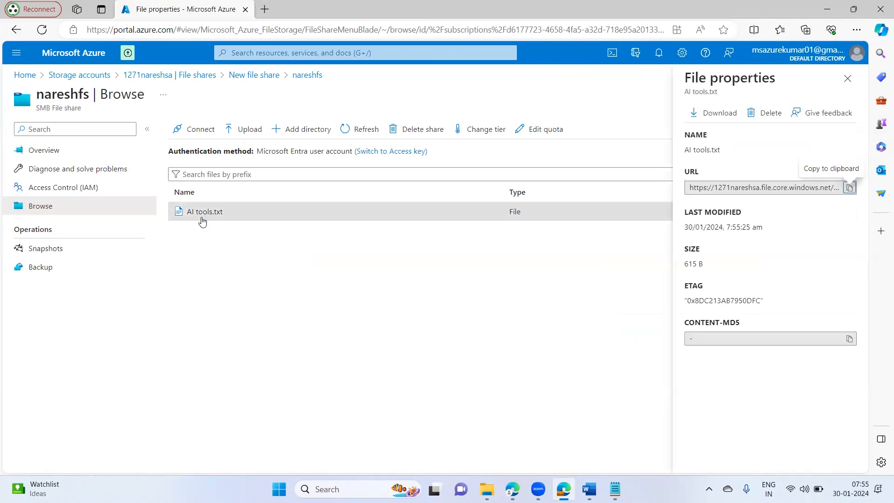
left_click(847, 189)
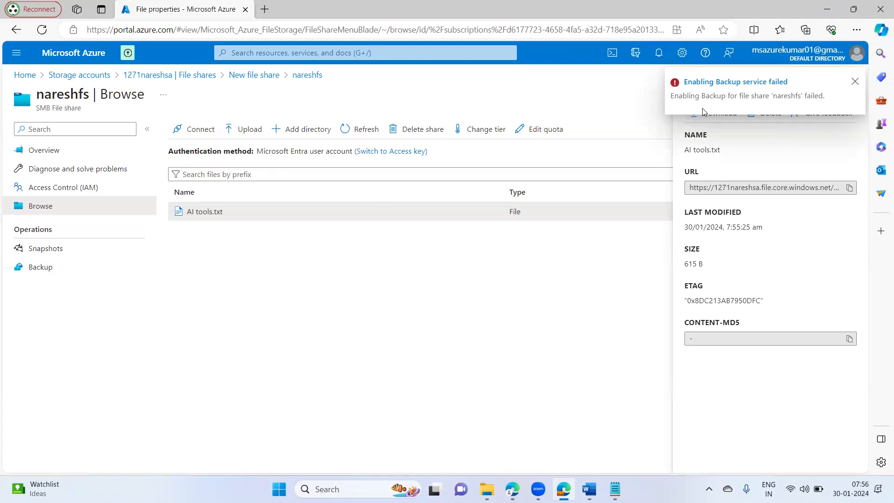
Step: Check the notifications for the file share's backup deployment and go to the list of resource groups
left_click(660, 56)
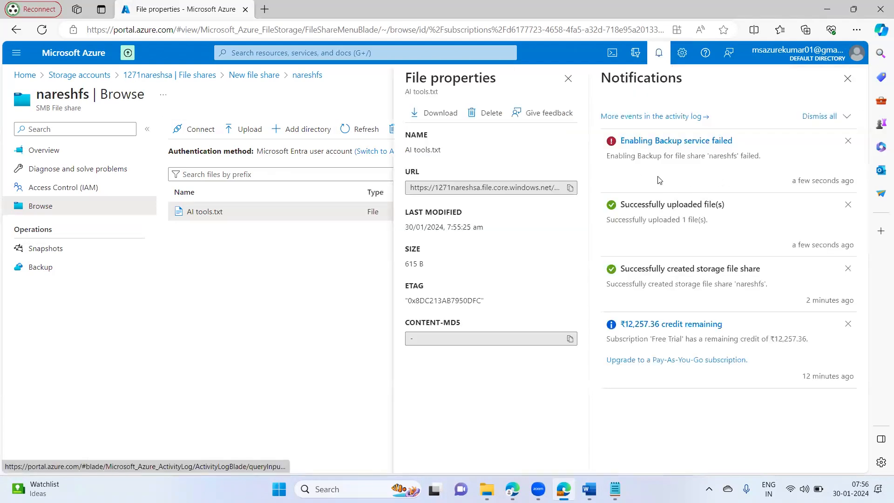
left_click(847, 78)
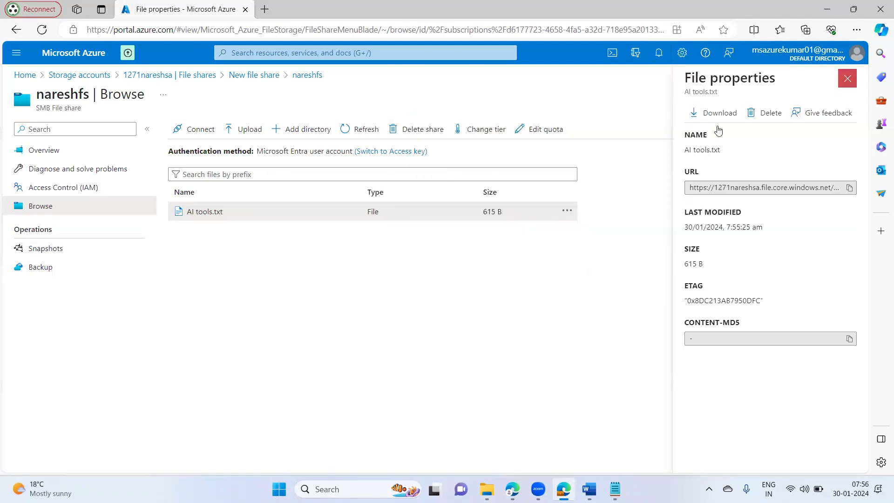
left_click(79, 75)
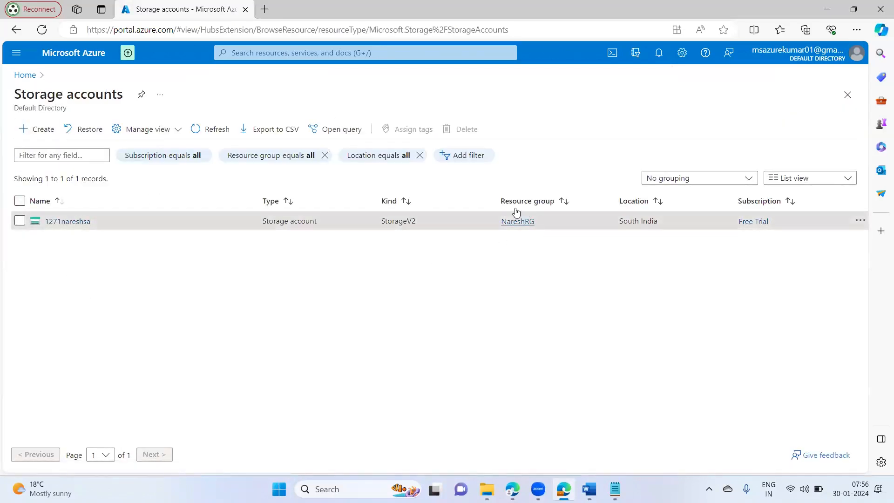
left_click(25, 75)
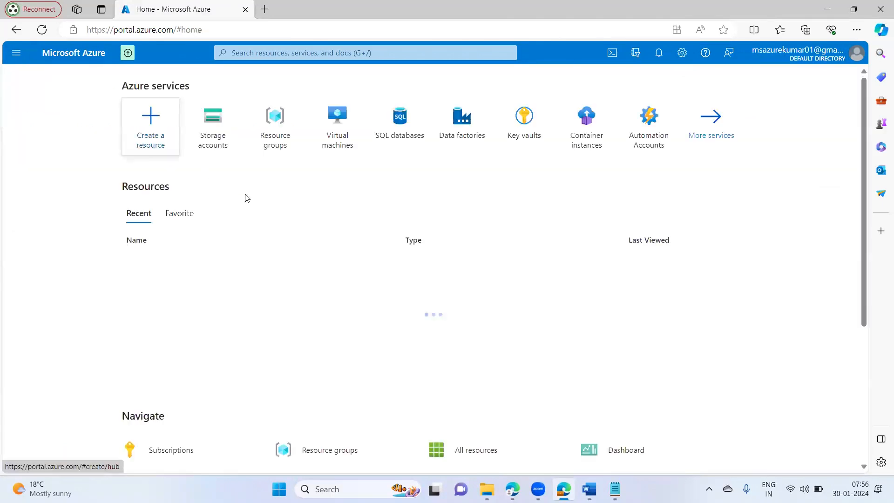
left_click(285, 132)
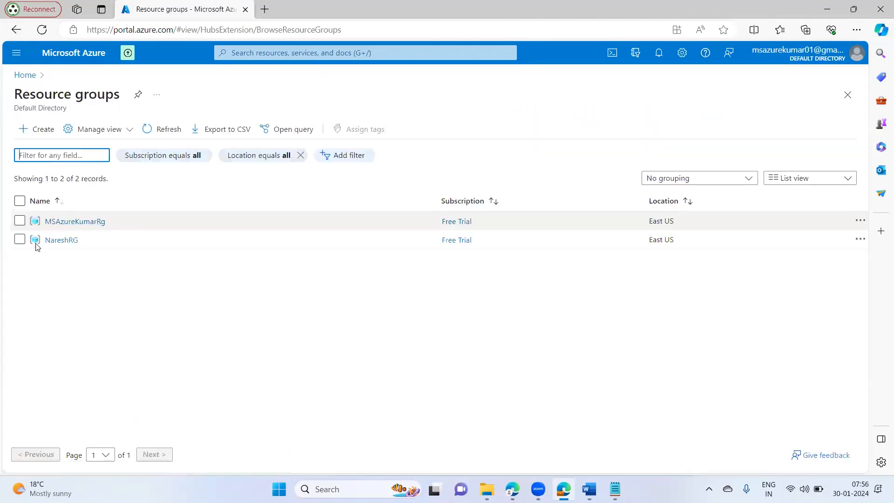
Step: Review the resources of the NareshRG resource group and the Free Trial subscription, and open the vault-lrmzpsm2 Recovery Services vault
left_click(61, 240)
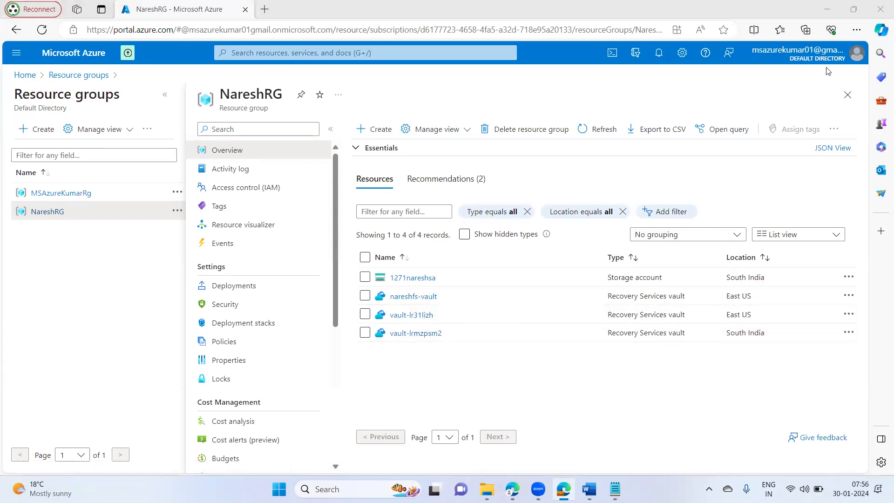
left_click(19, 77)
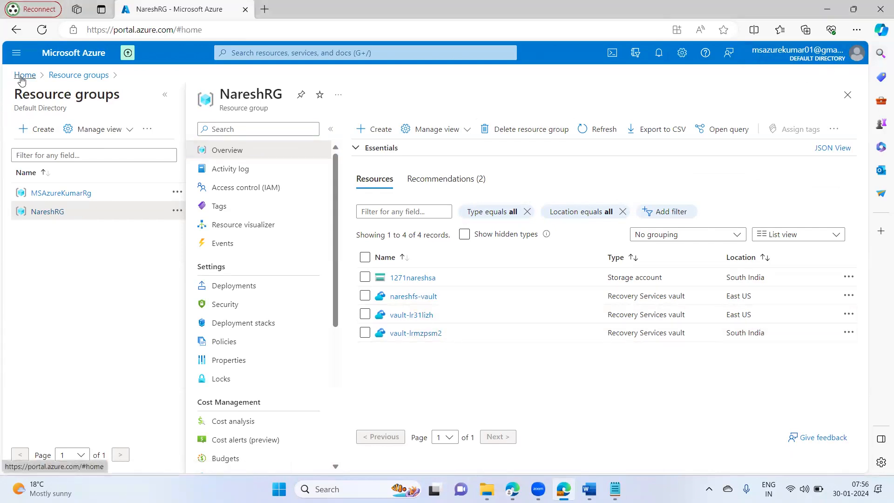
left_click(154, 320)
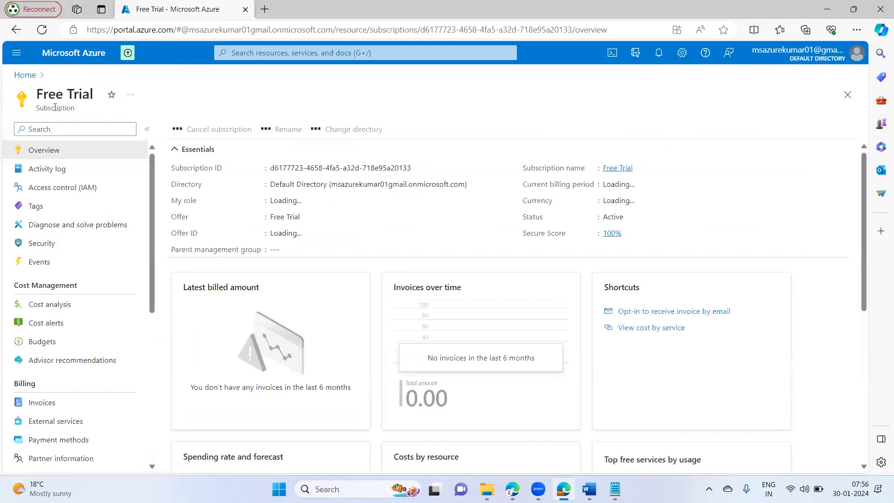
left_click(32, 78)
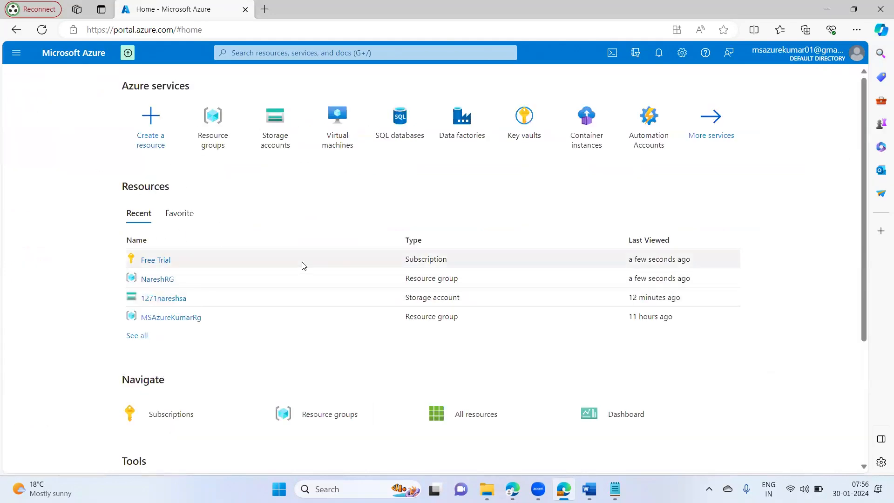
left_click(225, 123)
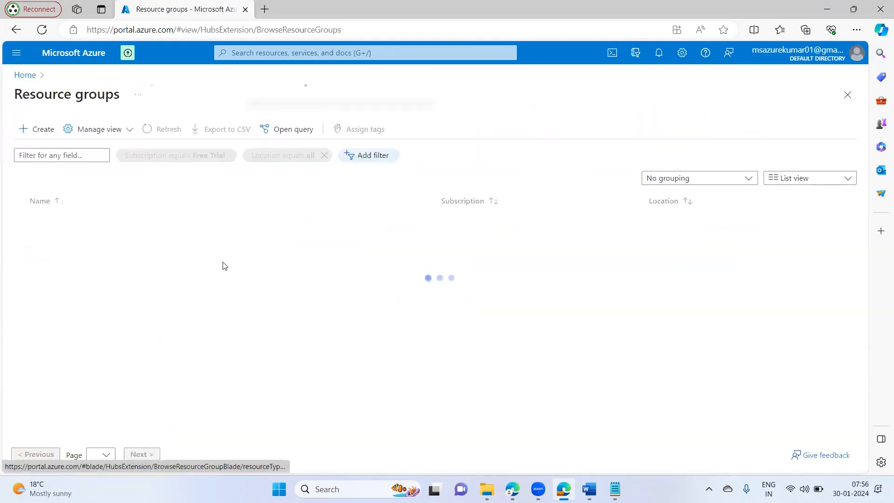
left_click(70, 242)
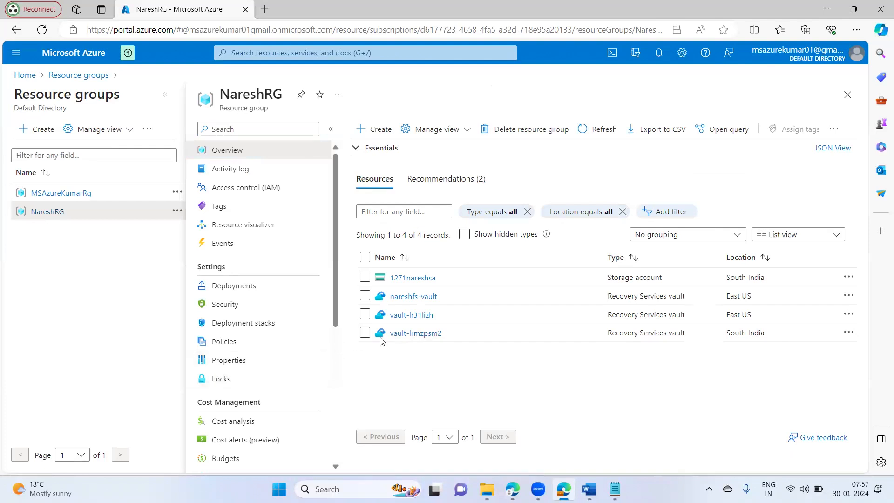
left_click(422, 334)
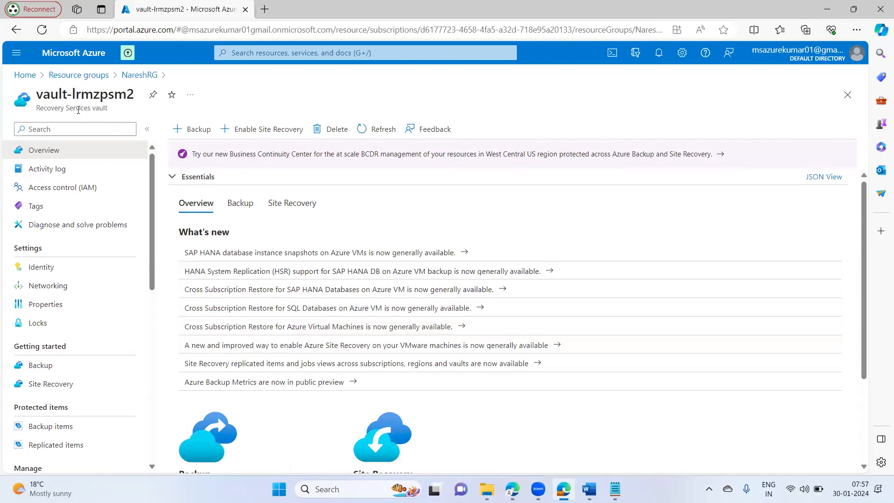
Step: Browse the files of the nareshfs file share in storage account 1271nareshsa and look at its connection settings
left_click(25, 75)
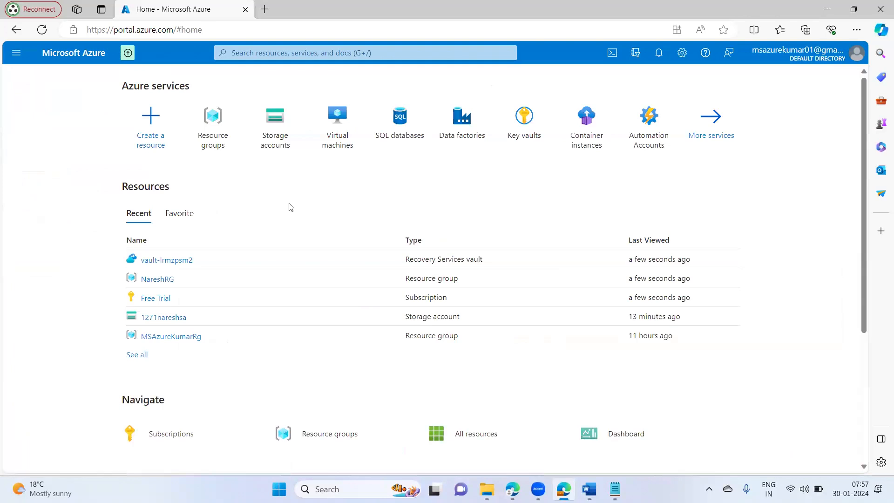
left_click(273, 139)
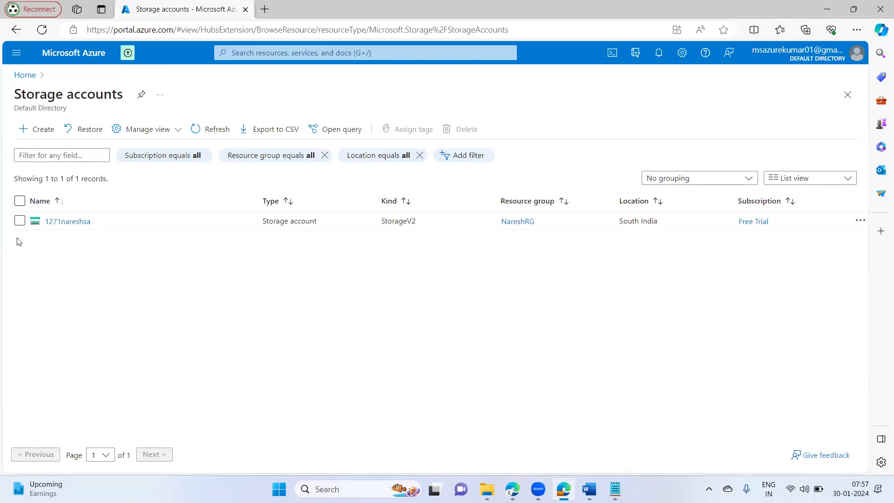
left_click(63, 222)
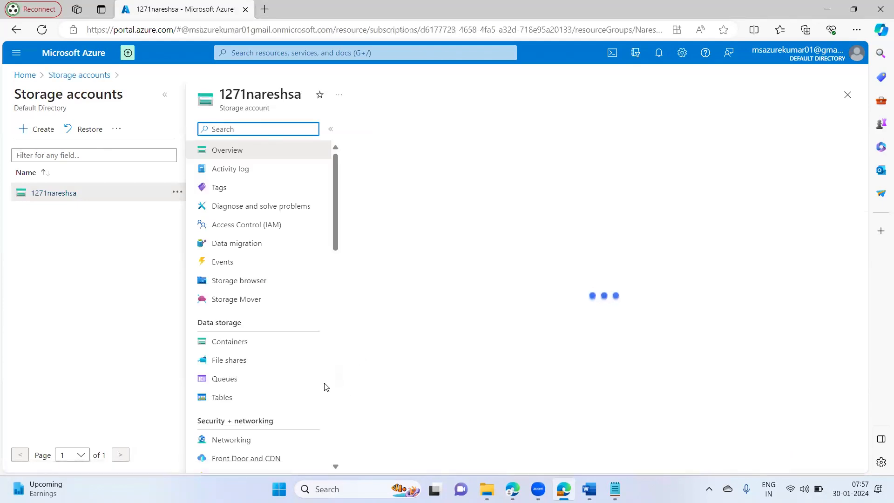
left_click(244, 361)
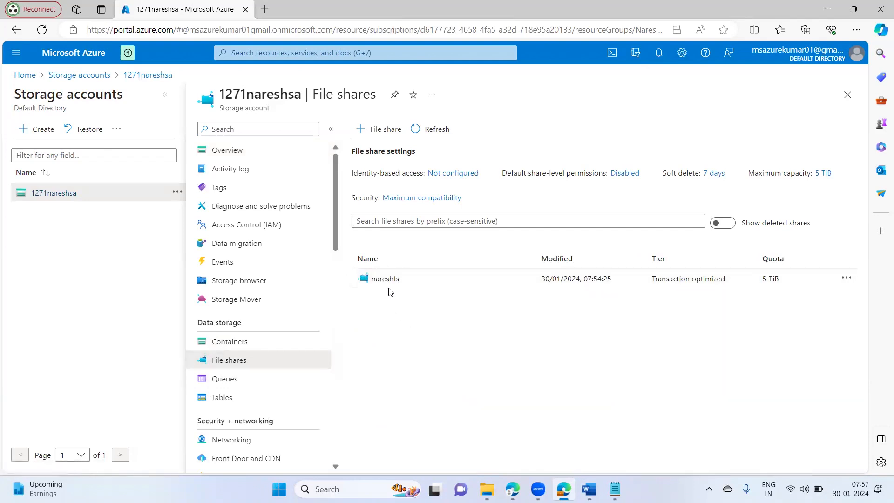
left_click(387, 281)
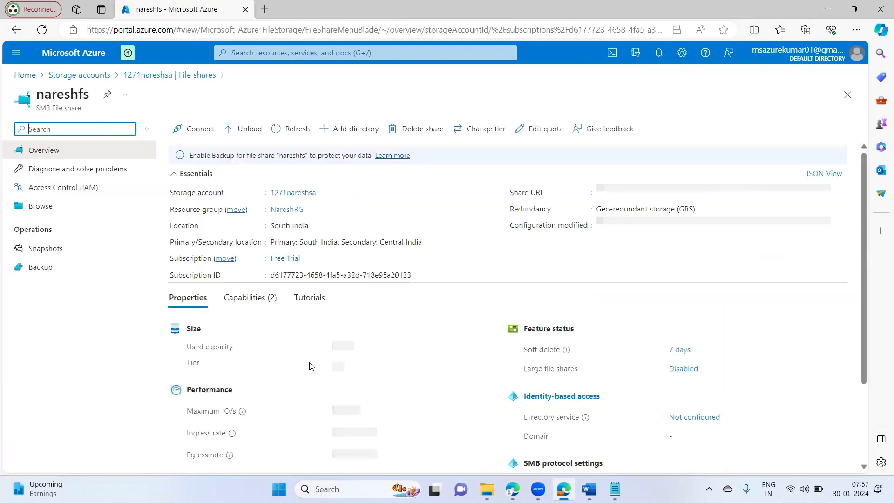
left_click(47, 209)
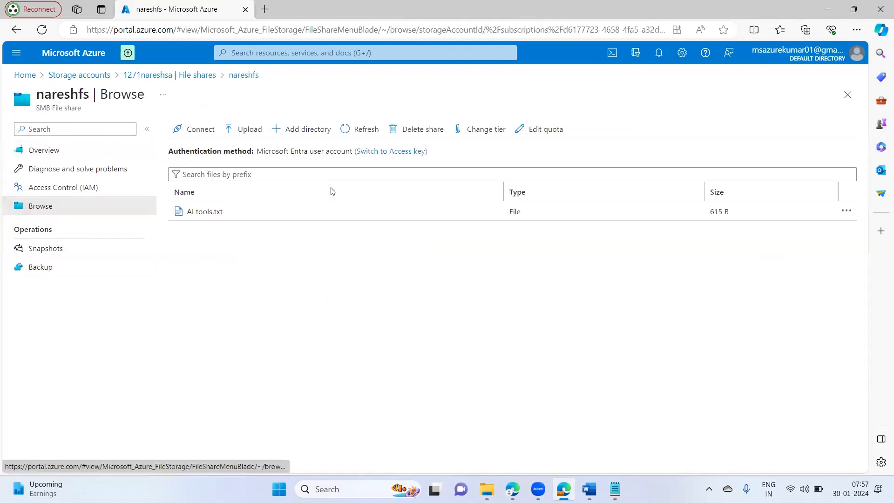
left_click(207, 133)
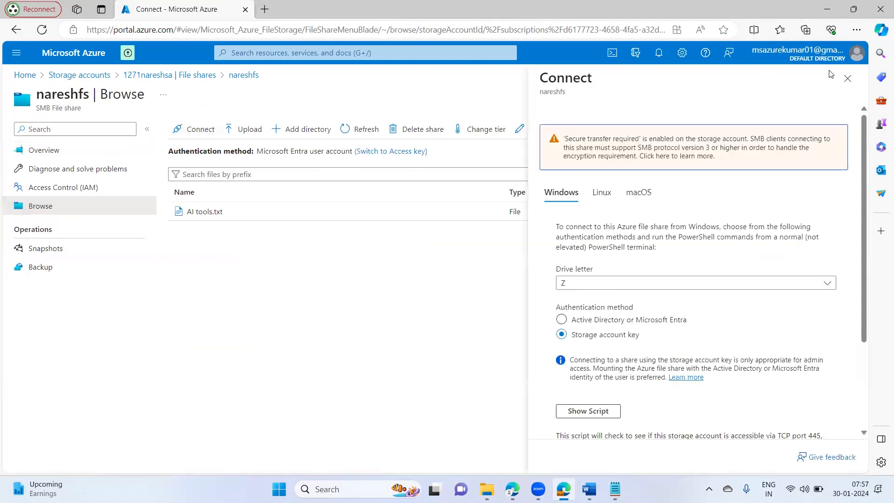
left_click(847, 78)
Step: Upload the Places to visit text file from the Desktop folder to the nareshfs file share and close the upload form
left_click(248, 132)
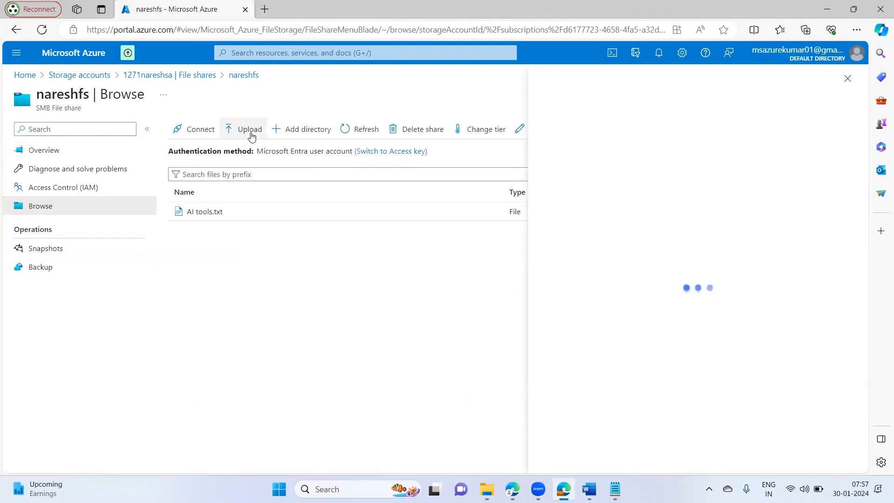
left_click(710, 193)
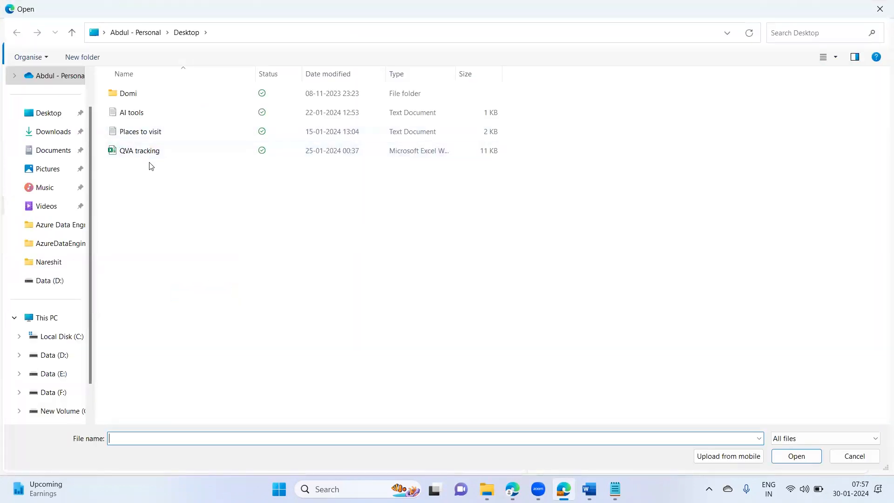
left_click(148, 132)
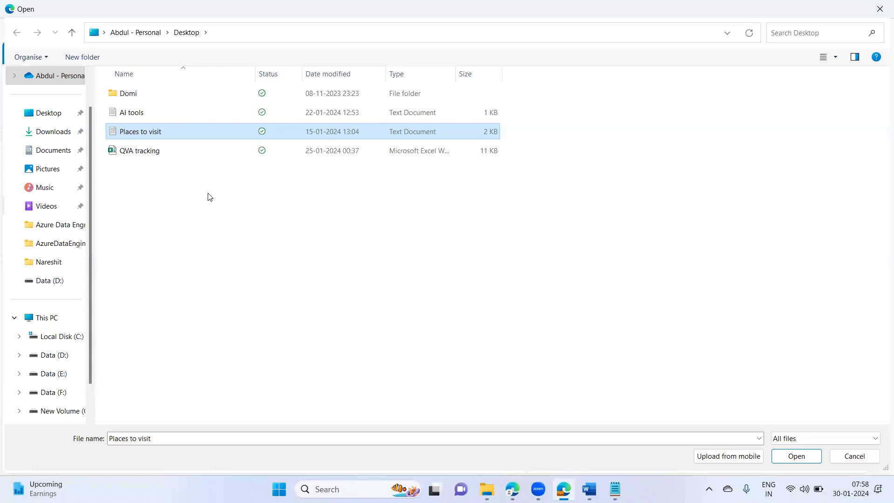
left_click(793, 458)
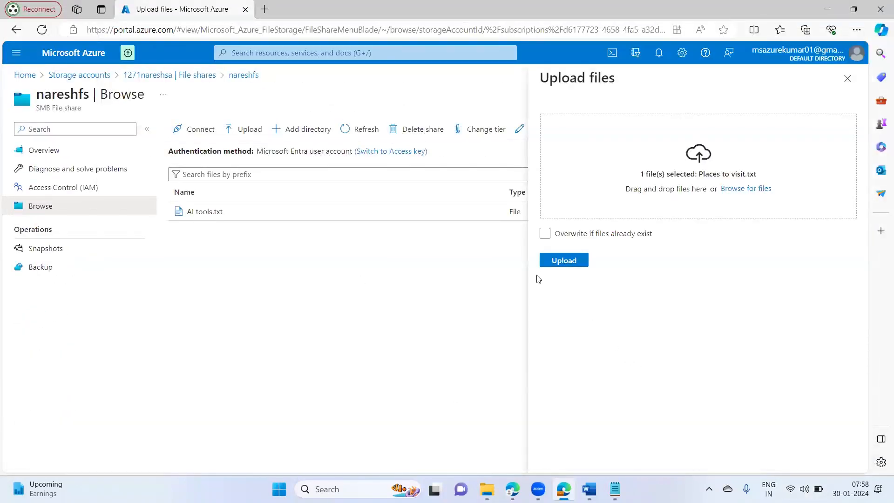
left_click(560, 265)
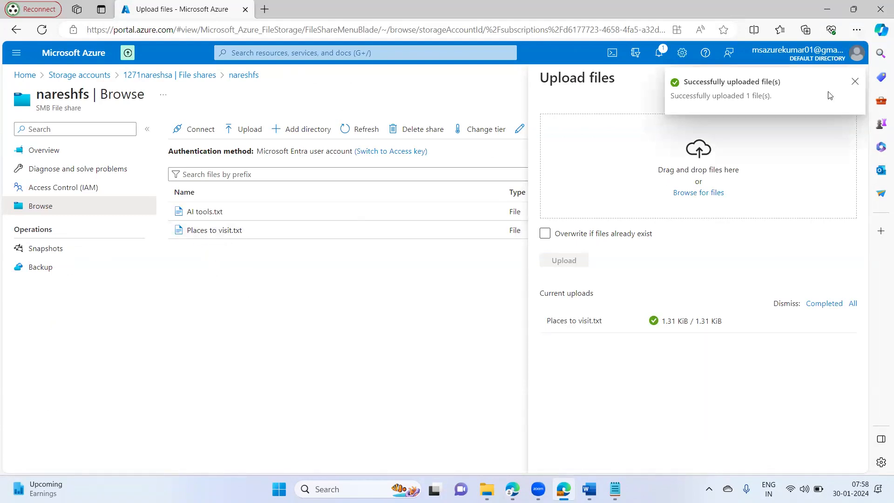
left_click(855, 81)
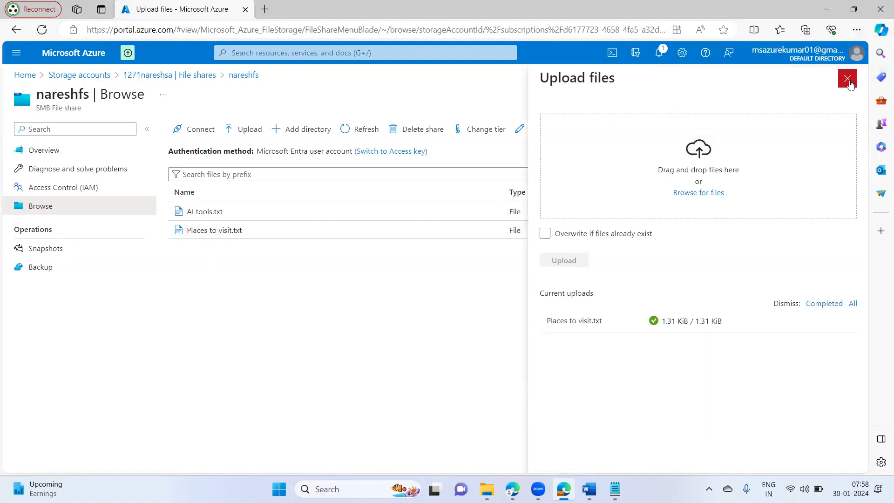
left_click(847, 80)
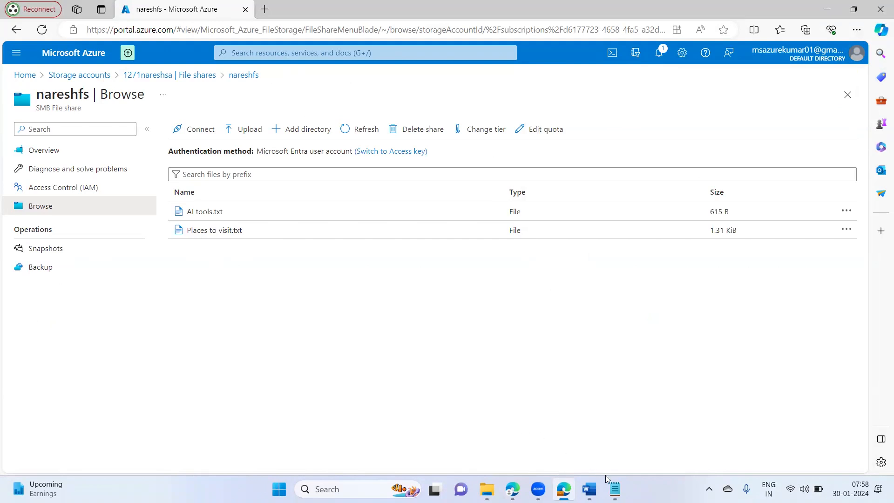
Step: Switch to Notepad and add below the list: "I will show you, how we can host this Fileshare storage services on top of a server."
left_click(614, 489)
left_click(456, 376)
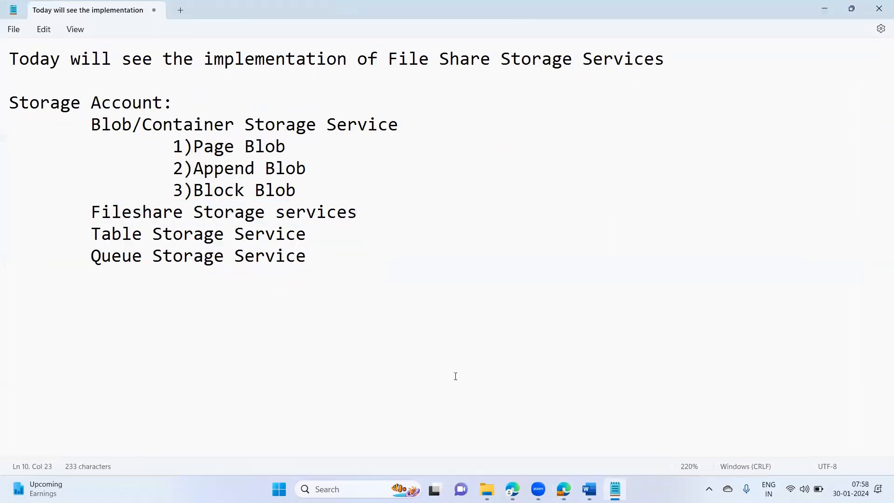
key("Return")
key("Return")
type("I will sh")
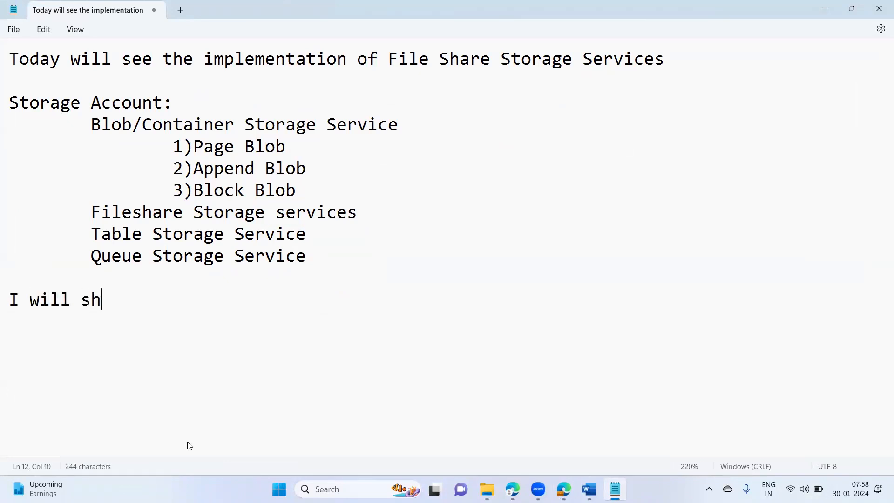
type("ow you, how we can host ")
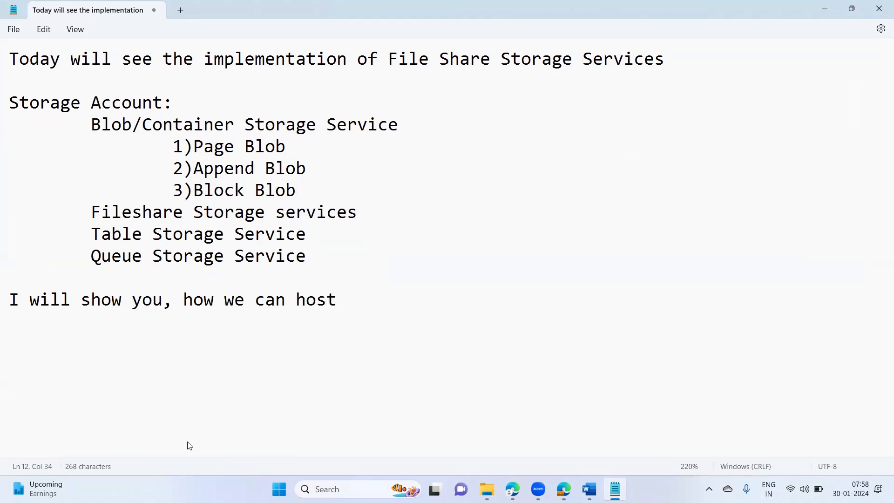
type("this Fileshare storag")
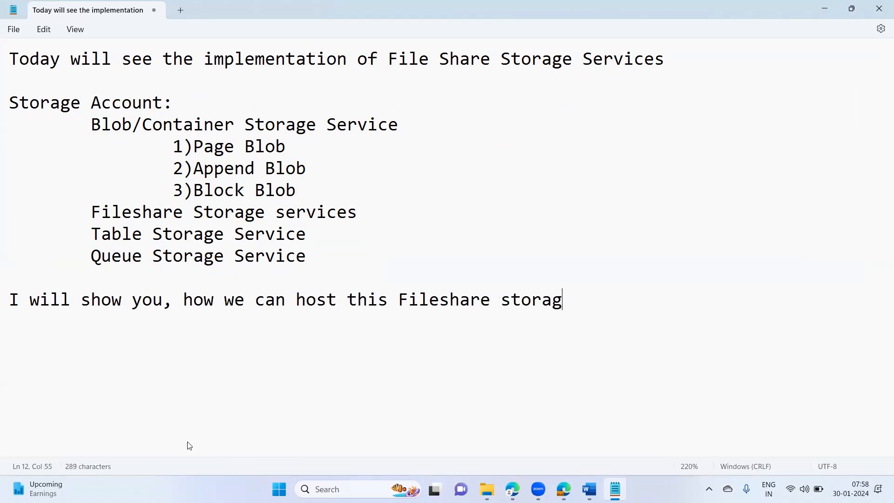
type("e service")
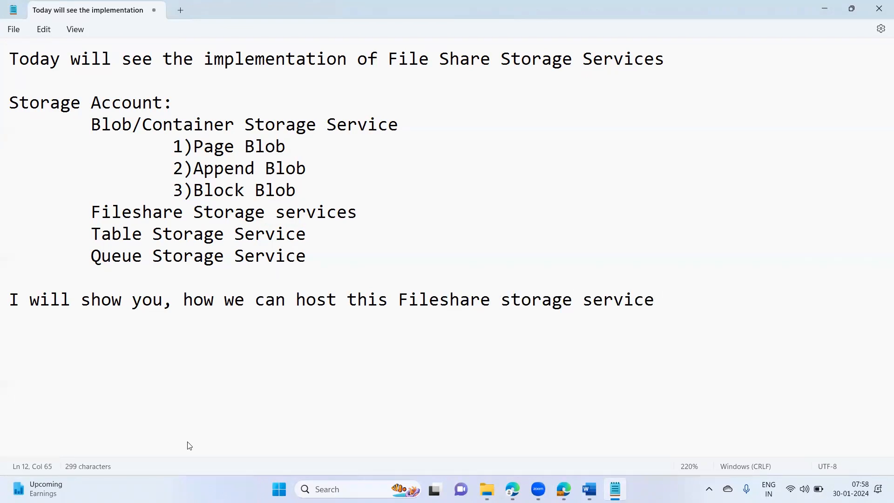
type("s on top of a server.")
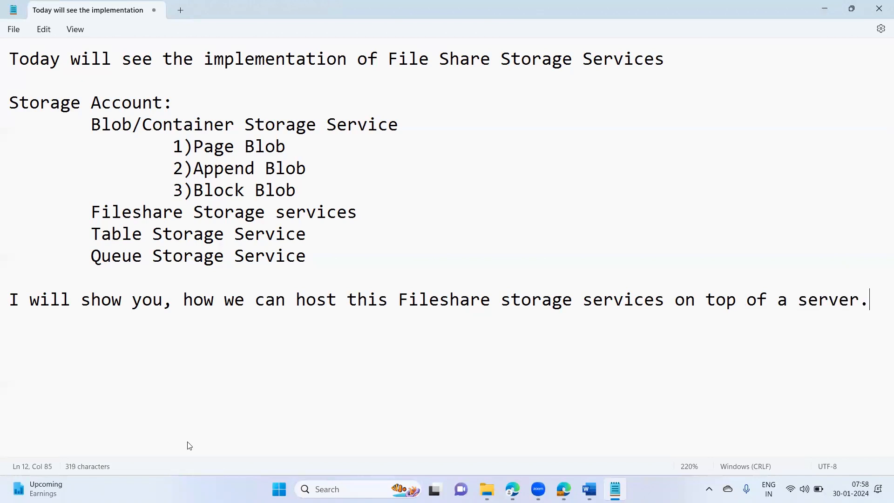
Step: Add the line "We can host fileshare storage services on top of any server but will take here cloud server." to the notes
key("Return")
type("We can ho")
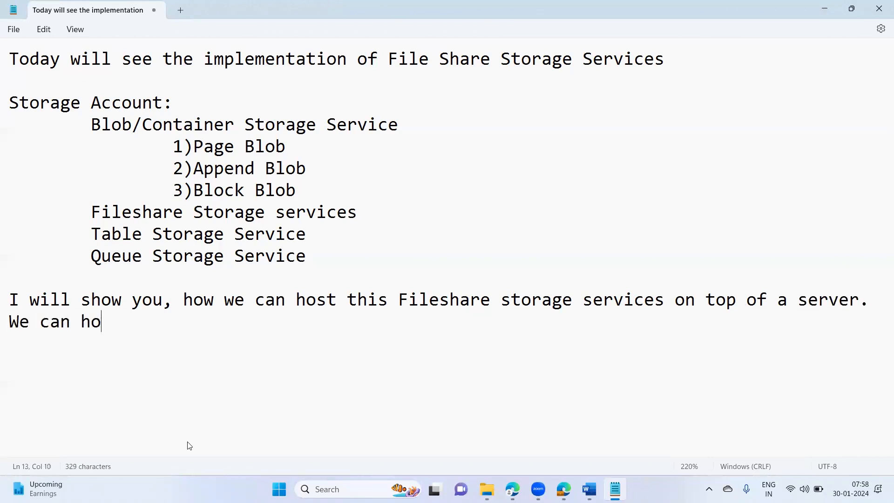
type("st fileshare")
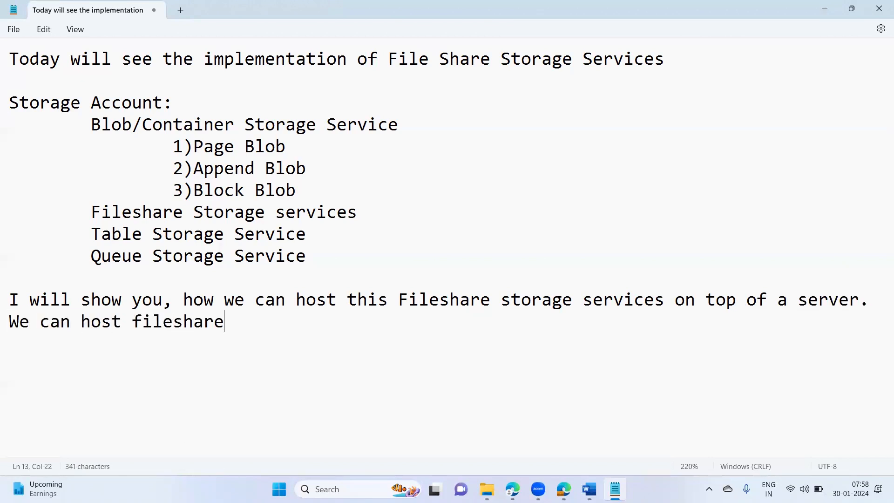
type(" storage service")
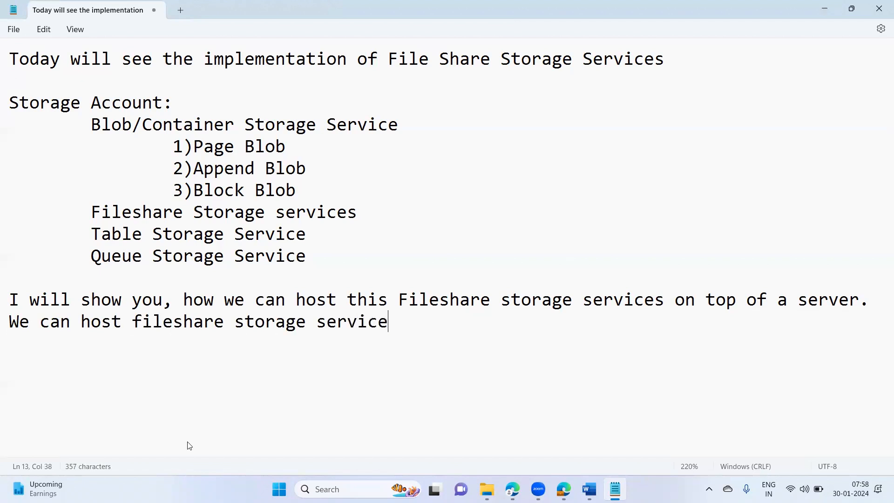
type("s on top of ")
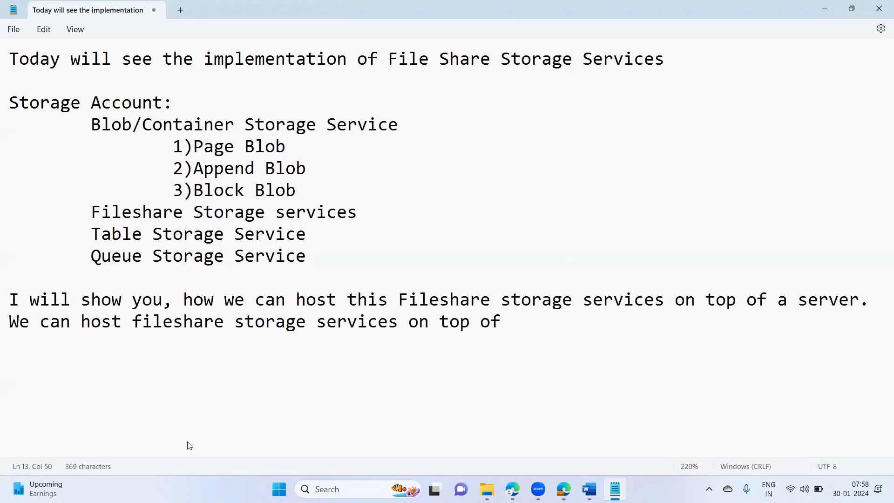
type("any ser")
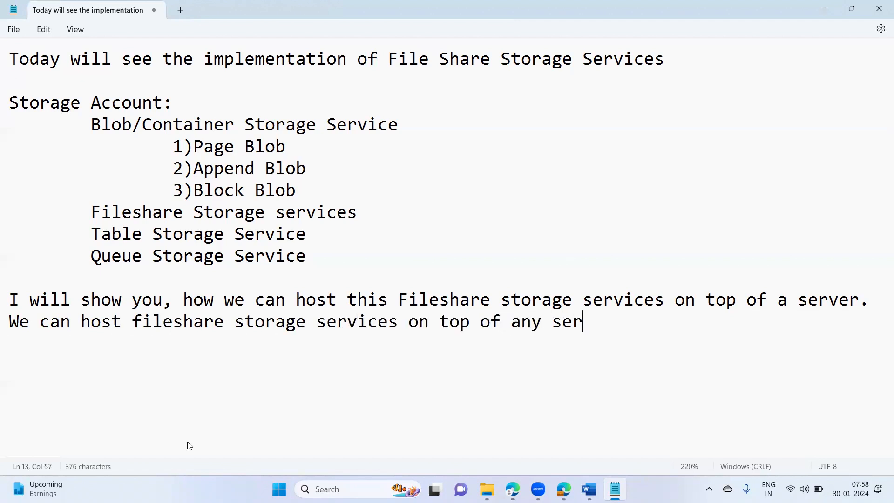
type("ver butw")
type("will take he")
type("re cloud serv")
type("er.")
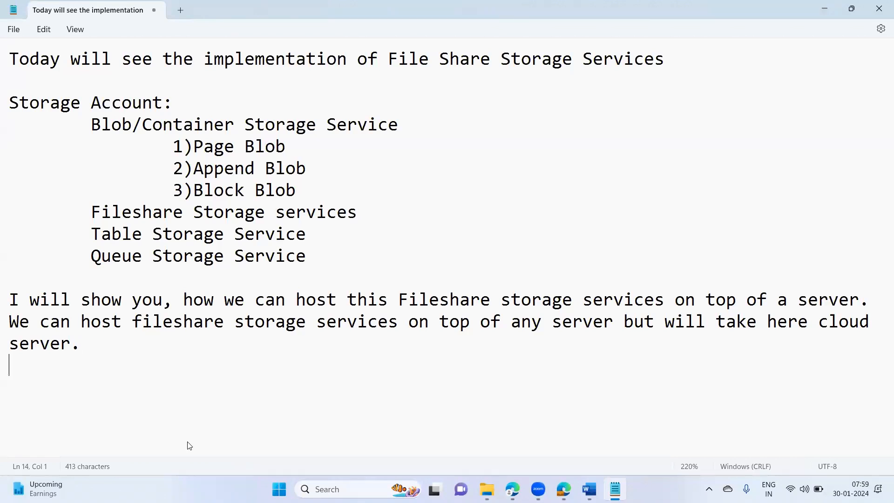
Step: Add the line "To host this Fileshare storage service we need to have the SMB port(445) enabled." to the notes
type("To host this")
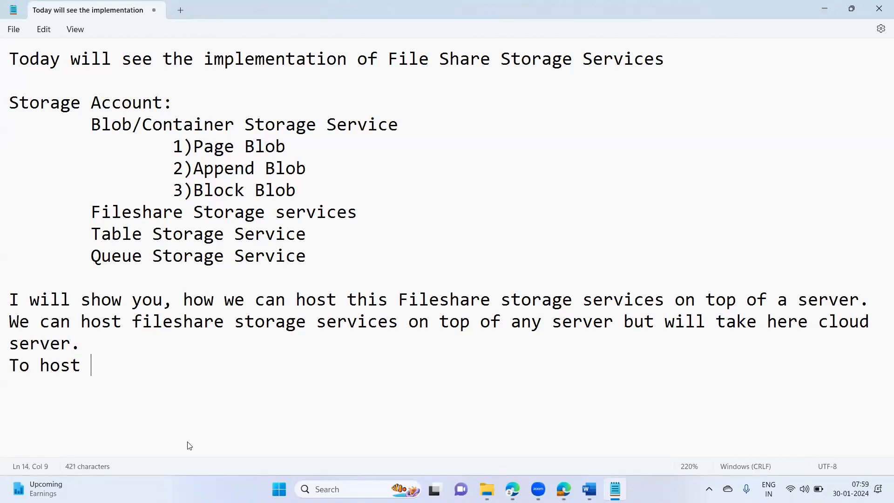
type("shar")
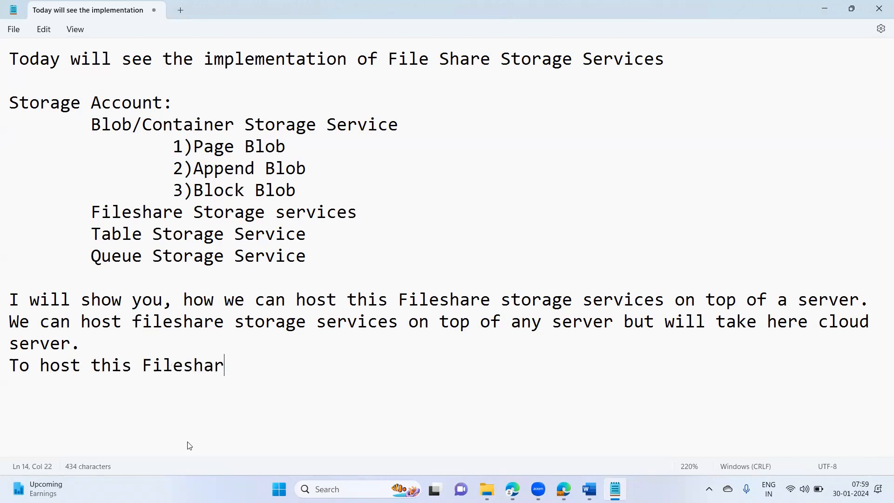
type("e storage service we need to")
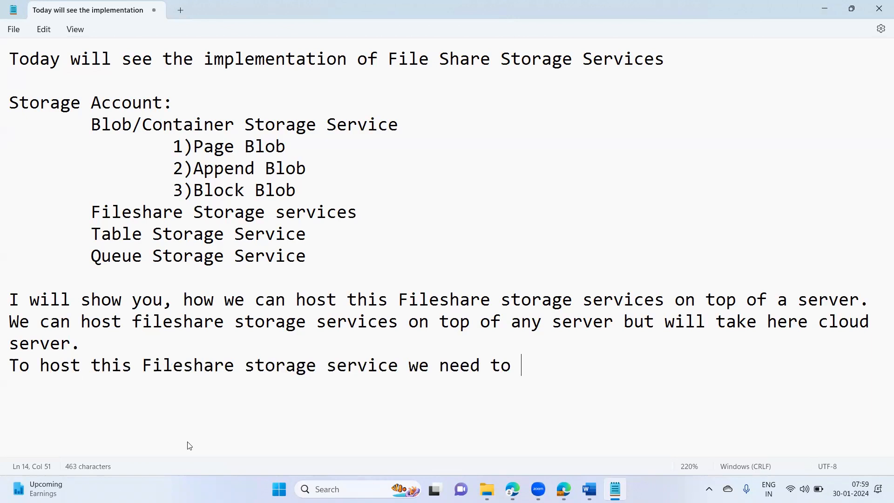
type(" have the SMB port enabled.")
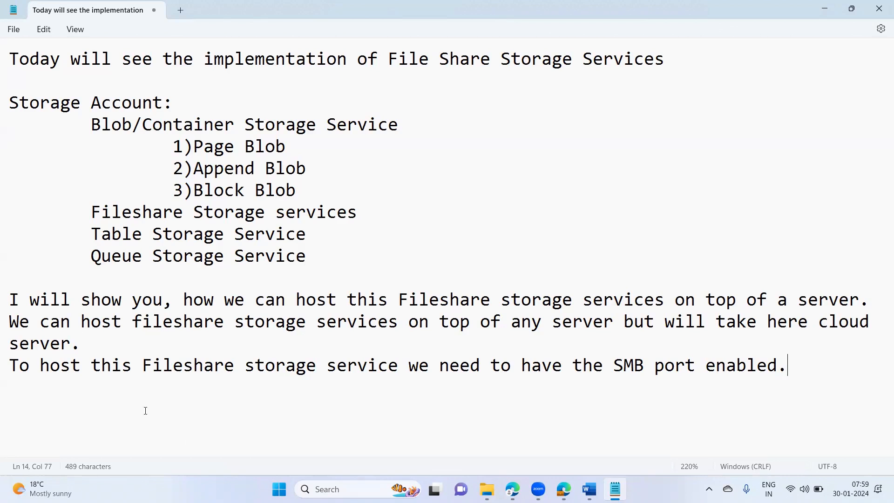
left_click(695, 360)
type("(")
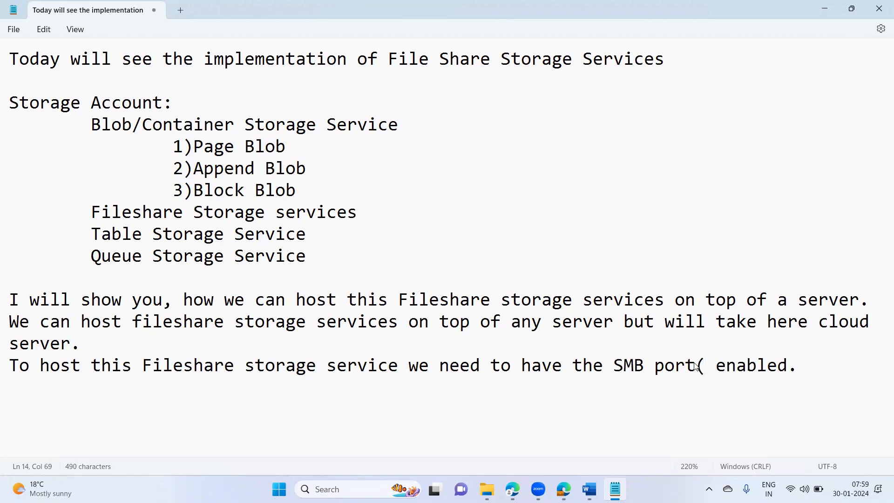
type("445)")
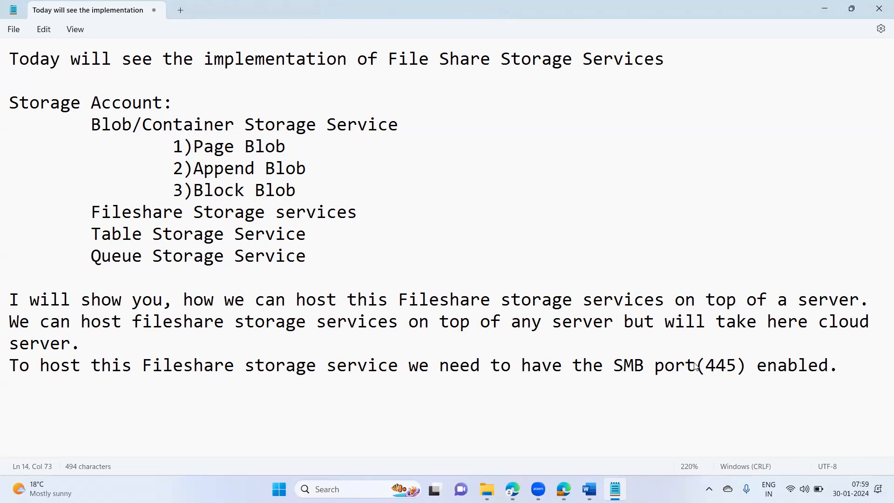
Step: Add the line "in cloud servers this SMB port is by default enabled." to the notes
key("Return")
type("in cloud serv")
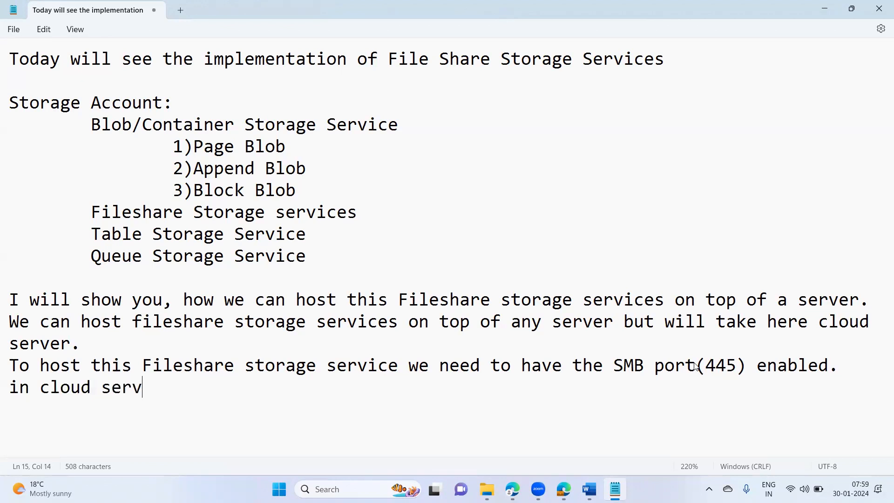
type("ers thie")
key("BackSpace")
key("BackSpace")
type("s SMB port ")
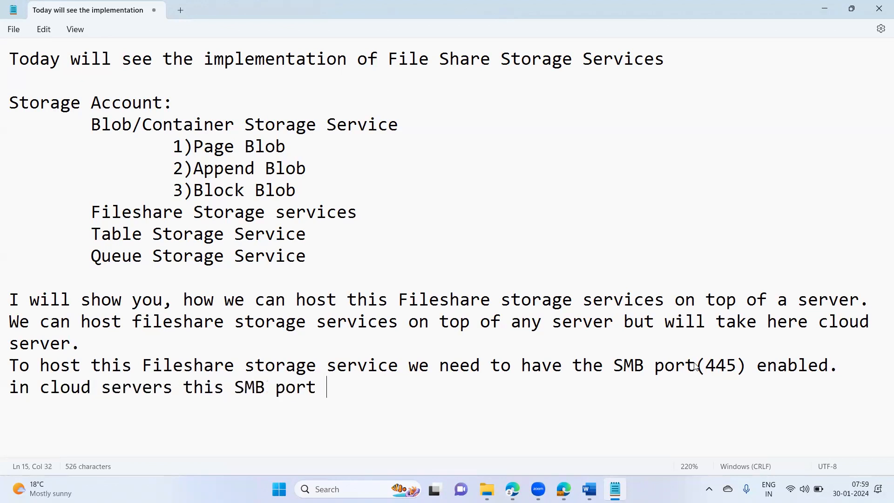
type("is by default enabled.")
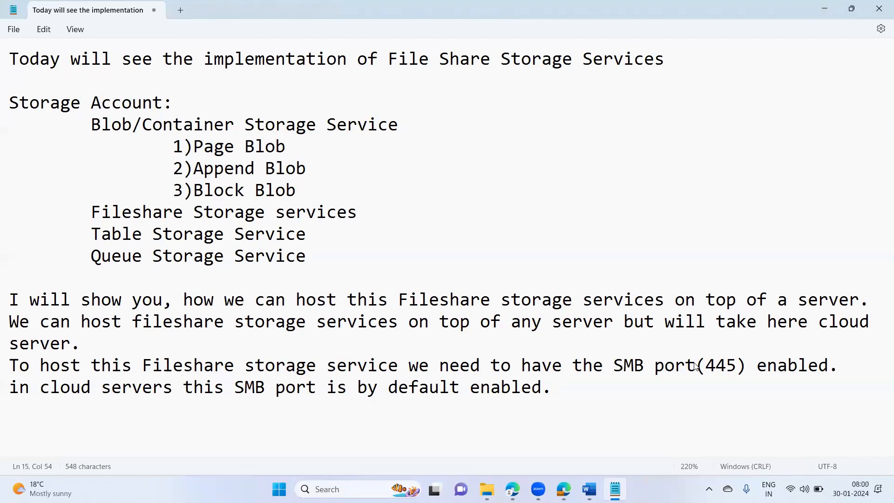
key("Up")
key("Right")
key("Right")
left_click(539, 413)
Step: Switch to the Azure portal in the browser and start creating a new Azure virtual machine
left_click(563, 489)
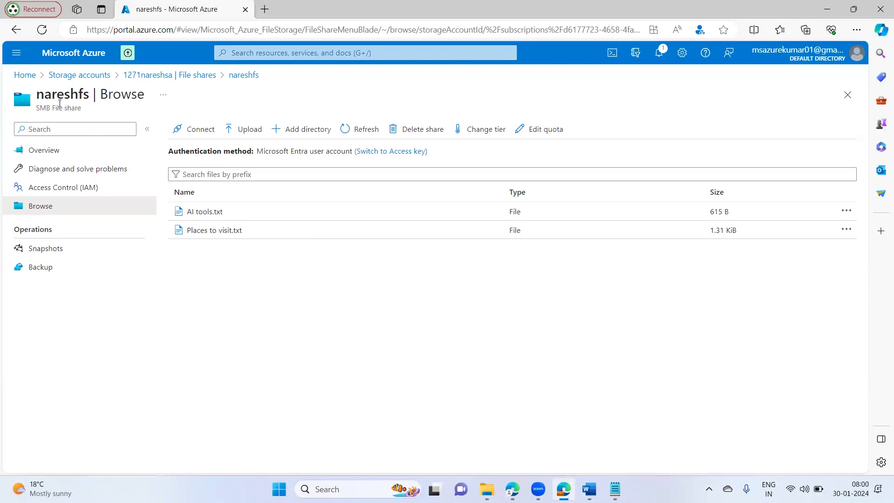
left_click(24, 75)
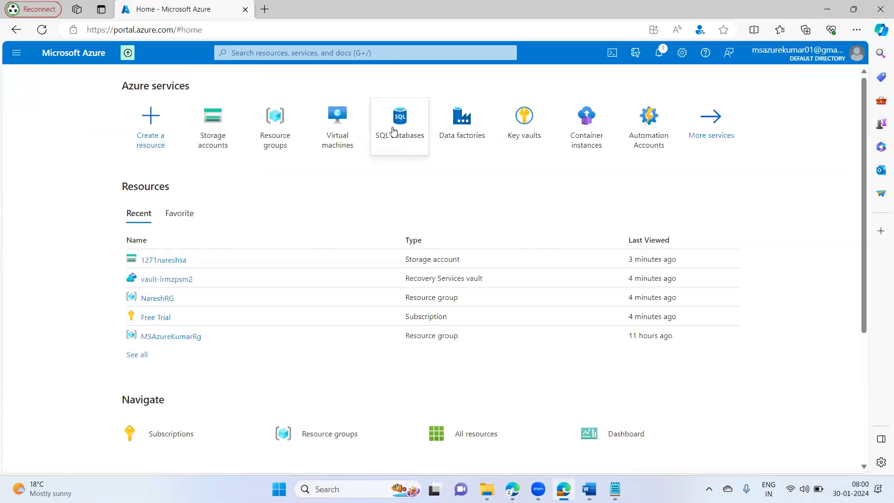
left_click(352, 115)
left_click(31, 131)
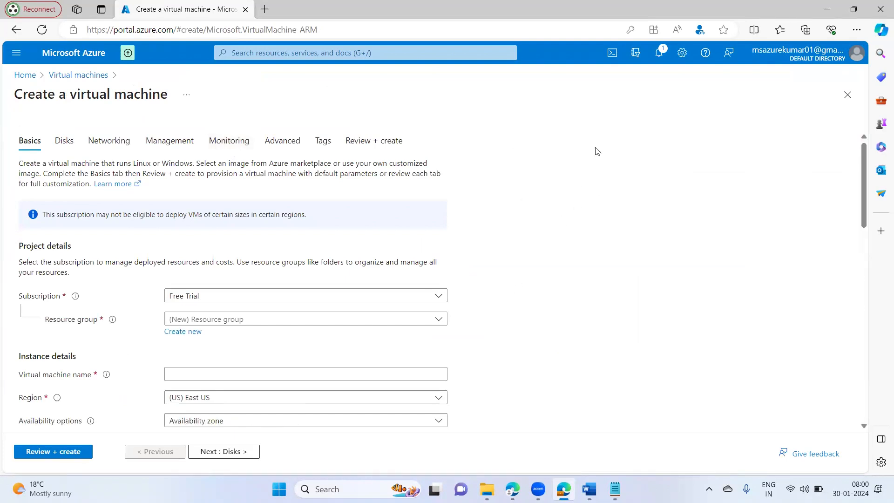
Step: Assign the virtual machine to the NareshRG resource group and name it Nareshvm
scroll(444, 276, "down", 1)
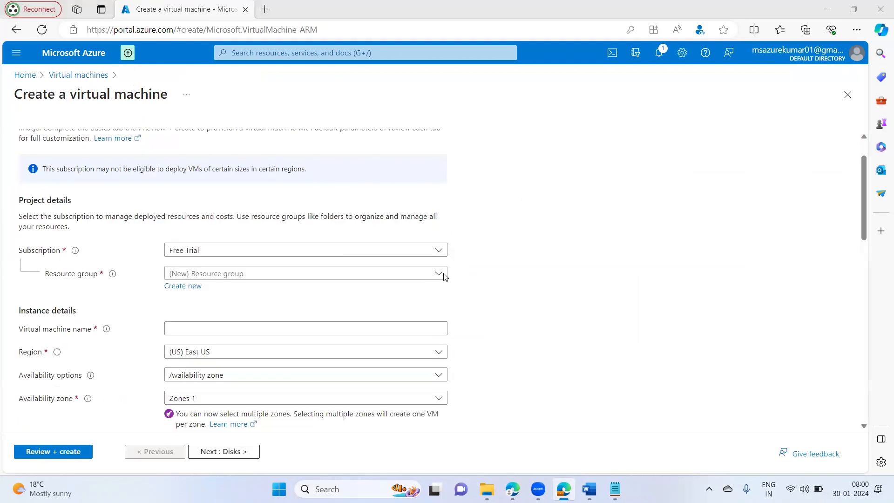
scroll(416, 278, "down", 1)
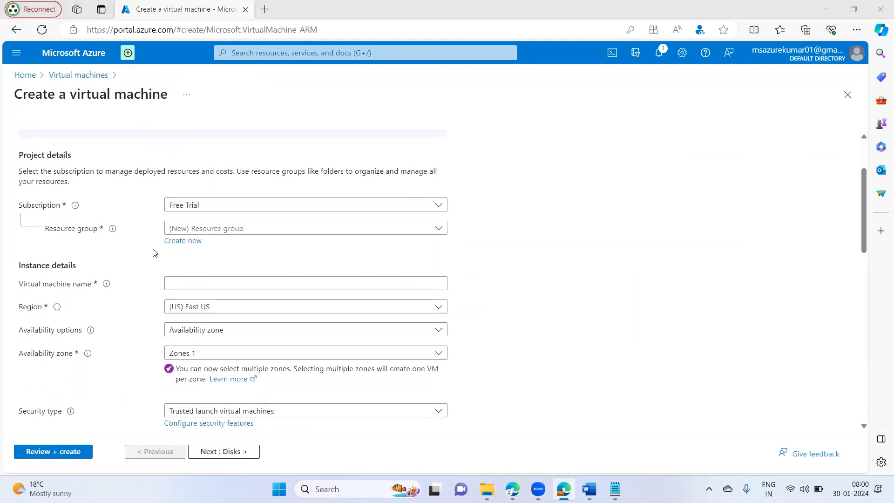
left_click(172, 229)
left_click(172, 285)
left_click(194, 284)
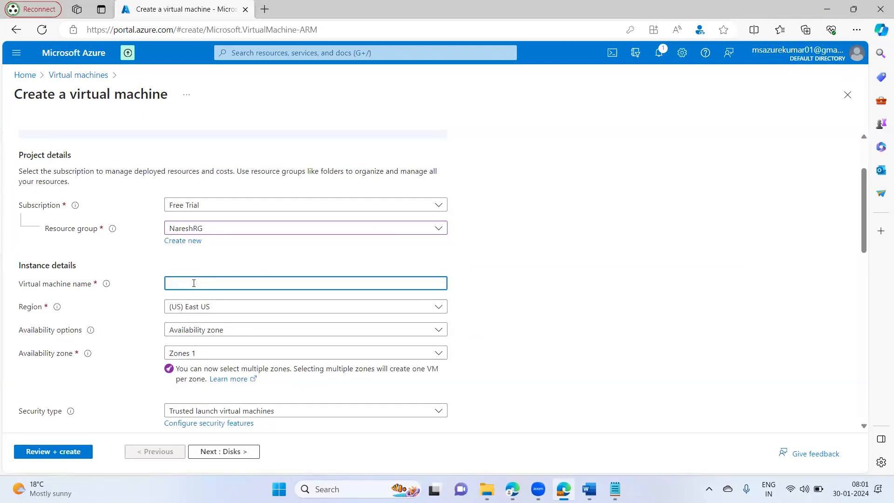
type("N")
type("areshv")
type("n")
key("BackSpace")
type("m")
Step: Open the Azure portal home page in a second browser tab and continue with the signed-in account
scroll(497, 274, "down", 2)
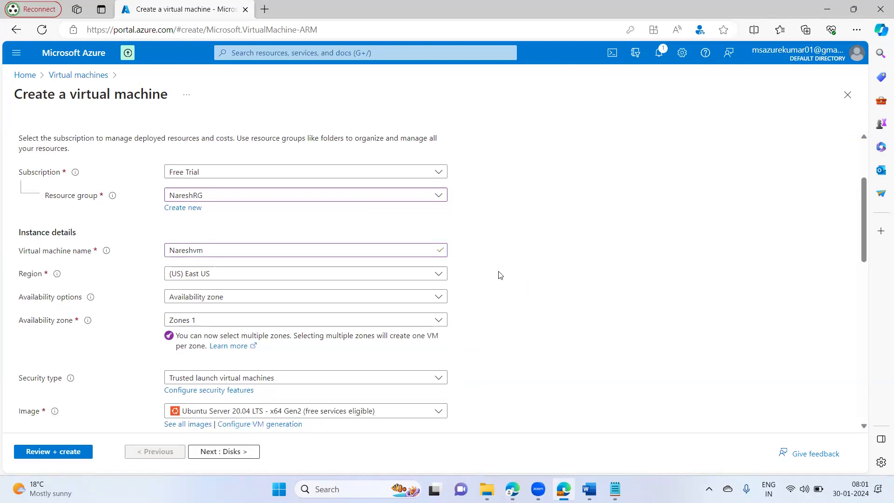
left_click(210, 217)
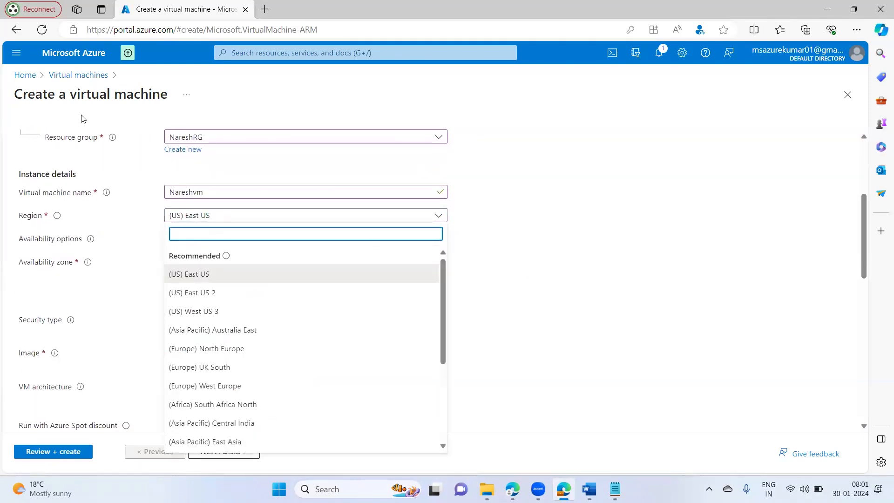
right_click(25, 75)
left_click(60, 90)
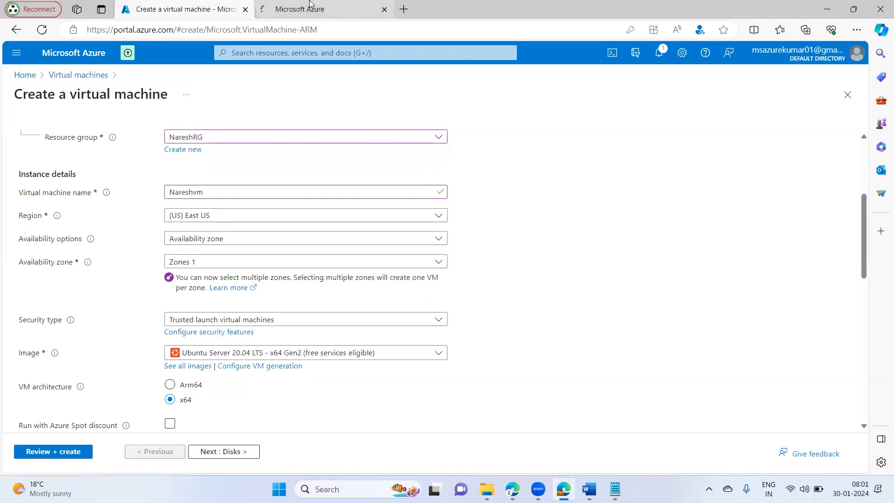
left_click(305, 7)
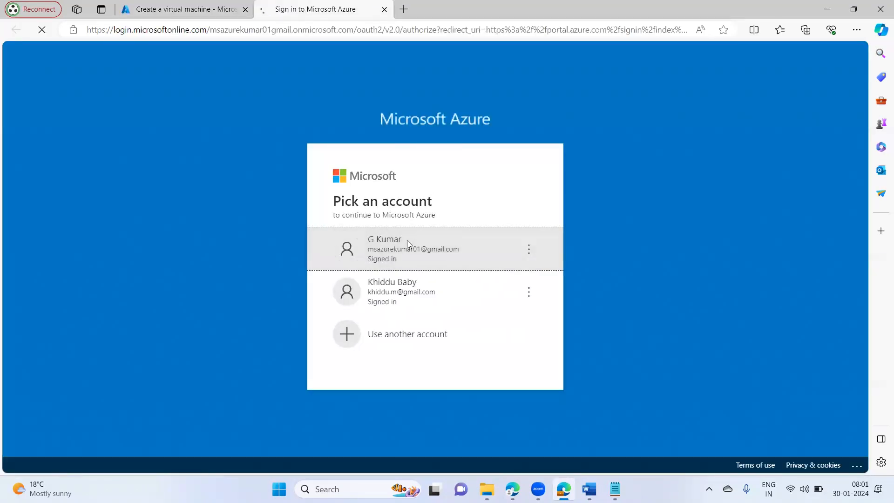
left_click(182, 9)
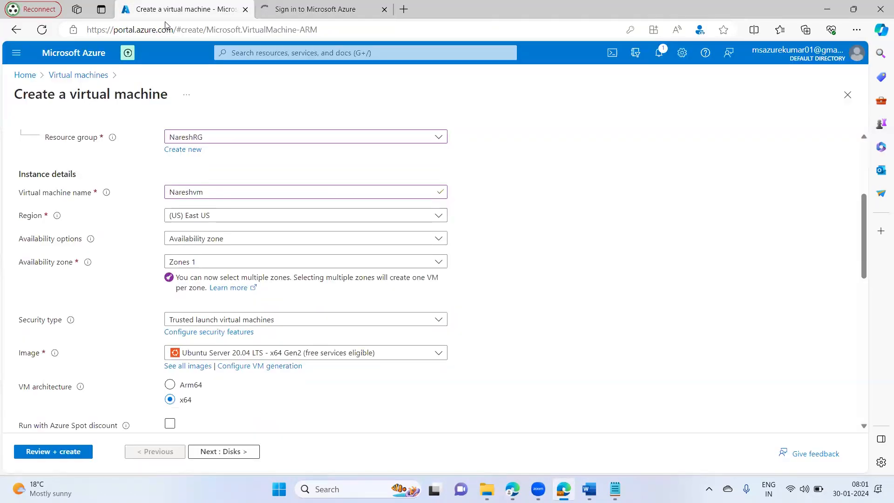
left_click(313, 10)
left_click(379, 247)
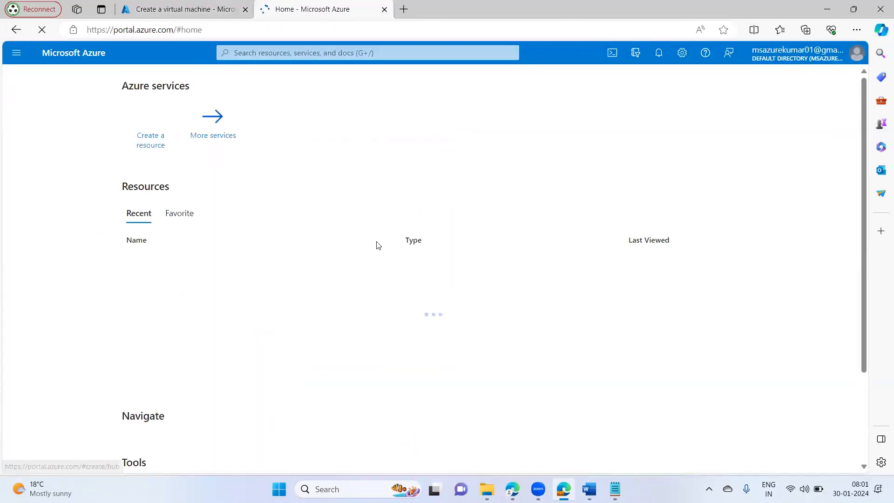
Step: Look up the location of storage account 1271nareshsa and view its file shares
left_click(275, 118)
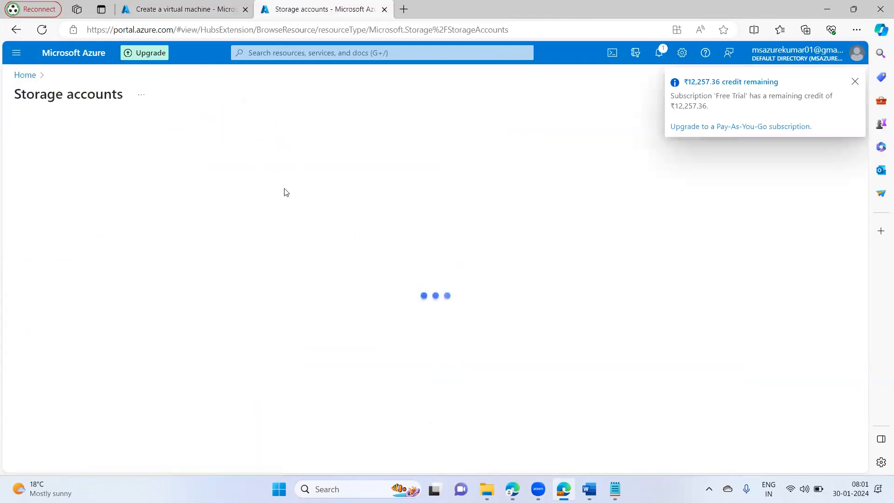
left_click(328, 294)
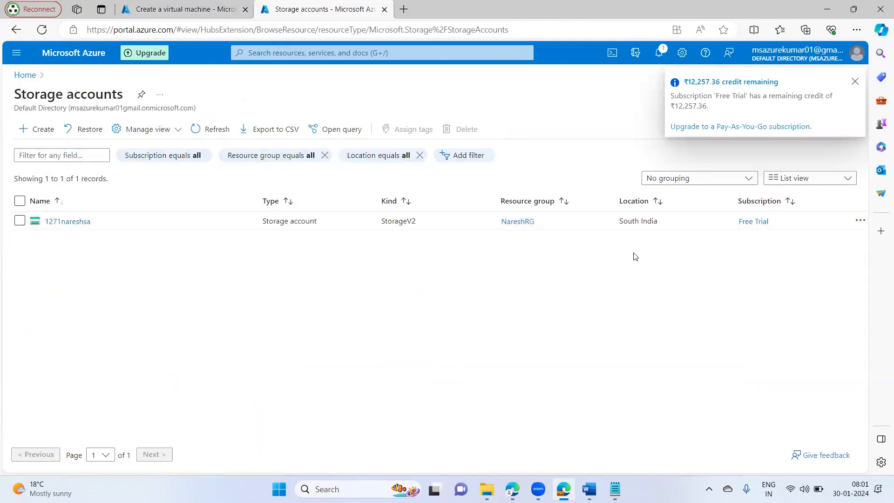
left_click(65, 222)
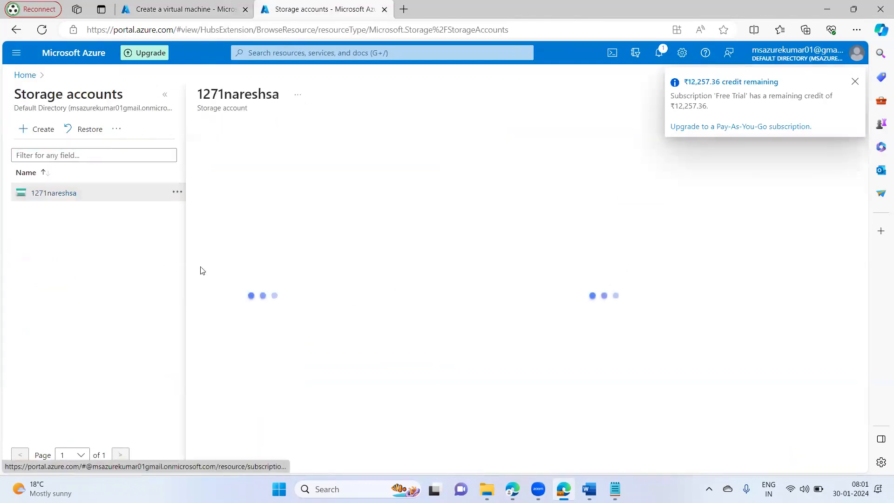
left_click(228, 360)
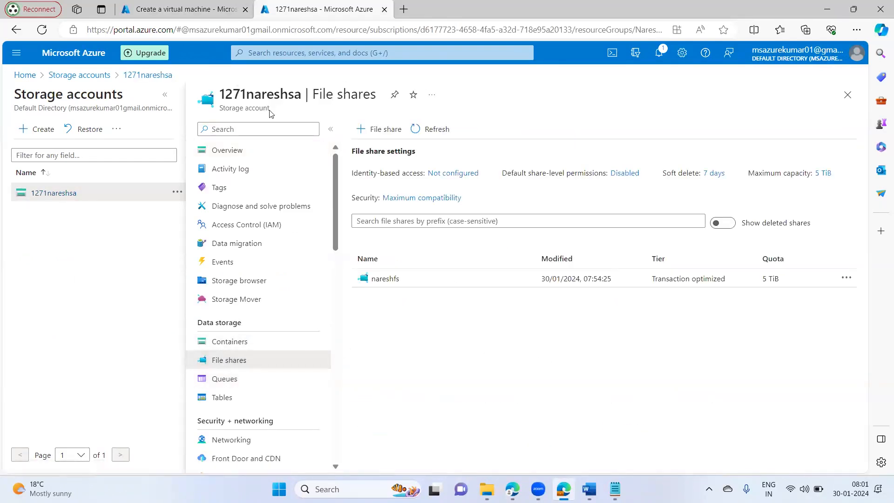
Step: Return to the virtual machine form, search the regions for south and India, and set the region to (Asia Pacific) Central India
left_click(147, 13)
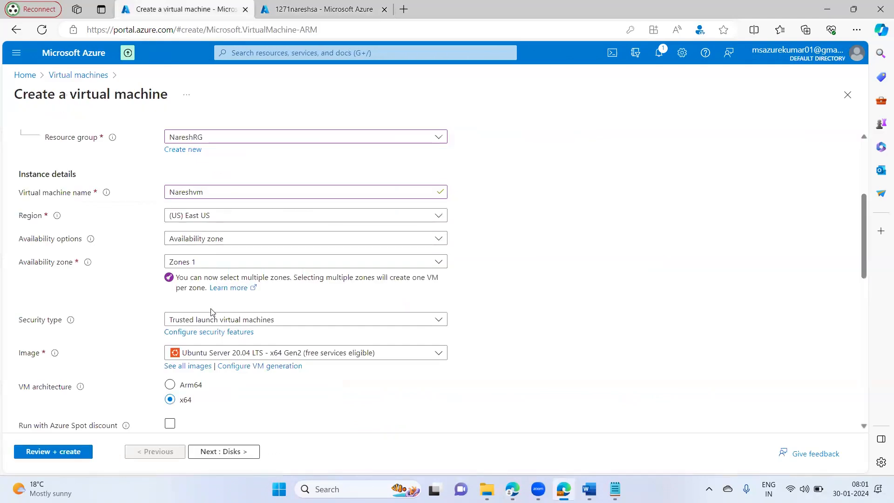
left_click(214, 218)
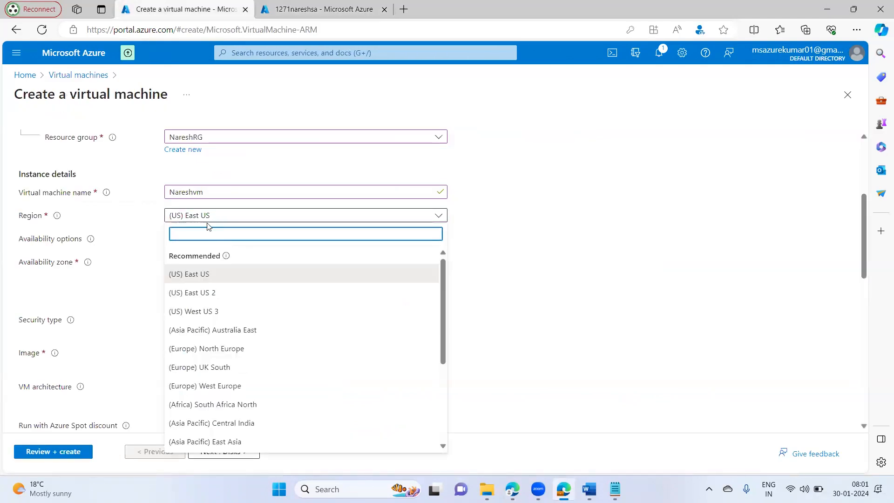
type("so")
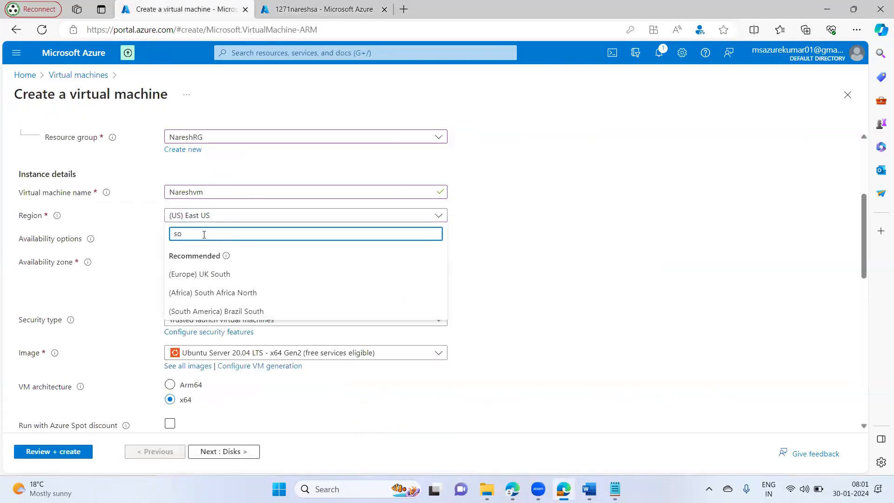
type("th")
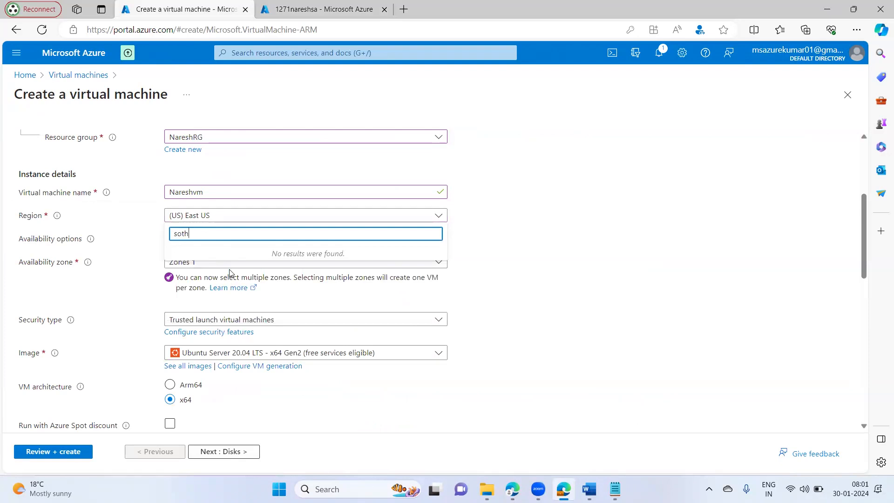
key("BackSpace")
key("BackSpace")
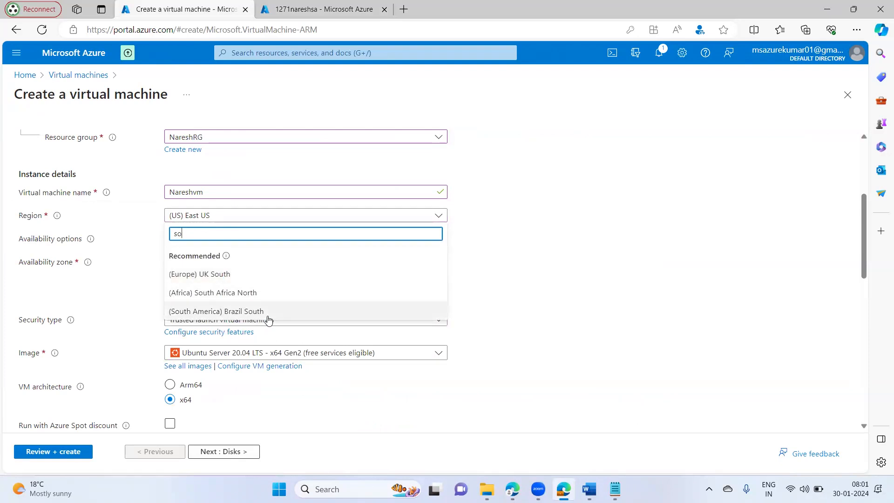
type("uth")
key("BackSpace")
key("BackSpace")
key("BackSpace")
key("BackSpace")
key("BackSpace")
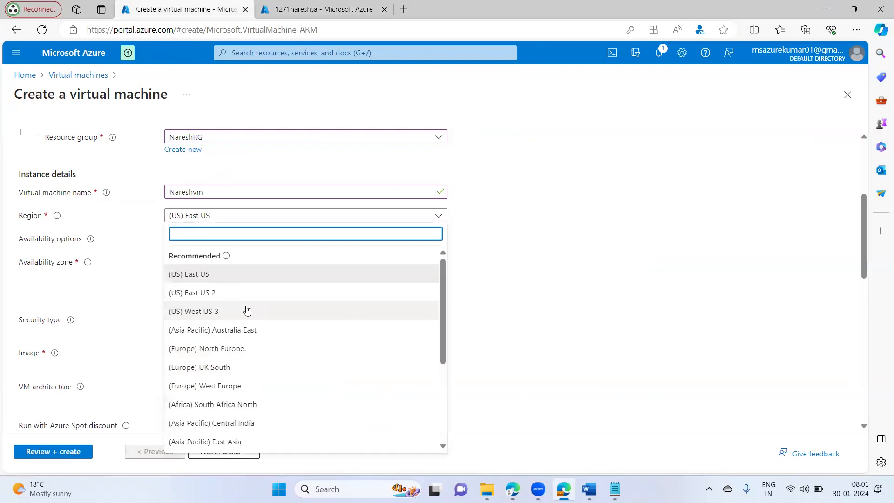
type("ind")
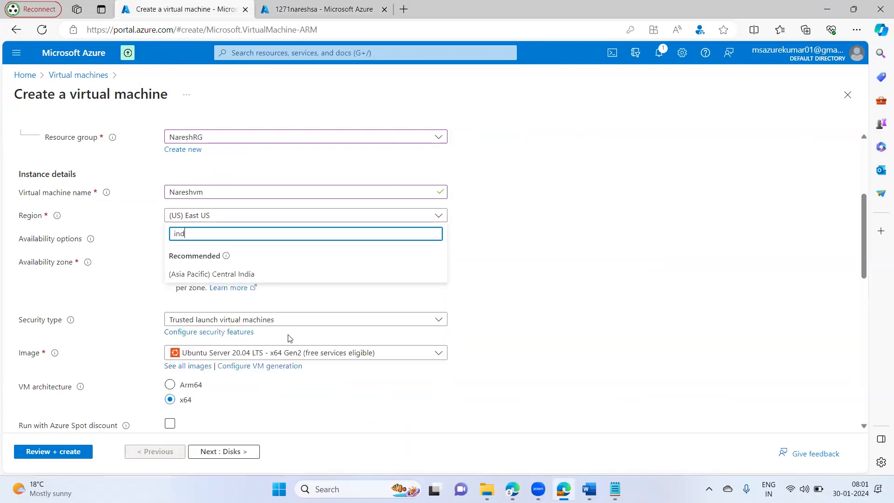
left_click(233, 279)
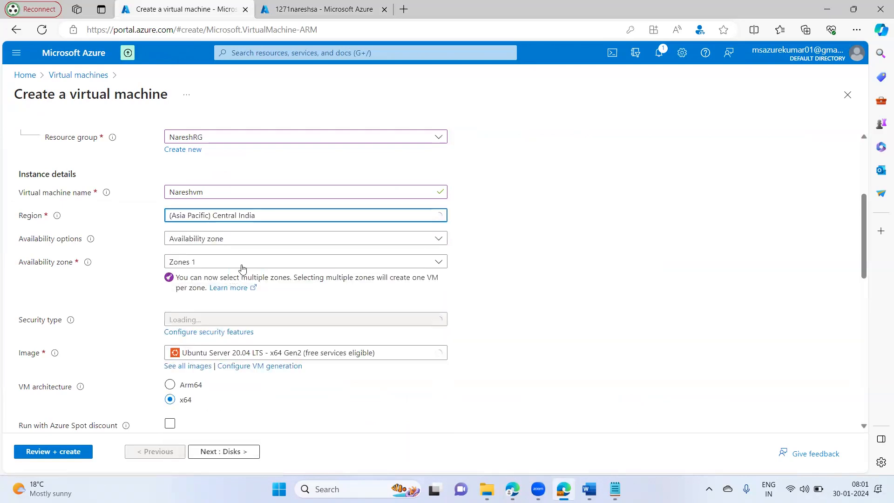
Step: Set the availability options to No infrastructure redundancy required and the security type to Standard
left_click(227, 240)
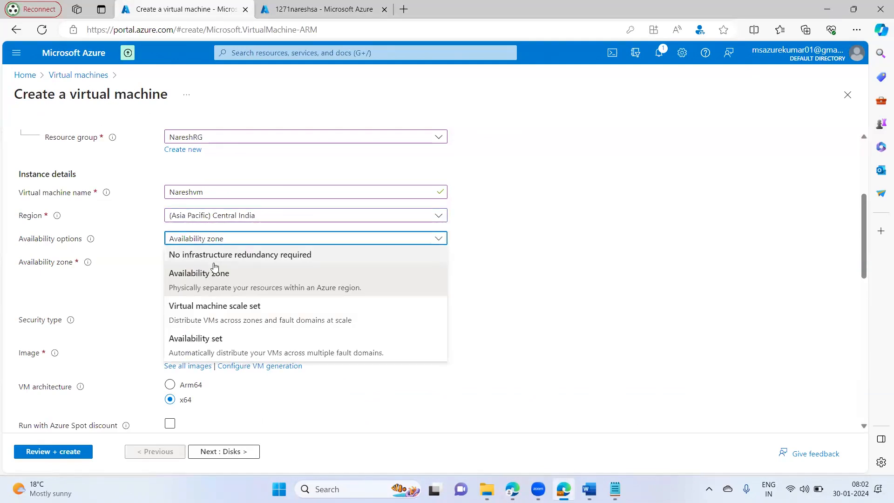
left_click(193, 253)
left_click(177, 261)
left_click(198, 289)
scroll(200, 280, "down", 2)
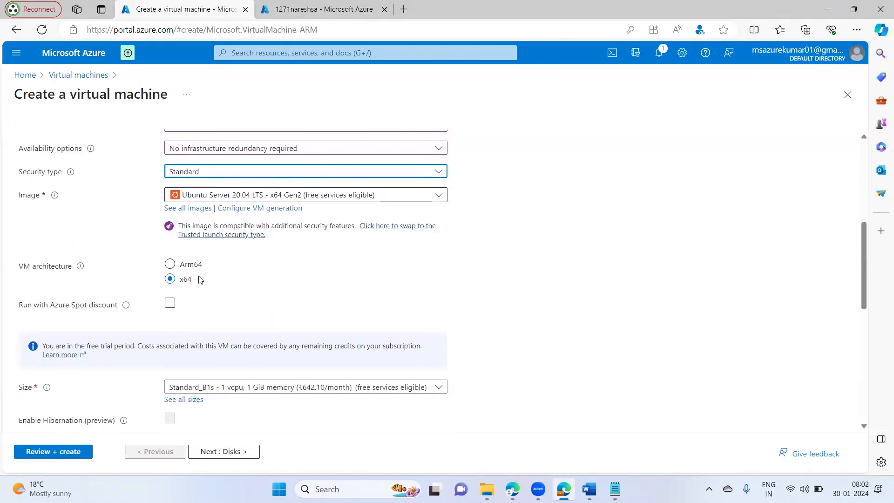
Step: Set the image to Windows Server 2019 Datacenter - x64 Gen2 and the size to Standard_D2s_v3 with 2 vcpus and 8 GiB memory
left_click(208, 194)
left_click(294, 255)
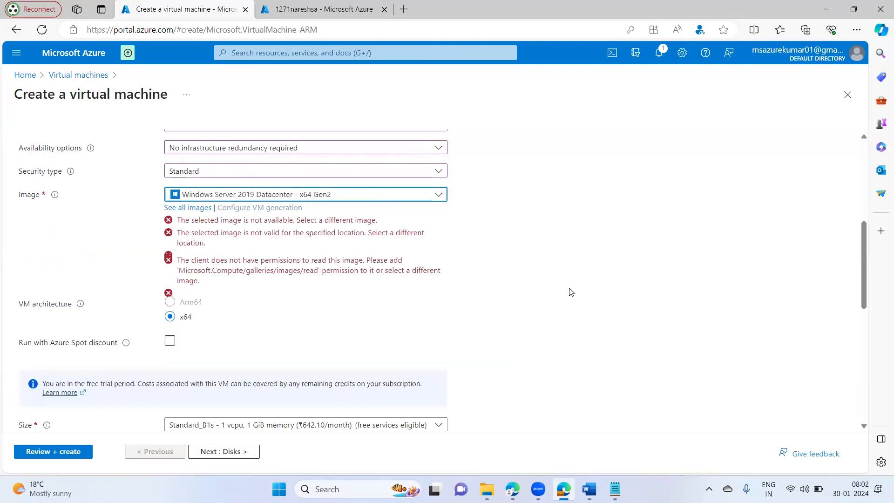
scroll(254, 216, "down", 4)
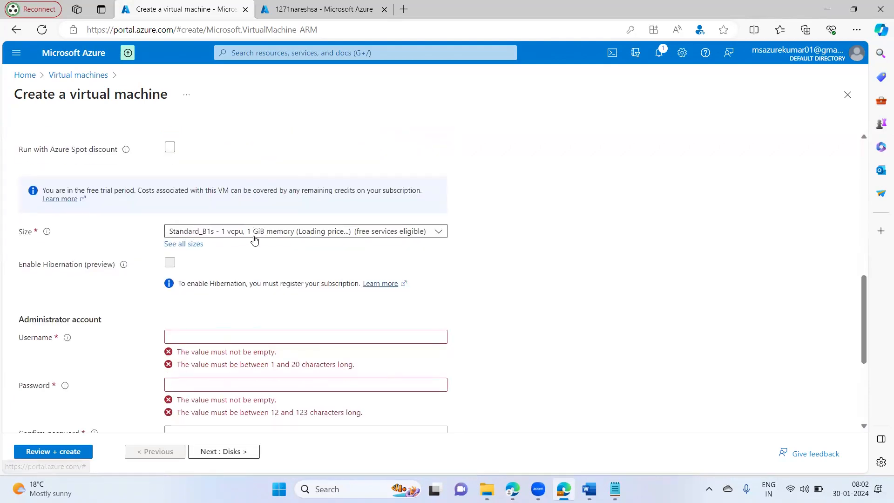
left_click(256, 233)
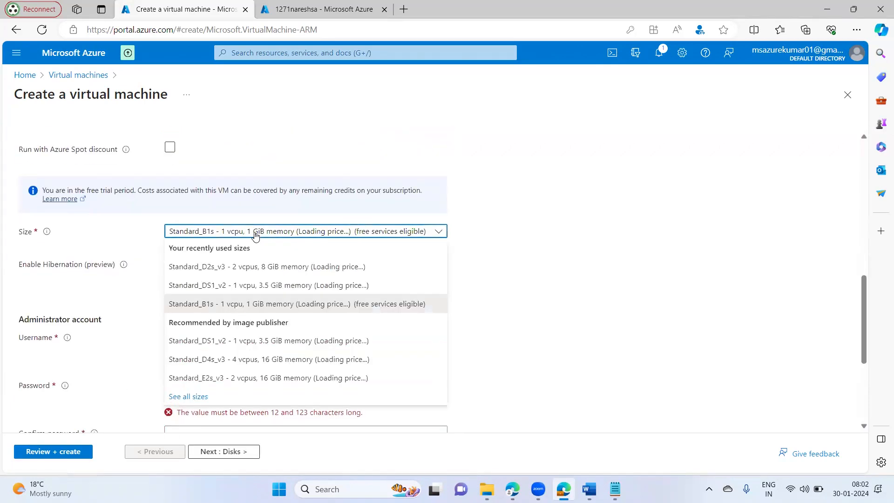
left_click(265, 268)
Step: Change the virtual machine name to NareshVM
scroll(260, 256, "up", 6)
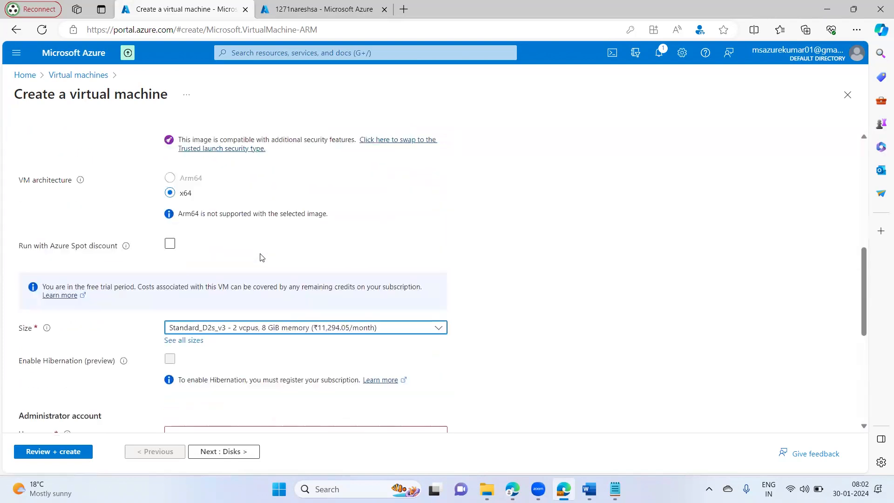
left_click(216, 239)
double_click(184, 241)
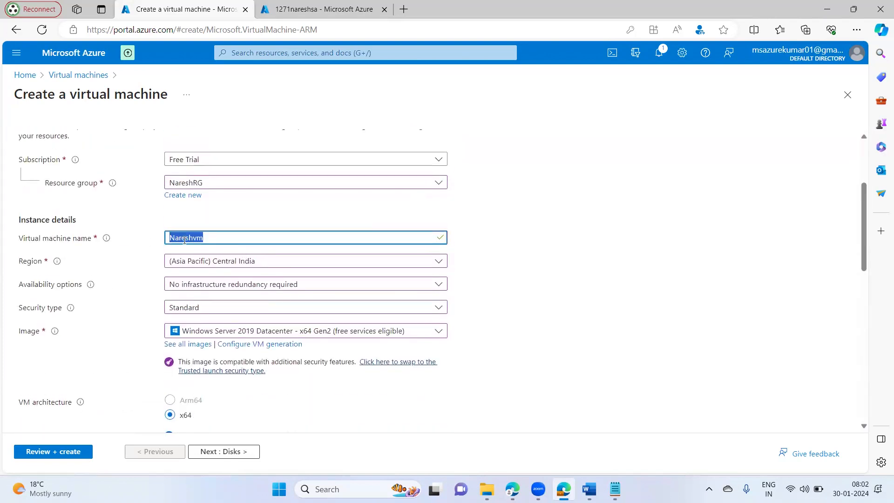
left_click(220, 239)
key("Caps_Lock")
type("VM")
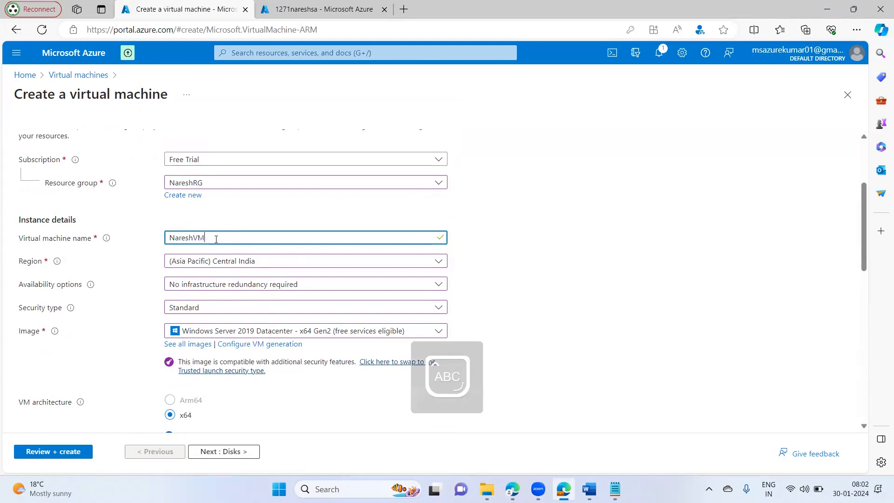
Step: Copy the virtual machine name and paste it as the administrator account's username
key("shift+Left")
key("shift+Left")
key("shift+Left")
key("shift+Left")
key("shift+Left")
key("shift+Left")
key("shift+Left")
key("shift+Left")
key("ctrl+c")
key("Caps_Lock")
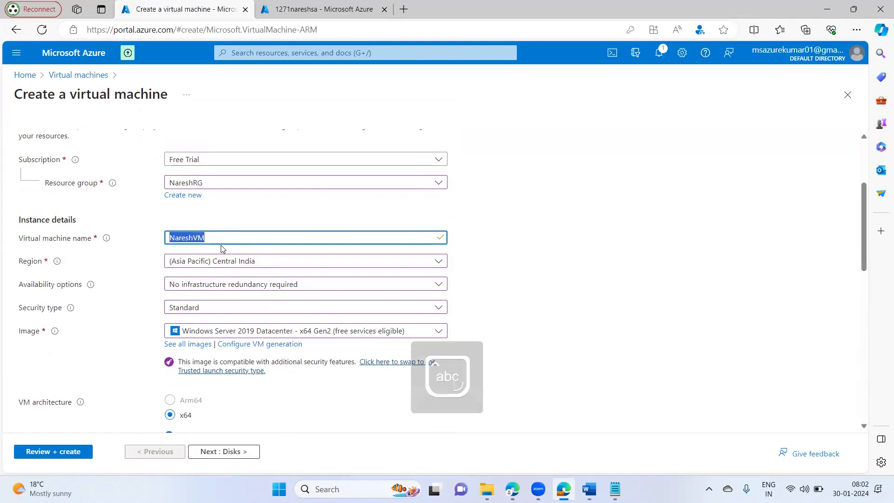
scroll(221, 245, "down", 6)
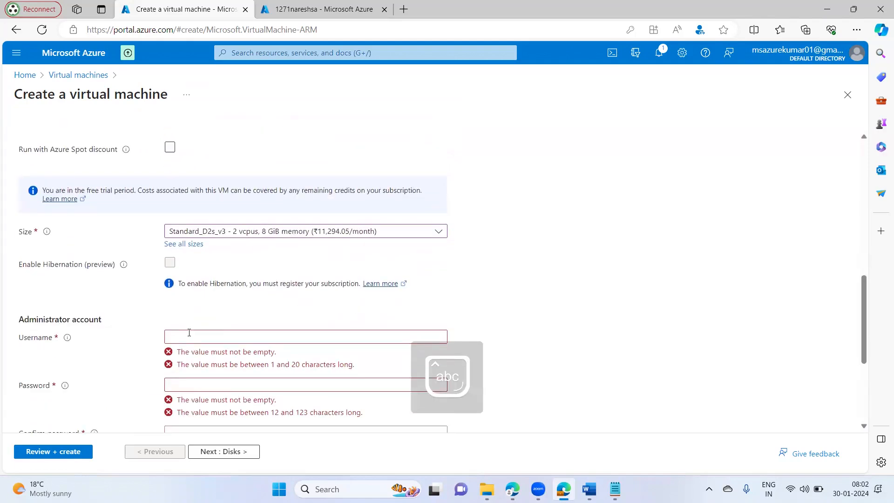
left_click(190, 332)
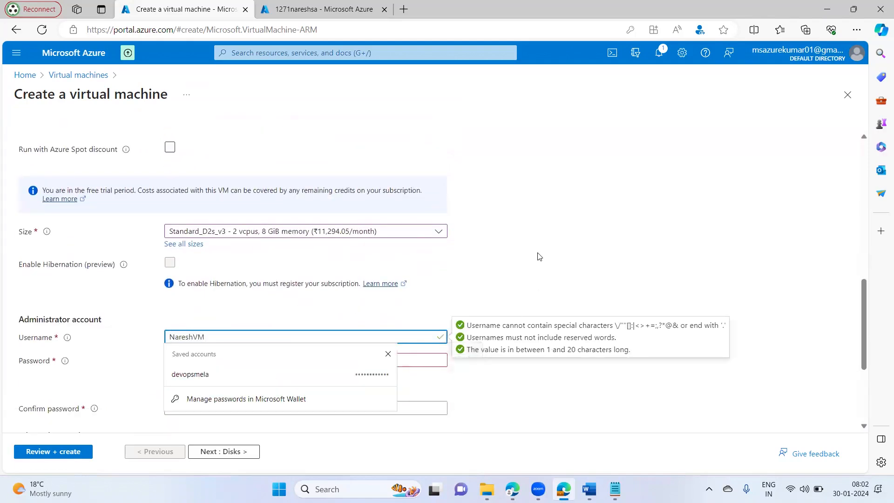
left_click(536, 255)
scroll(536, 255, "down", 3)
Step: Switch to Notepad and note the administrator username and password, separated by a slash, on a new line below the notes
left_click(608, 478)
key("Return")
key("Return")
key("ctrl+v")
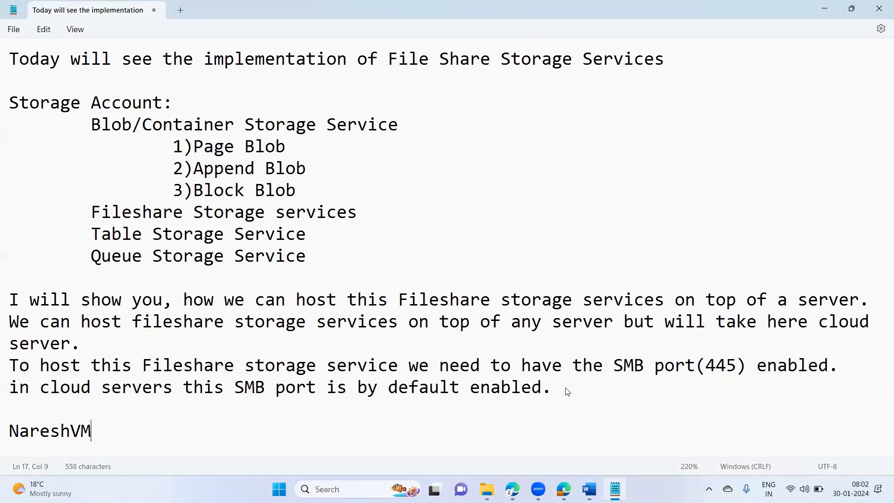
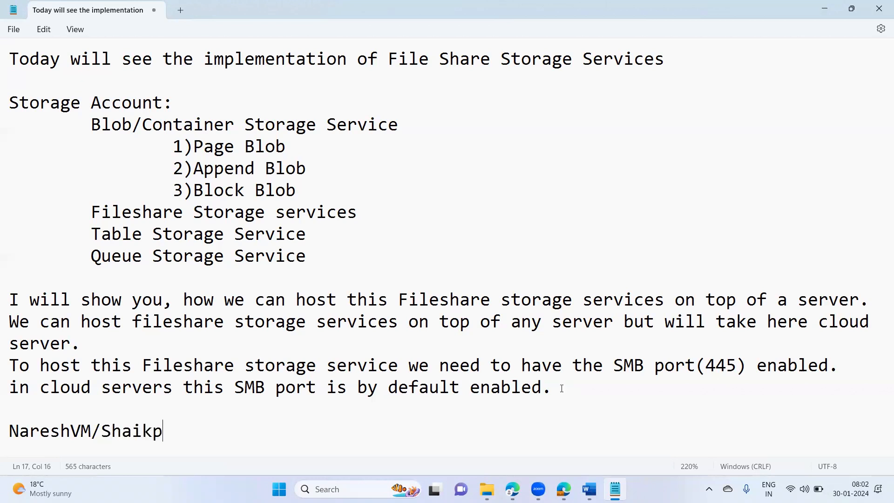
Step: Copy the password from the notes, return to the virtual machine form, and paste it into the password and confirm password fields
key("shift+Left")
key("shift+Left")
key("shift+Left")
key("shift+Left")
key("shift+Left")
key("shift+Left")
key("shift+Left")
key("shift+Left")
key("shift+Left")
key("shift+Left")
key("shift+Left")
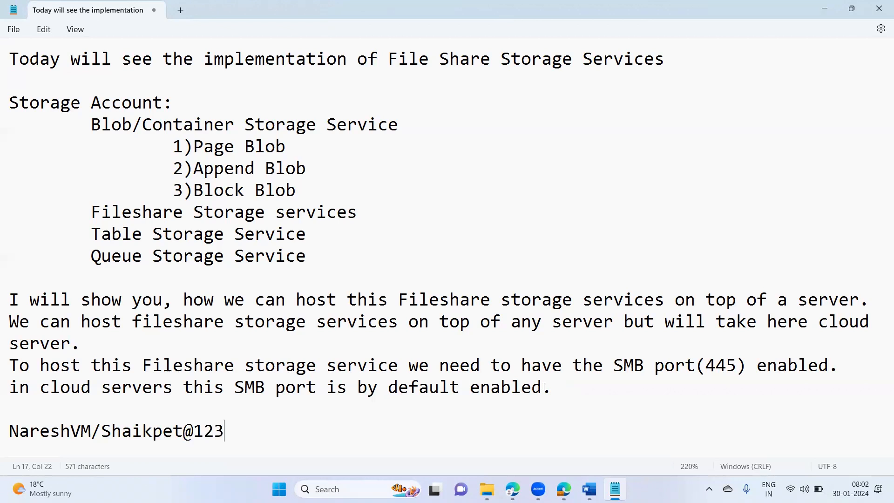
key("shift+Left")
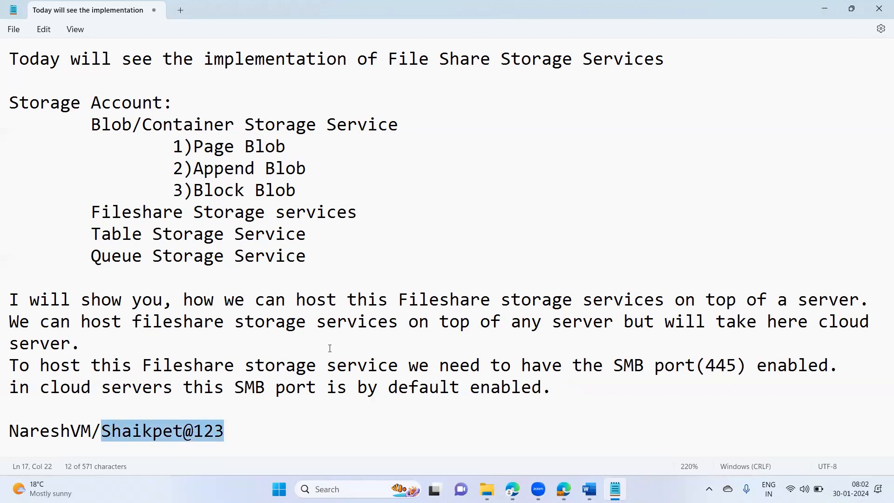
key("alt+Tab")
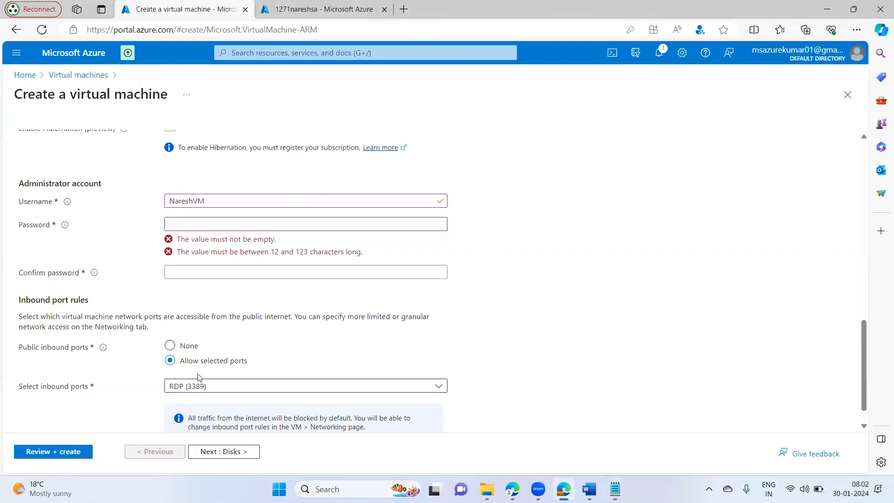
left_click(210, 224)
key("ctrl+v")
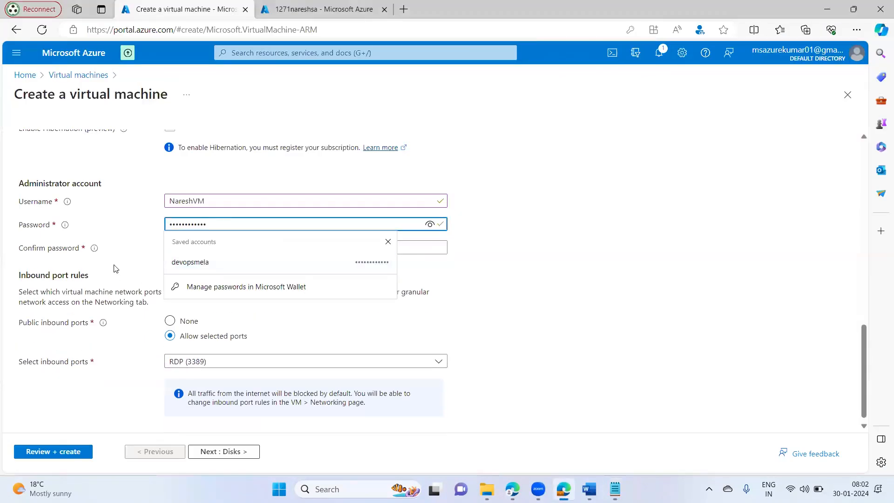
left_click(188, 246)
key("ctrl+v")
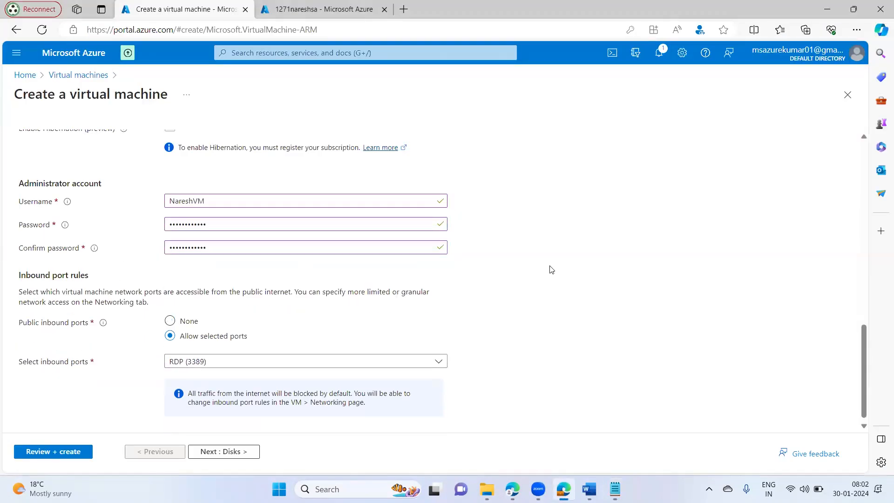
Step: Allow HTTP (80) and HTTPS (443) as inbound ports in addition to RDP (3389)
left_click(177, 358)
left_click(175, 374)
left_click(174, 393)
left_click(612, 348)
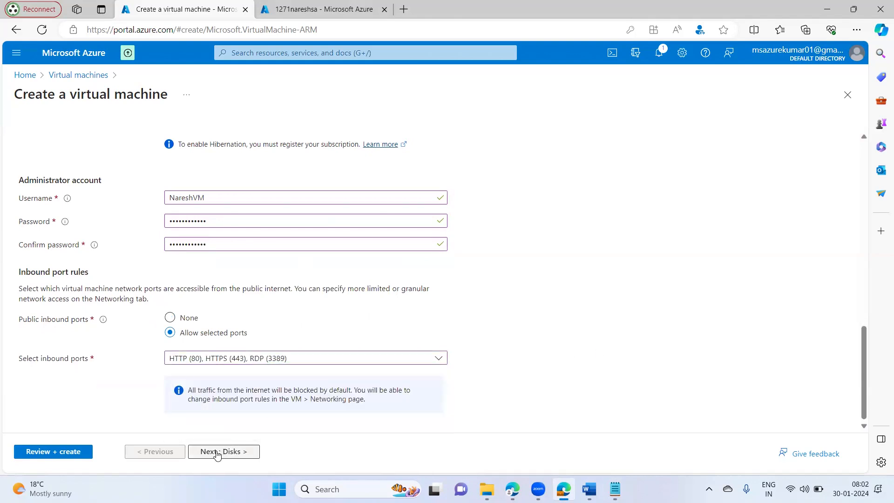
Step: Look through the virtual machine's disk, networking and management settings and dismiss the browser's offer to save the password
scroll(266, 382, "up", 3)
scroll(266, 382, "up", 10)
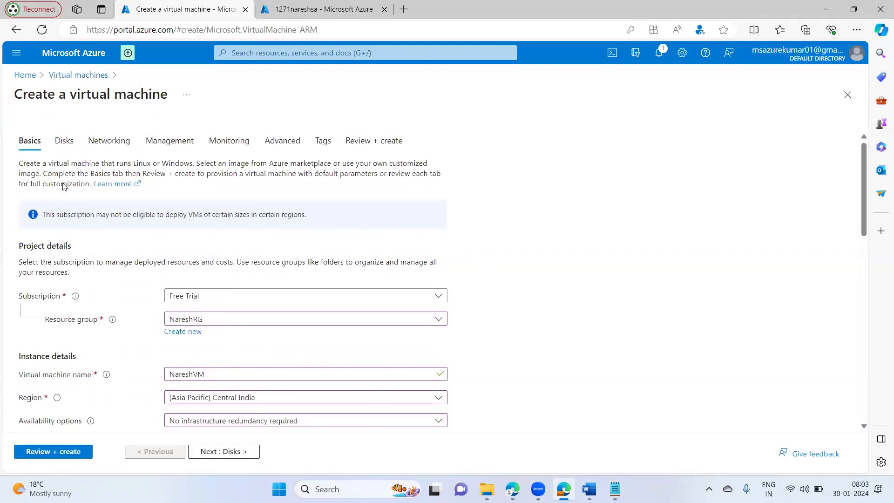
left_click(68, 142)
left_click(111, 148)
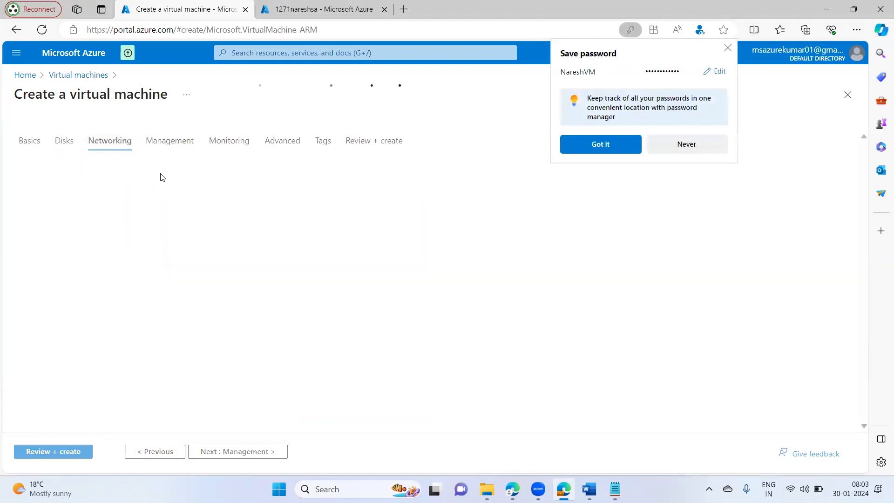
left_click(172, 148)
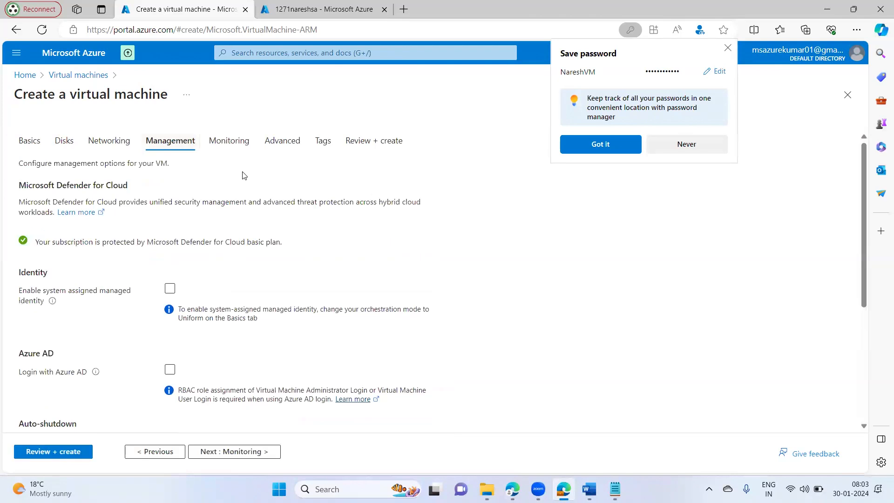
left_click(727, 48)
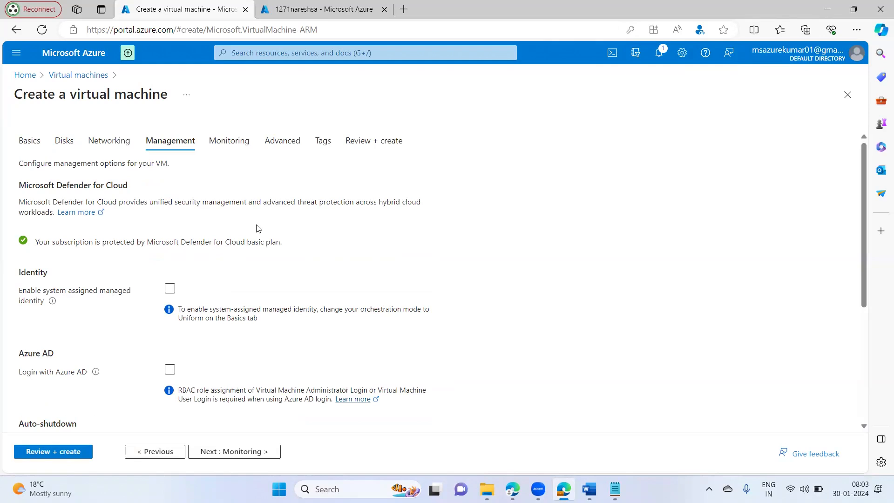
Step: Recheck the virtual machine's basic settings, from the subscription and instance details to the administrator account and inbound port rules
left_click(24, 141)
scroll(222, 303, "down", 3)
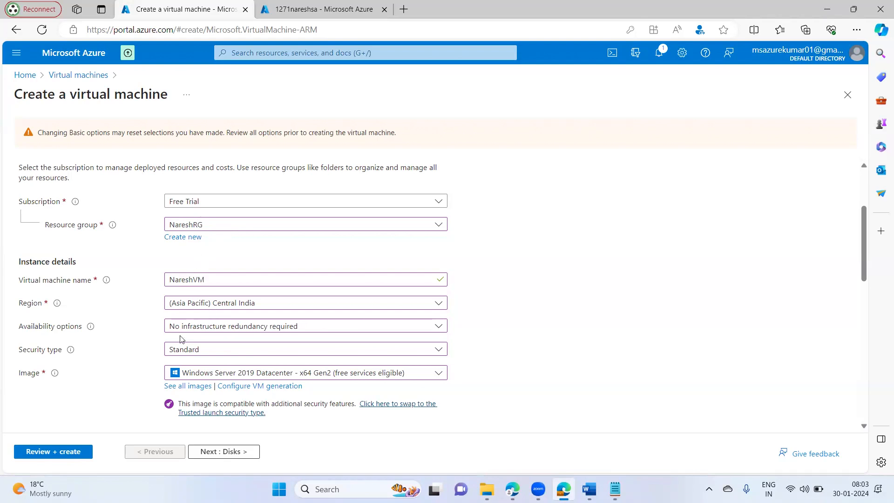
scroll(183, 361, "down", 3)
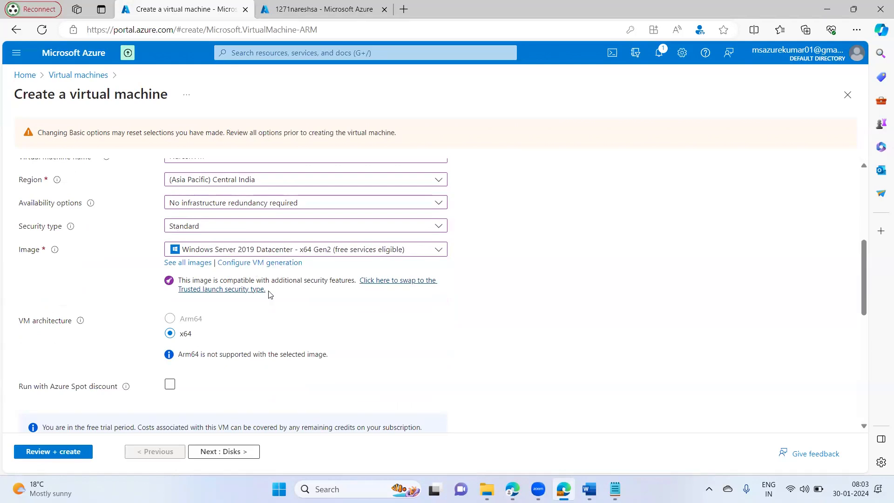
scroll(329, 397, "down", 4)
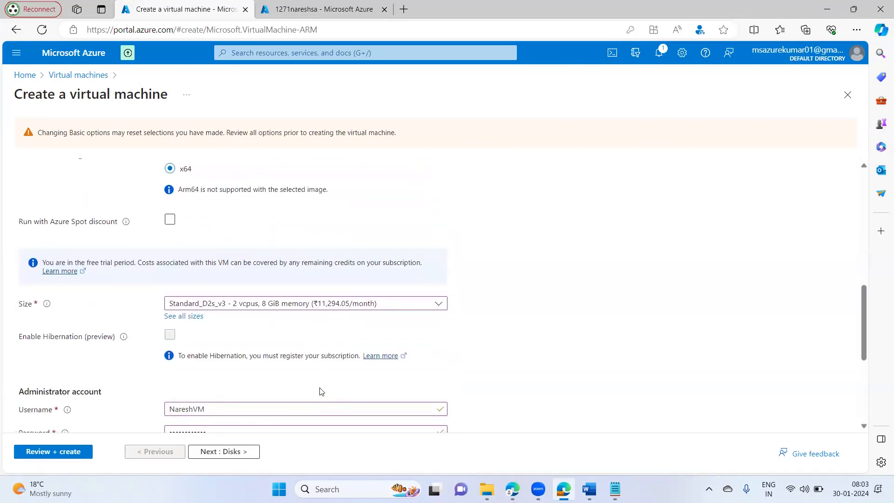
scroll(258, 364, "down", 1)
scroll(259, 368, "down", 3)
scroll(204, 307, "down", 2)
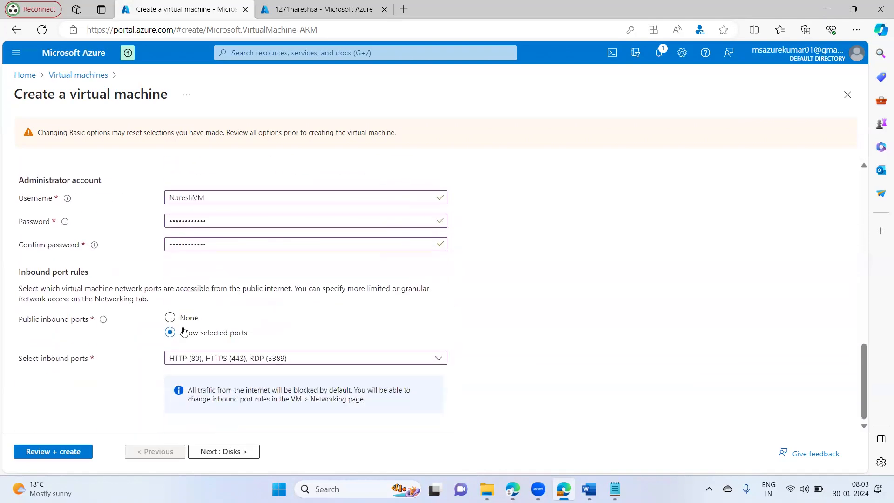
scroll(229, 387, "up", 10)
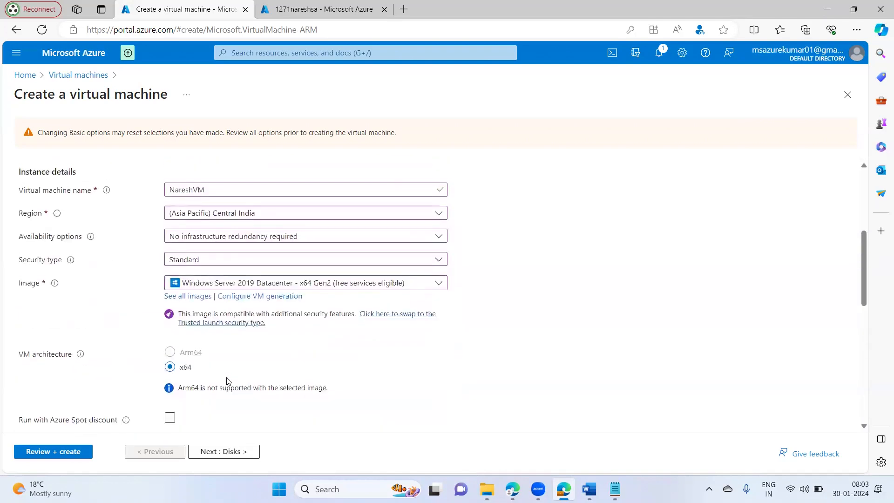
Step: Pass through the remaining settings from Disks to Tags with their defaults, validate the configuration, and create the virtual machine
left_click(65, 172)
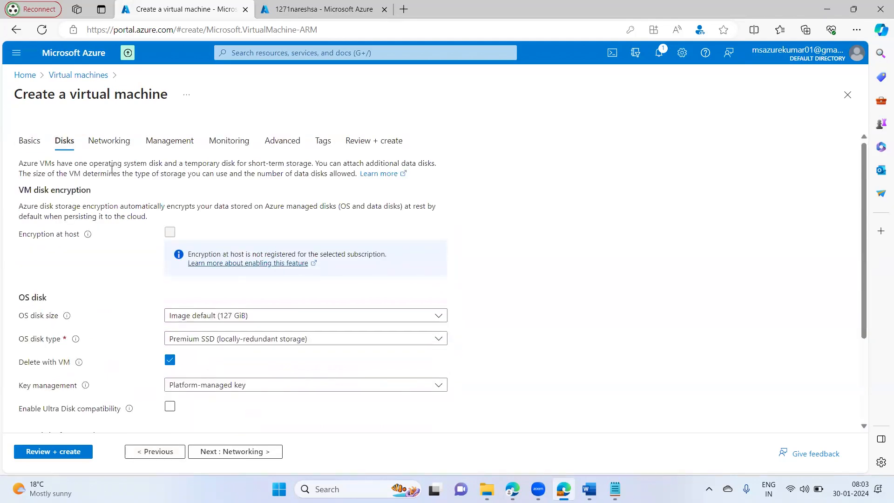
left_click(119, 147)
left_click(173, 144)
left_click(226, 143)
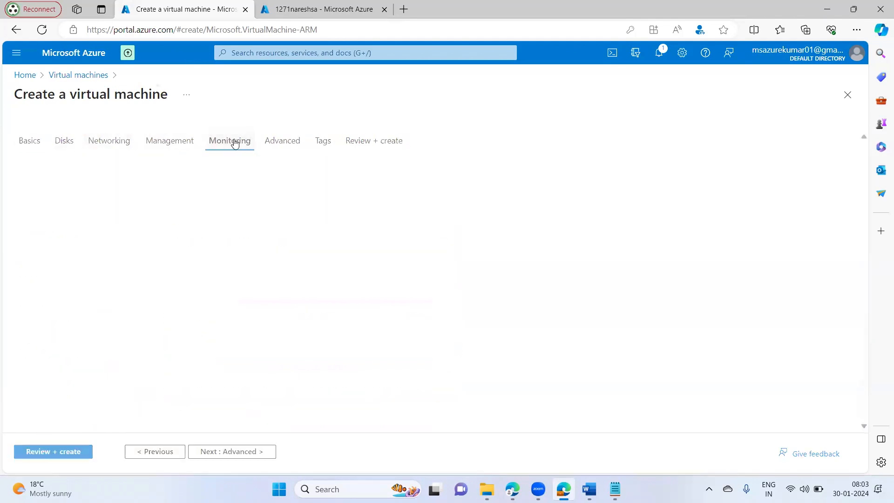
left_click(283, 143)
left_click(323, 142)
left_click(353, 142)
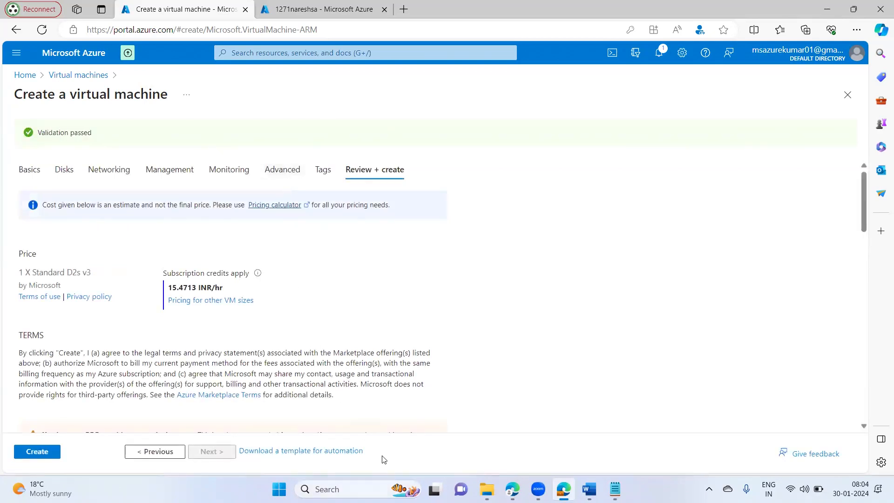
left_click(29, 457)
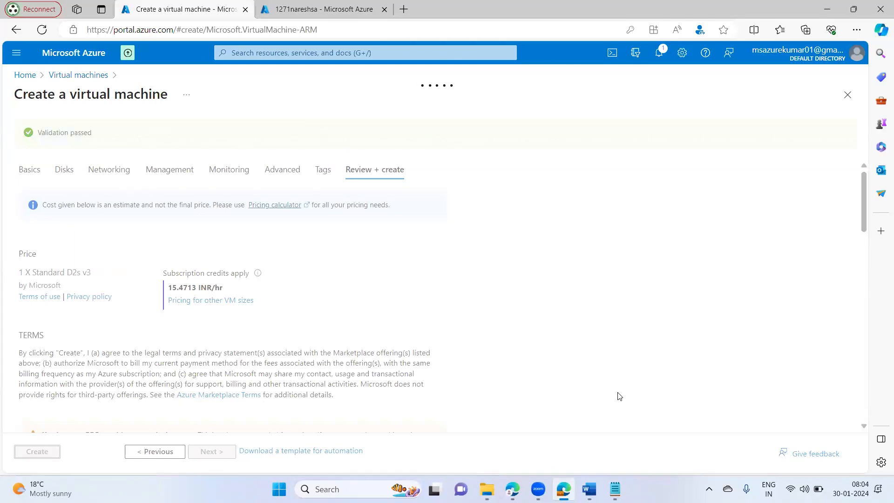
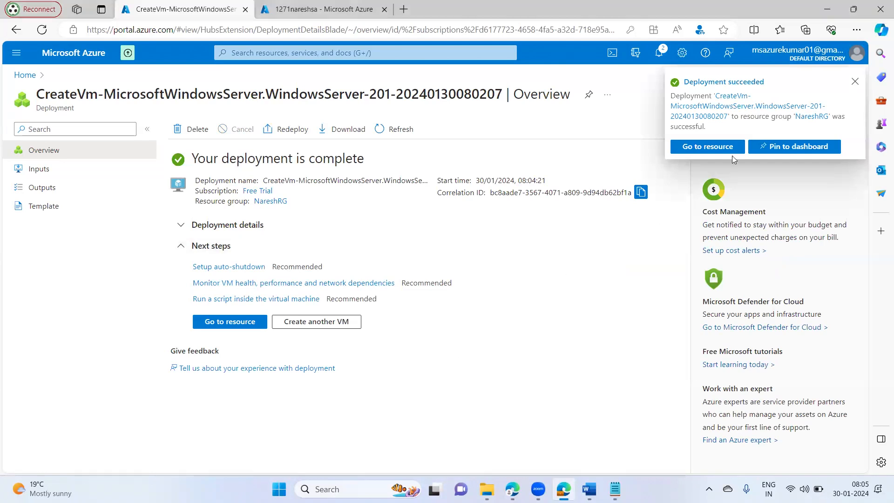
Step: Open the newly deployed virtual machine's connection options, download its native RDP file, and keep the file
left_click(855, 81)
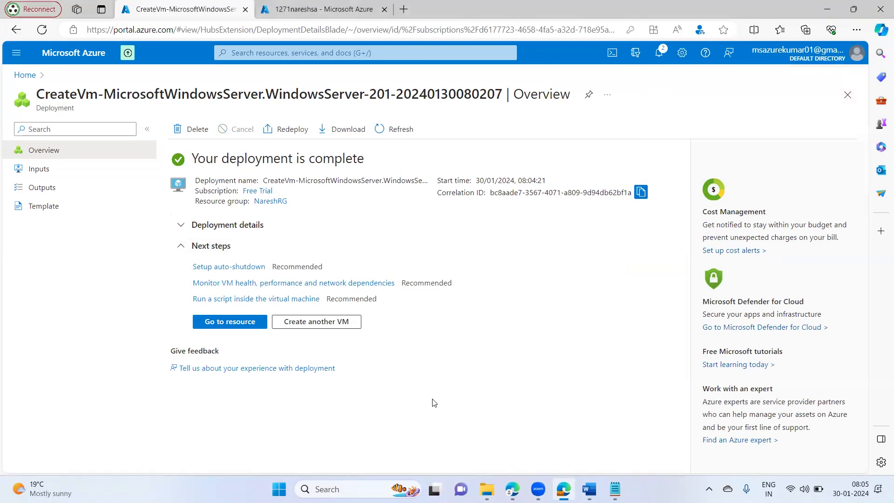
left_click(234, 326)
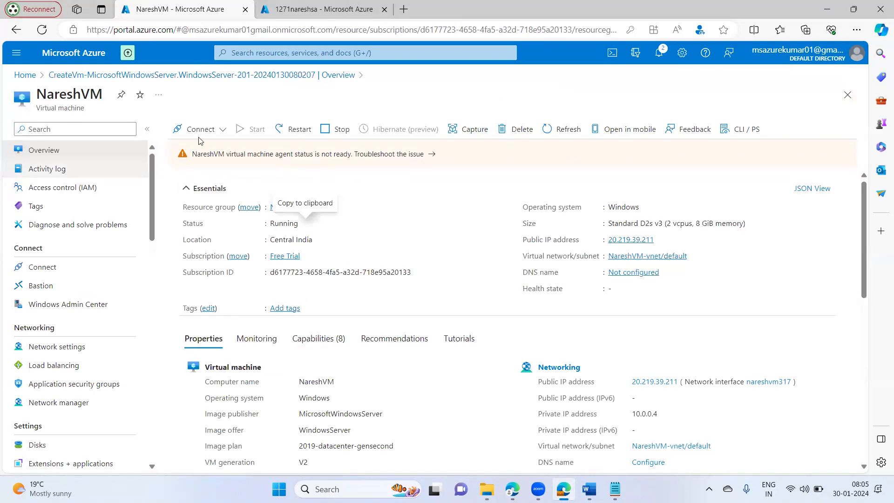
left_click(221, 130)
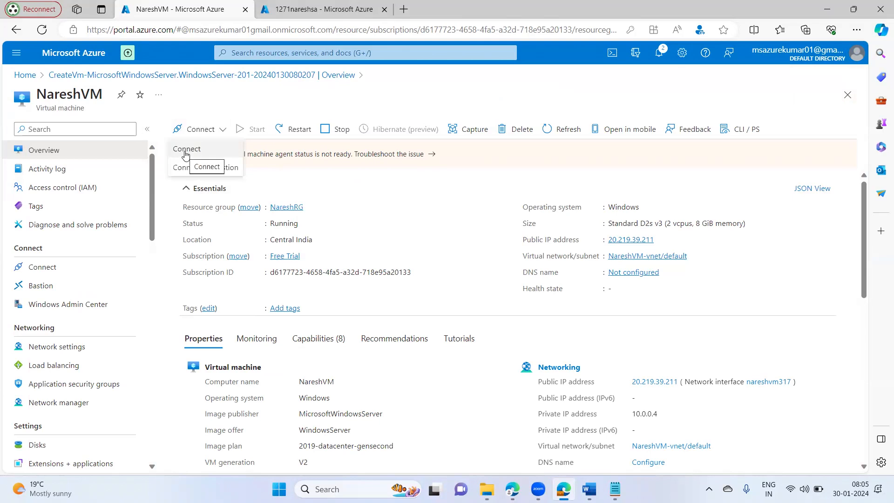
left_click(187, 153)
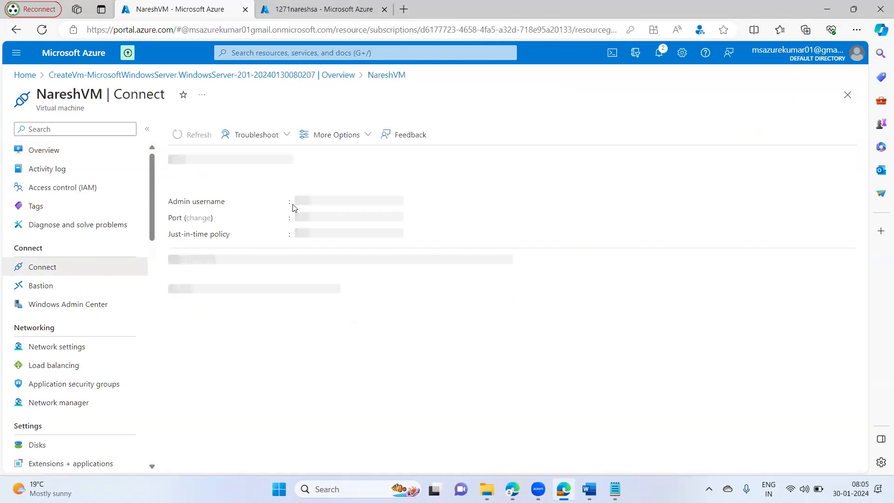
left_click(281, 415)
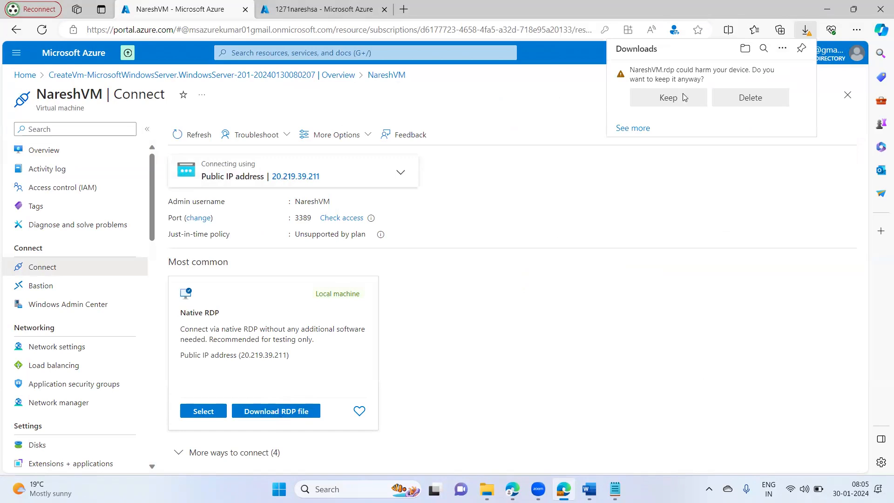
left_click(683, 96)
Step: Connect to the virtual machine with the downloaded RDP file, pasting the administrator password from the Notepad notes and accepting the untrusted certificate
left_click(636, 79)
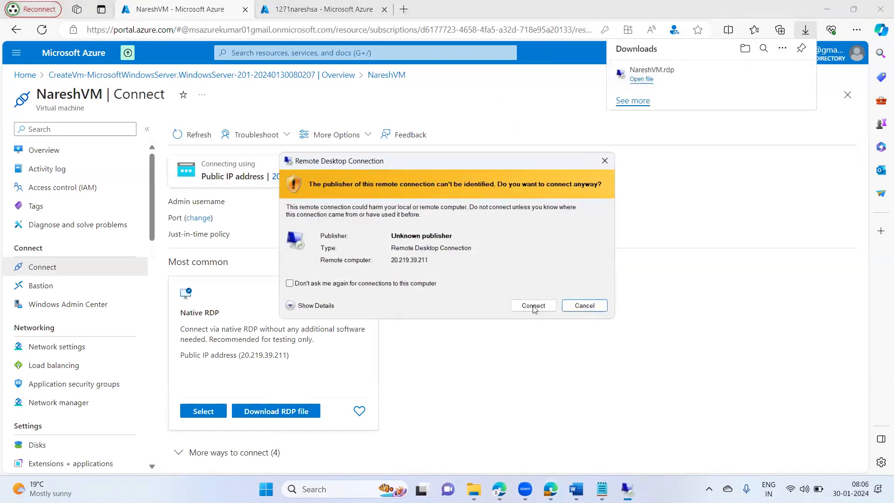
left_click(533, 306)
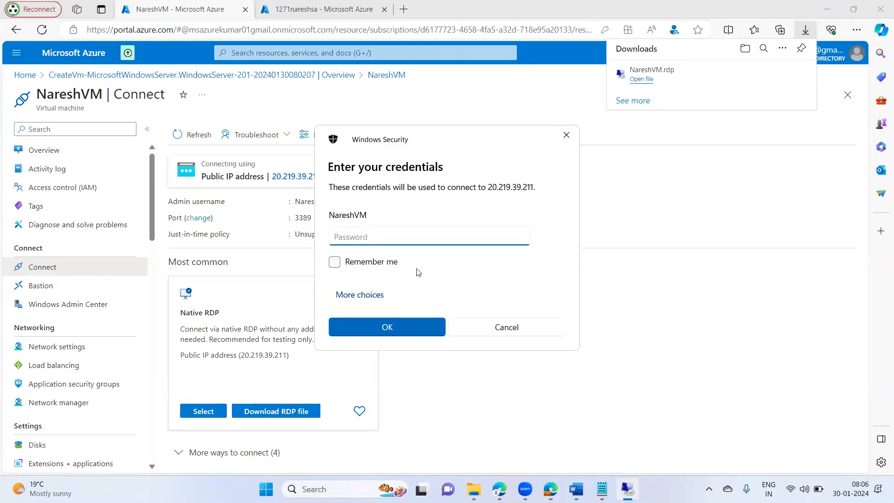
left_click(602, 489)
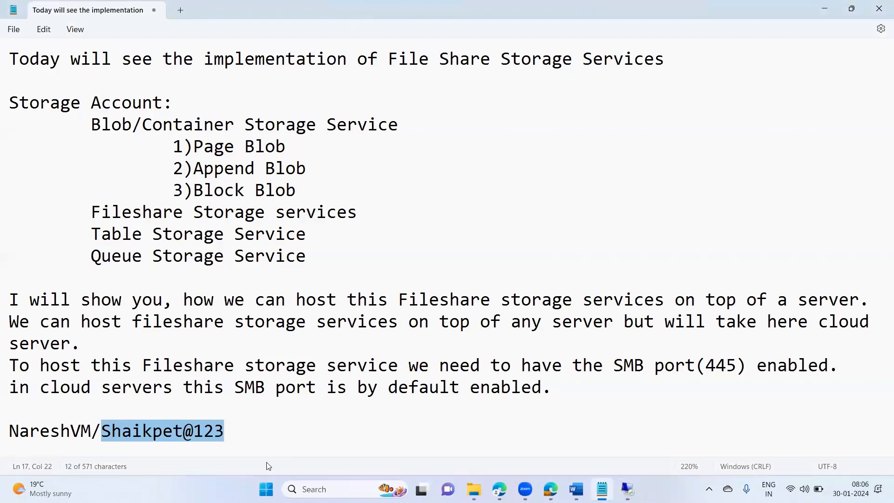
left_click(169, 443)
left_click_drag(102, 431, 223, 431)
key("alt+Tab")
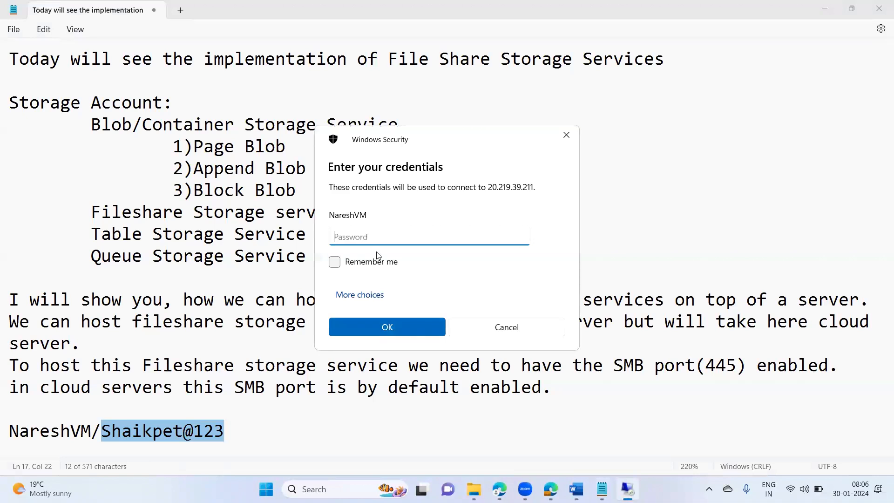
left_click(834, 9)
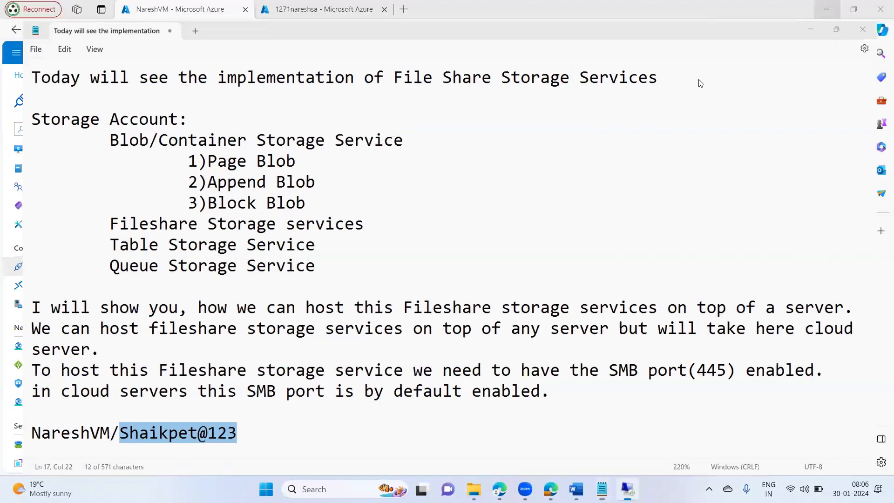
key("ctrl+v")
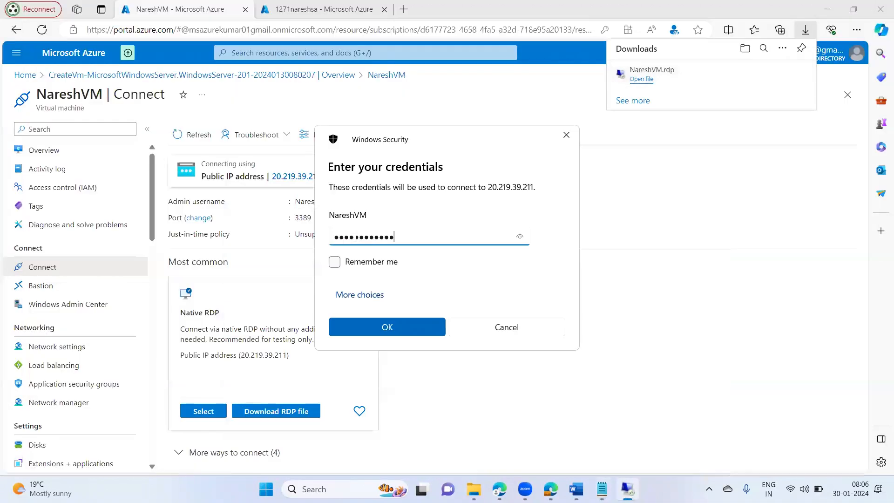
left_click(383, 329)
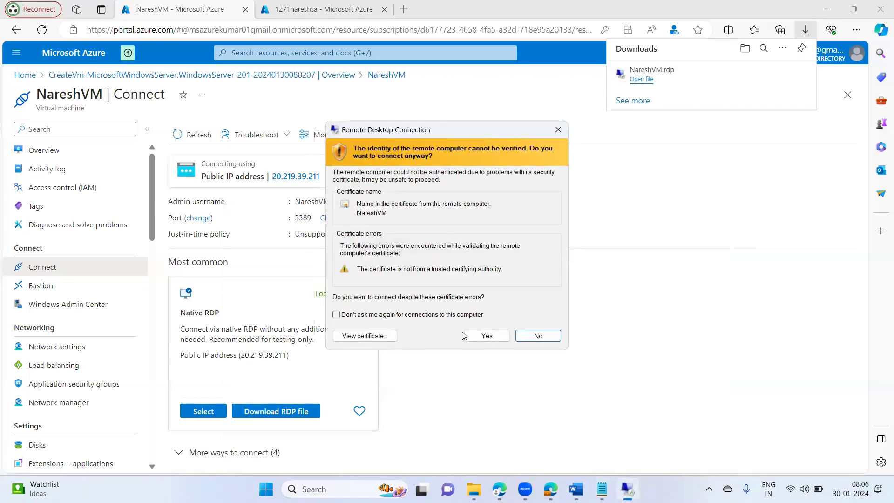
left_click(487, 336)
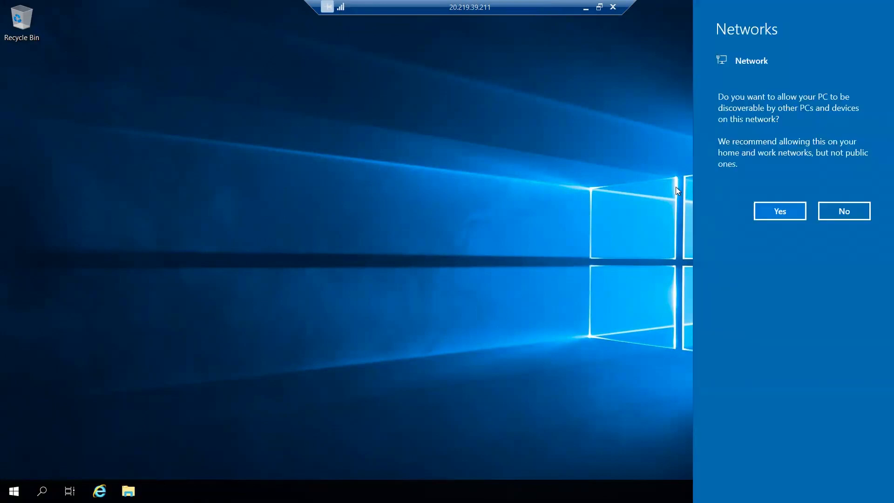
Step: Allow the virtual machine to be discoverable on its network and view its drives under This PC in File Explorer
left_click(794, 210)
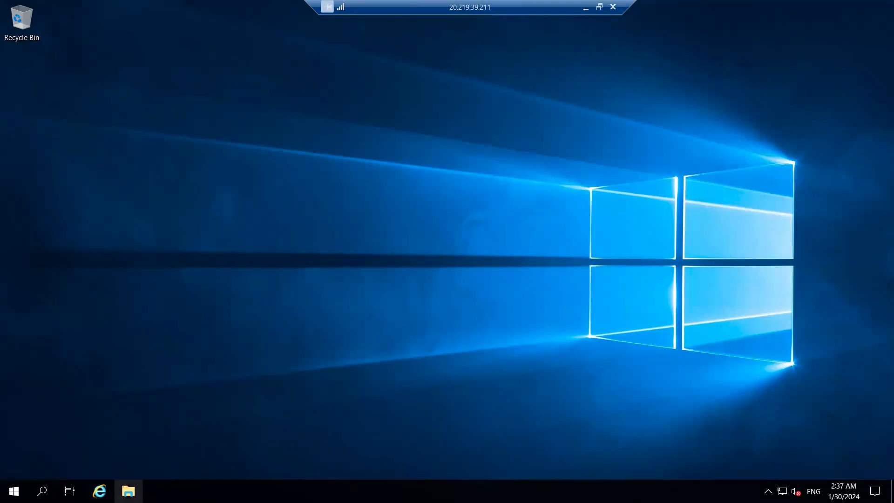
left_click(129, 491)
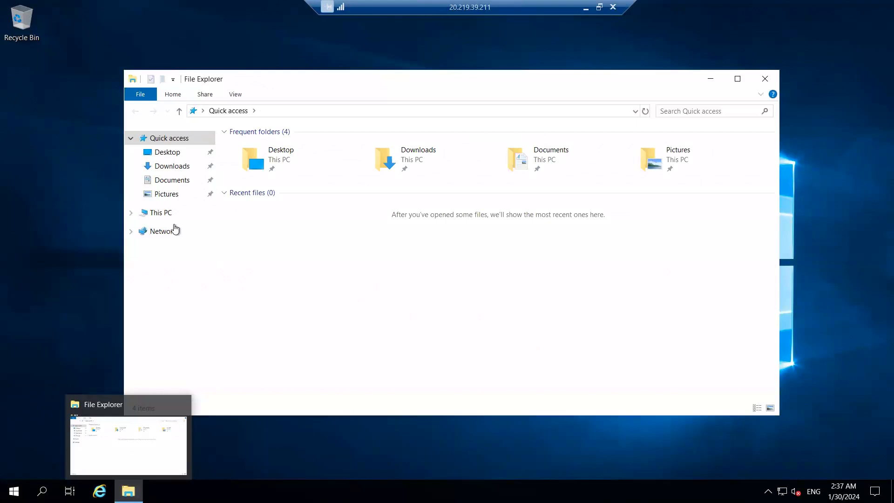
left_click(173, 215)
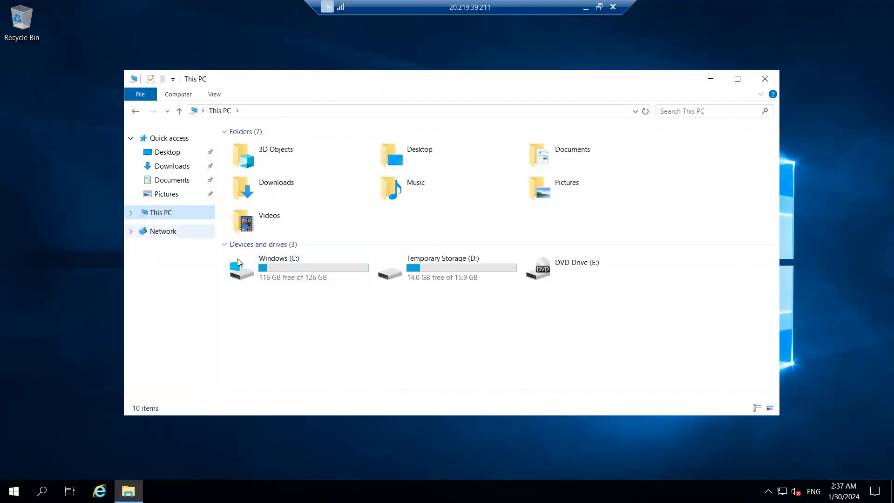
left_click(370, 322)
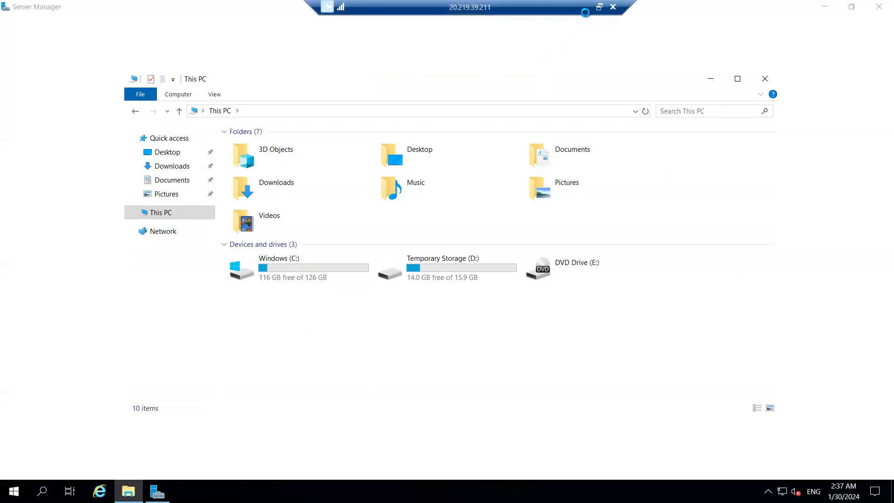
Step: Switch to the Azure portal, list the file shares of storage account 1271nareshsa, and recheck the virtual machine's drives
left_click(586, 11)
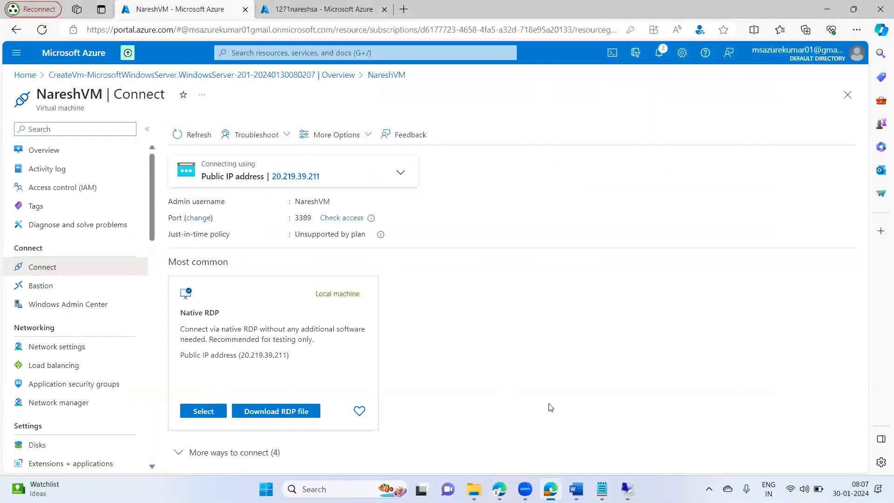
left_click(34, 74)
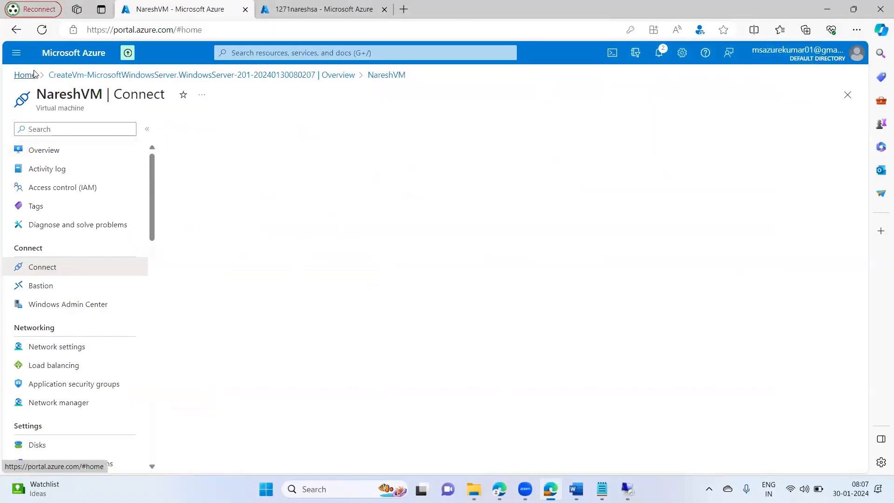
left_click(267, 125)
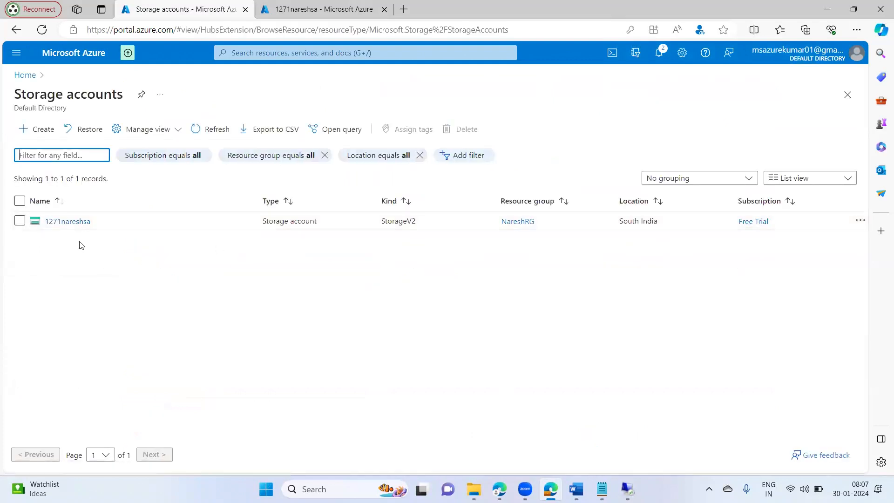
left_click(67, 221)
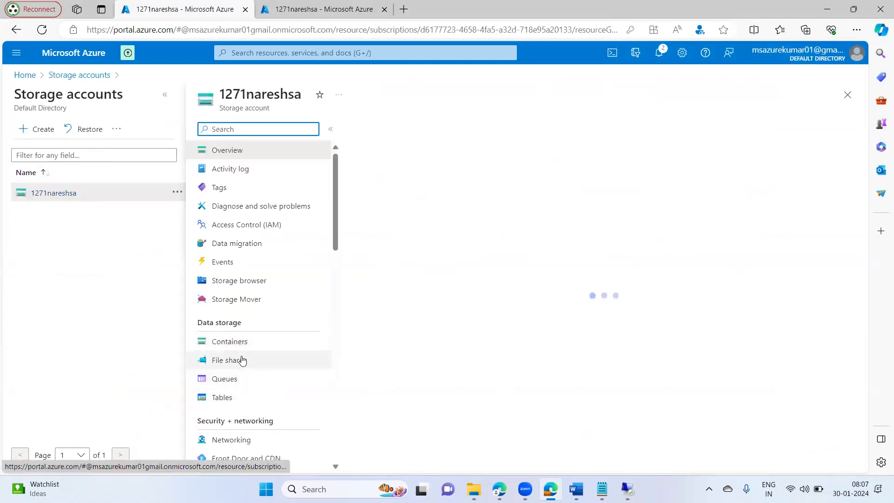
left_click(243, 361)
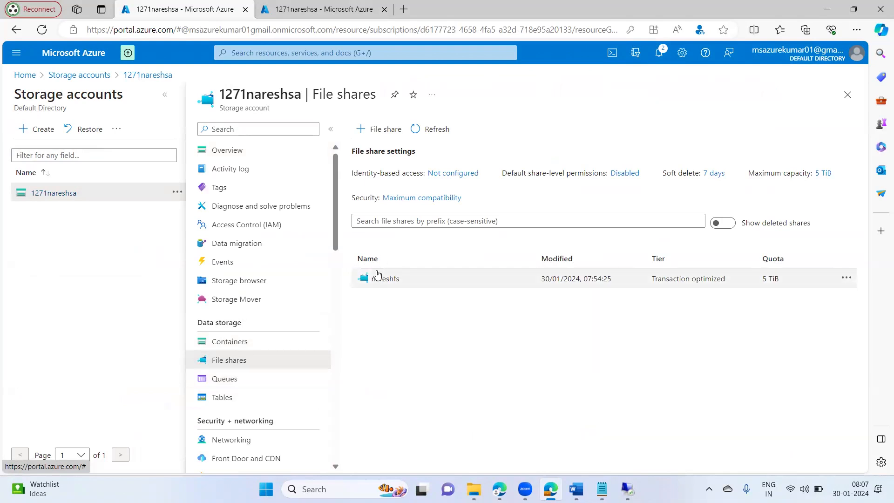
left_click(628, 489)
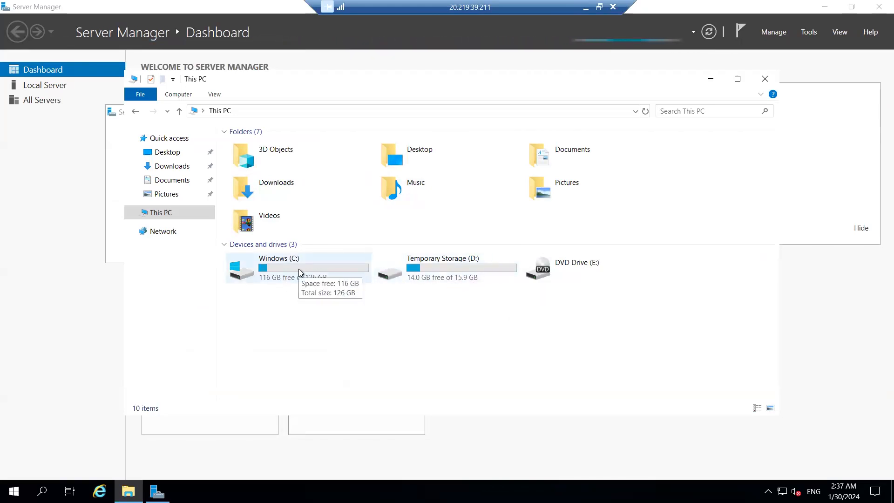
left_click(585, 7)
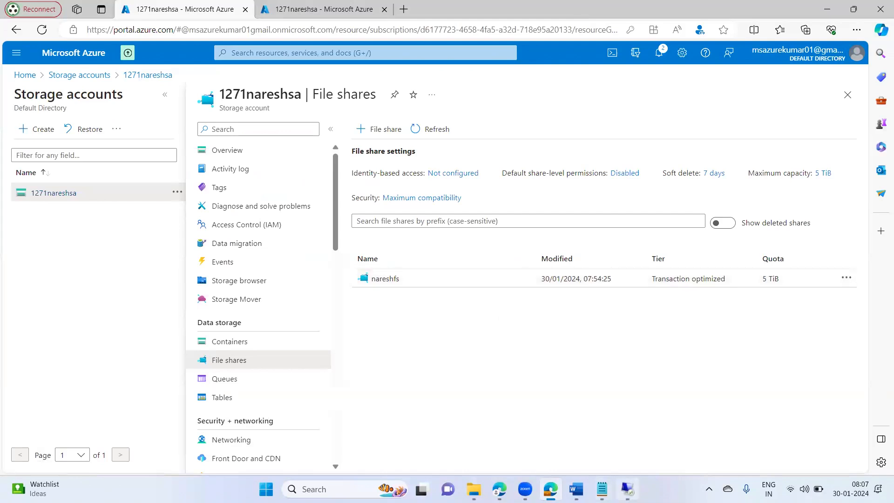
Step: Return to the remote desktop session, dismiss the Windows Admin Center message, and minimize File Explorer and Server Manager
left_click(627, 489)
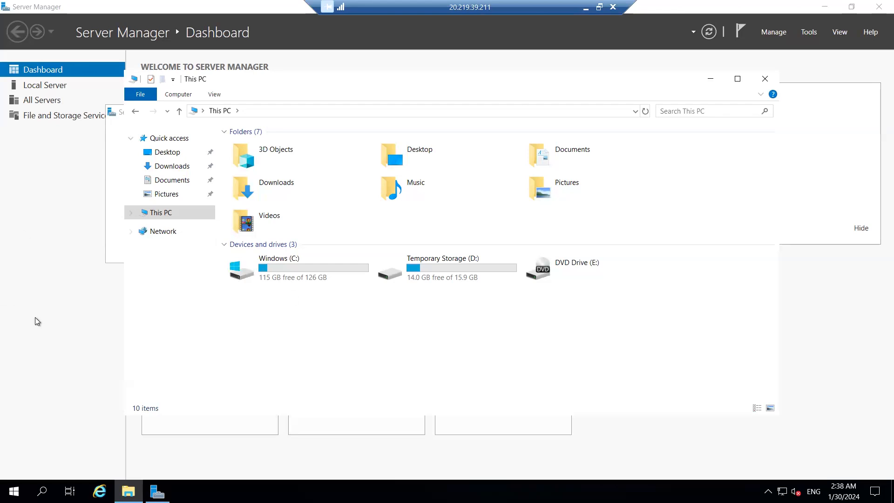
left_click(716, 83)
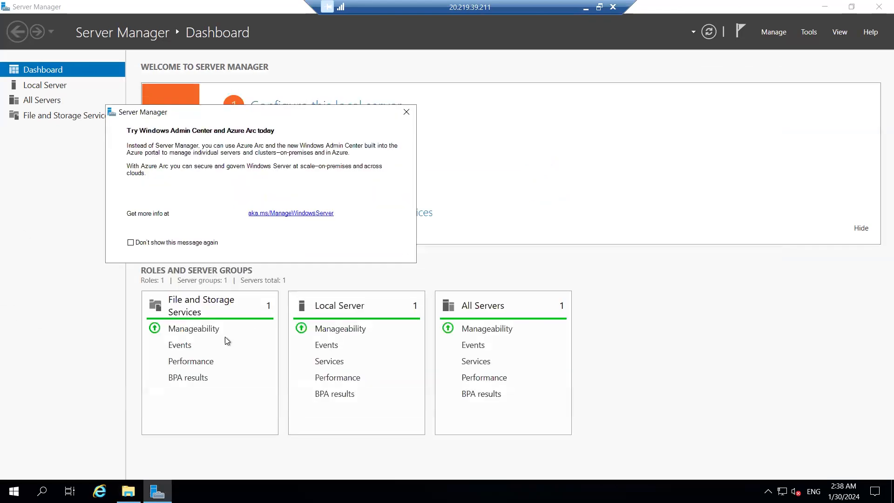
left_click(406, 112)
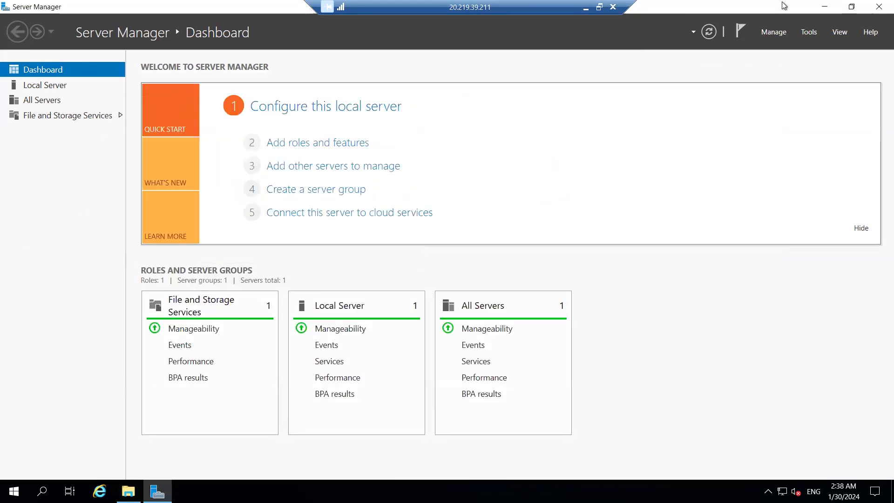
left_click(825, 6)
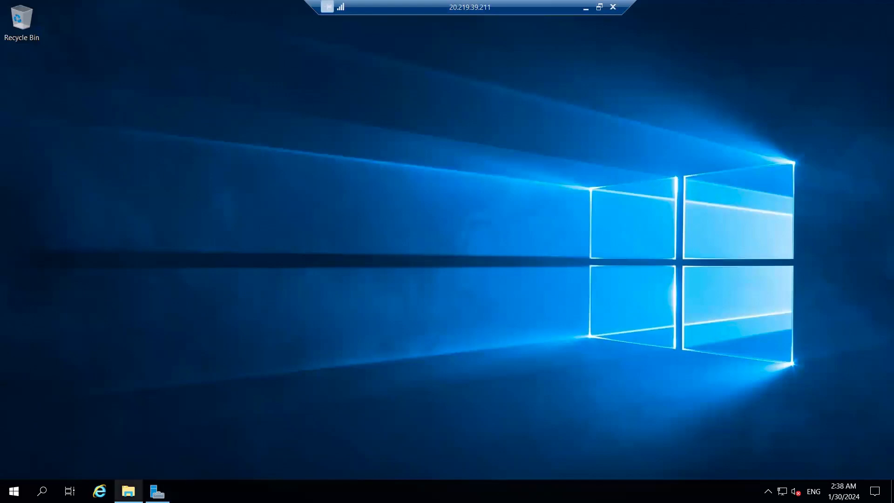
Step: Start mapping a network drive from the Network location in the virtual machine's File Explorer
left_click(128, 492)
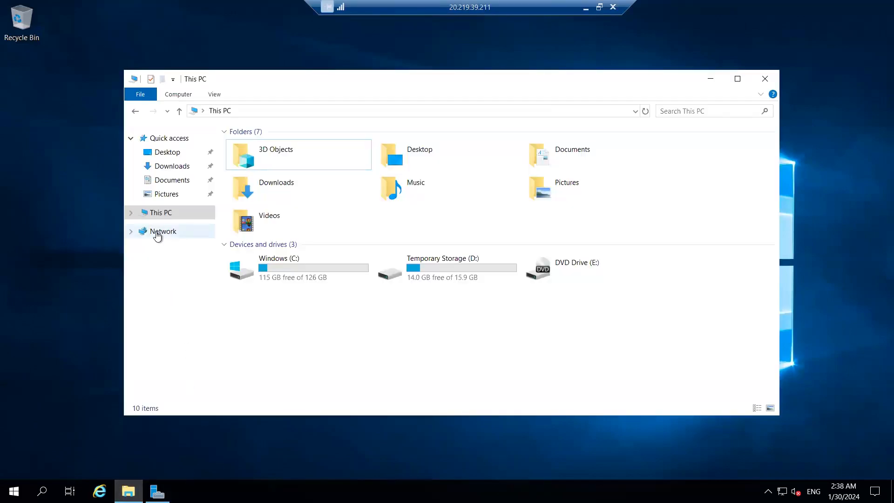
right_click(163, 235)
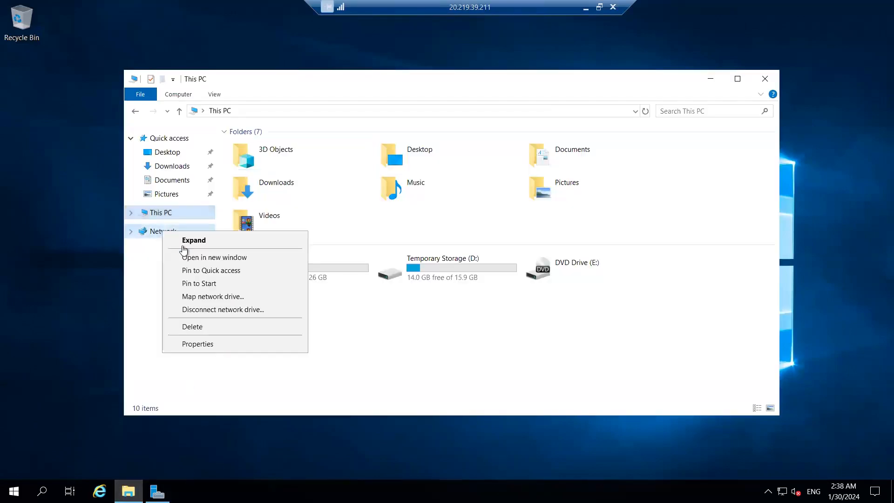
left_click(212, 296)
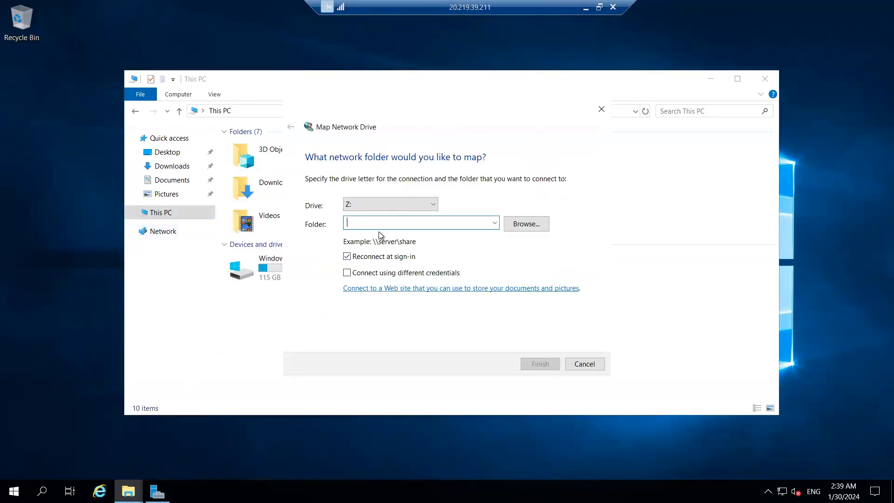
Step: Switch back to the Azure portal and open the Windows connection settings of the nareshfs file share
left_click(585, 7)
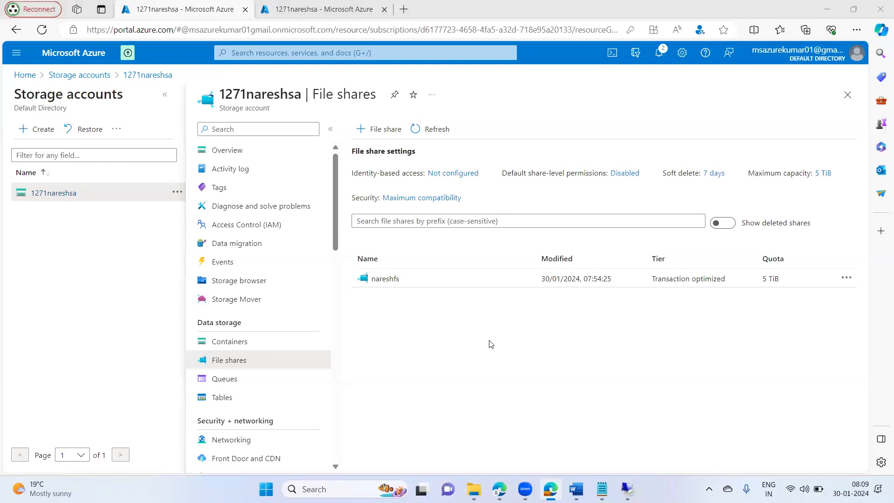
left_click(461, 357)
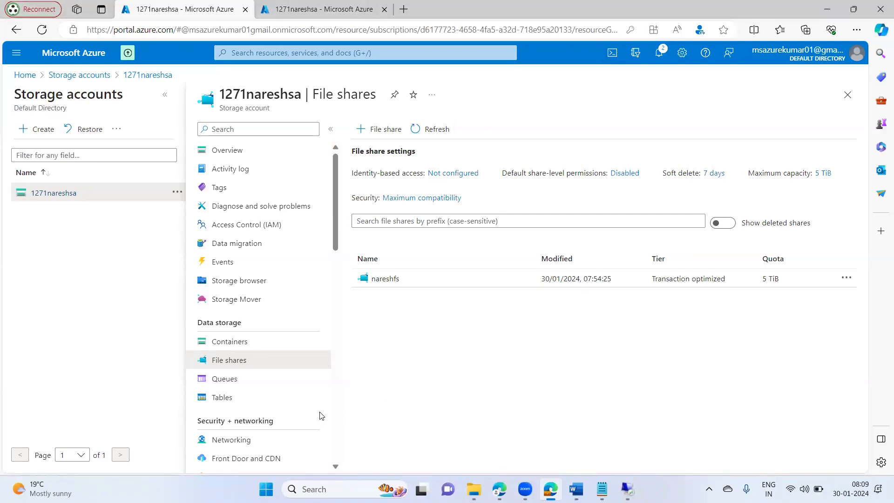
left_click(394, 279)
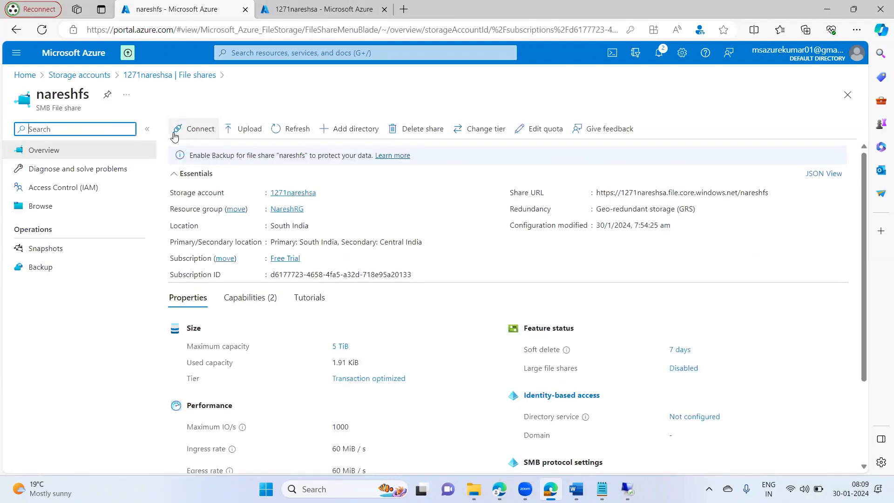
left_click(195, 132)
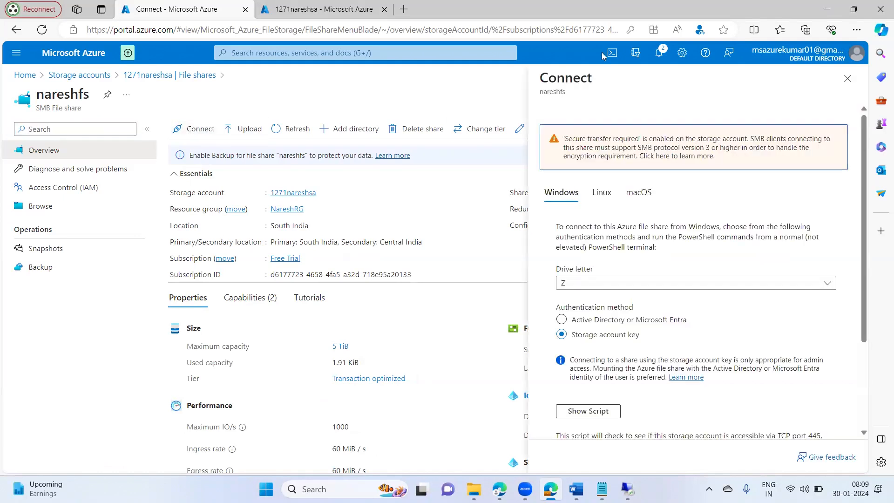
Step: Review the Windows, Linux and macOS connection settings of the nareshfs file share
left_click(553, 199)
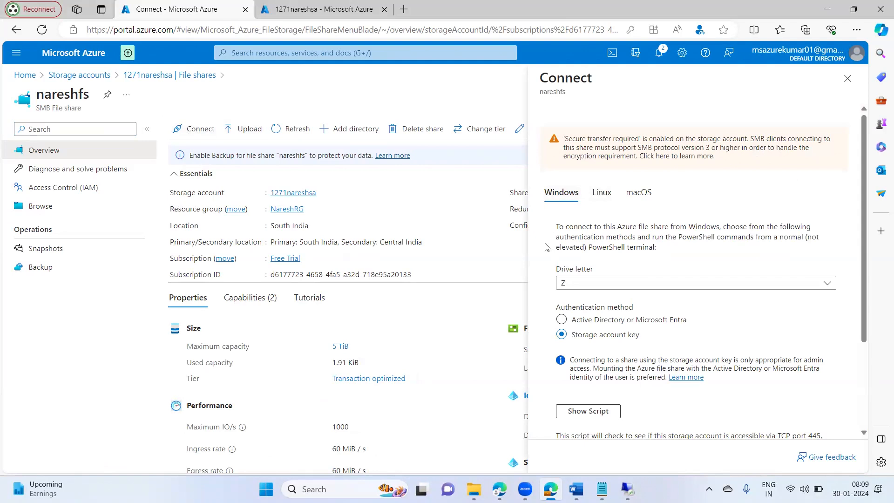
left_click(607, 196)
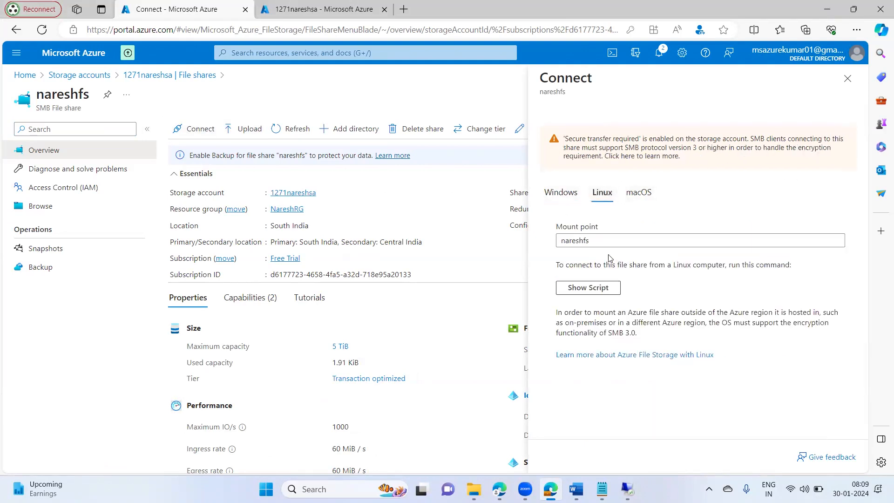
left_click(638, 198)
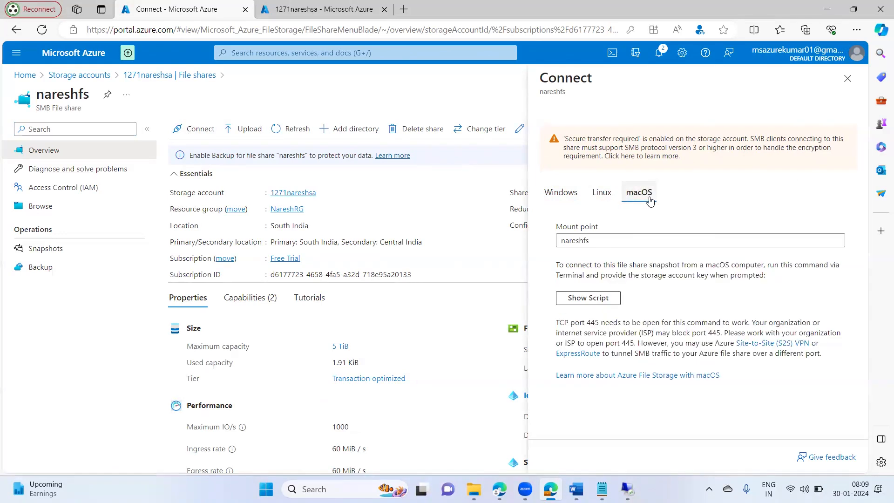
Step: Switch to the remote desktop session and check the Map Network Drive dialog and the This PC window
left_click(636, 487)
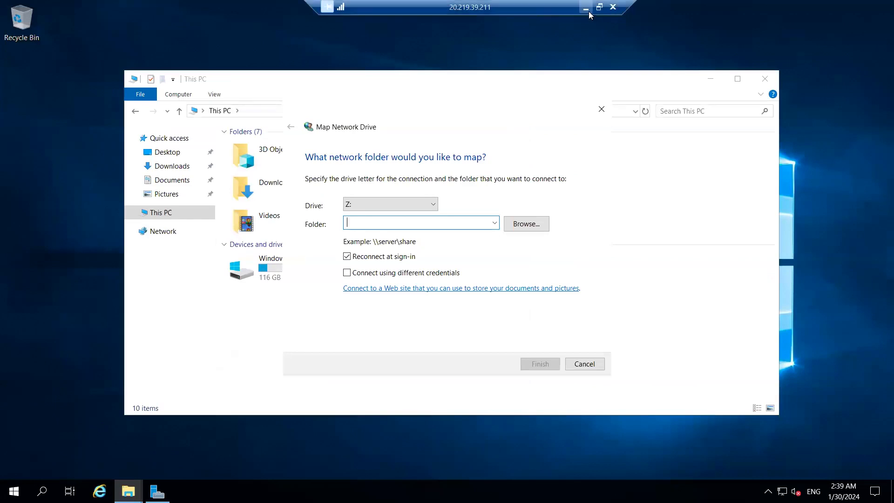
left_click(713, 79)
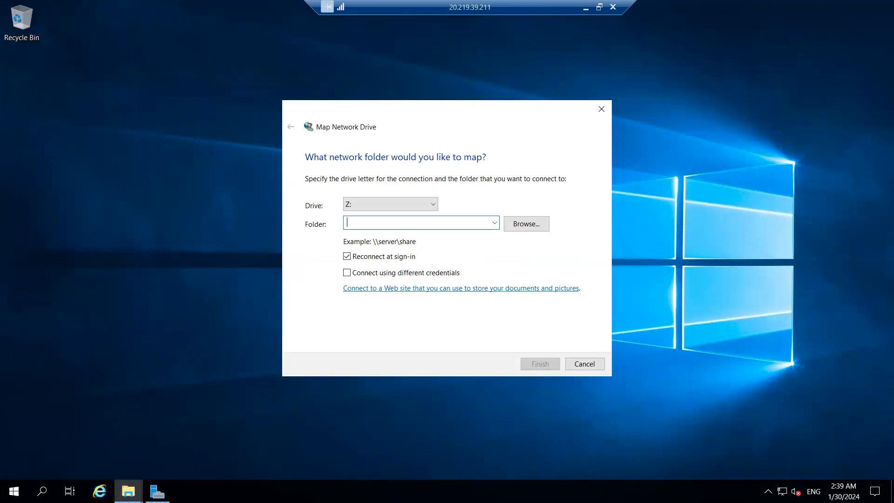
left_click(128, 491)
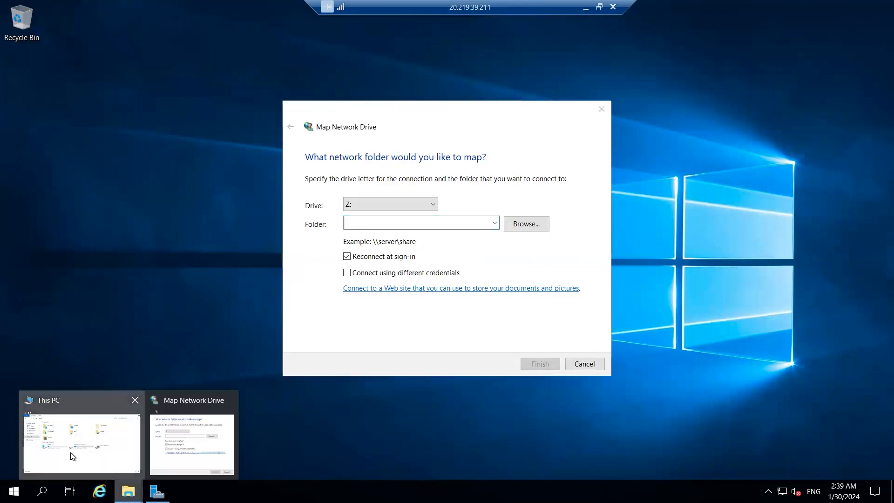
left_click(72, 456)
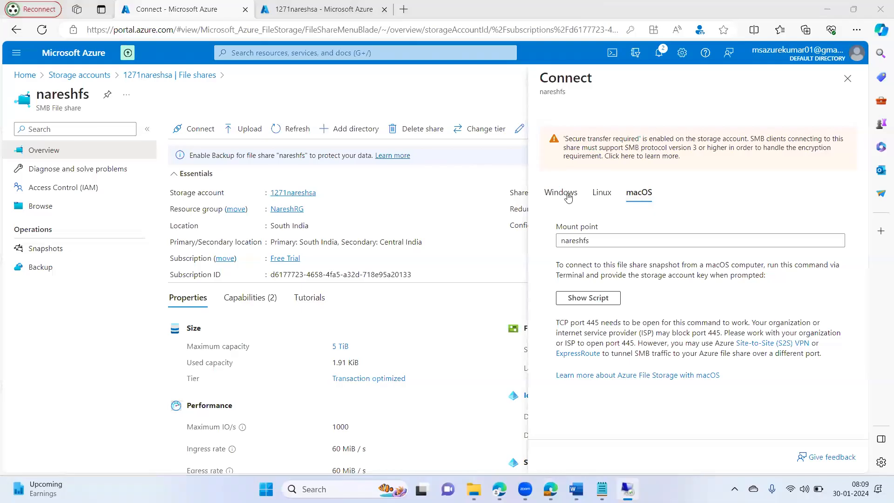
Step: Return to the Windows connection settings of the file share in the Azure portal and choose drive letter Z
left_click(569, 197)
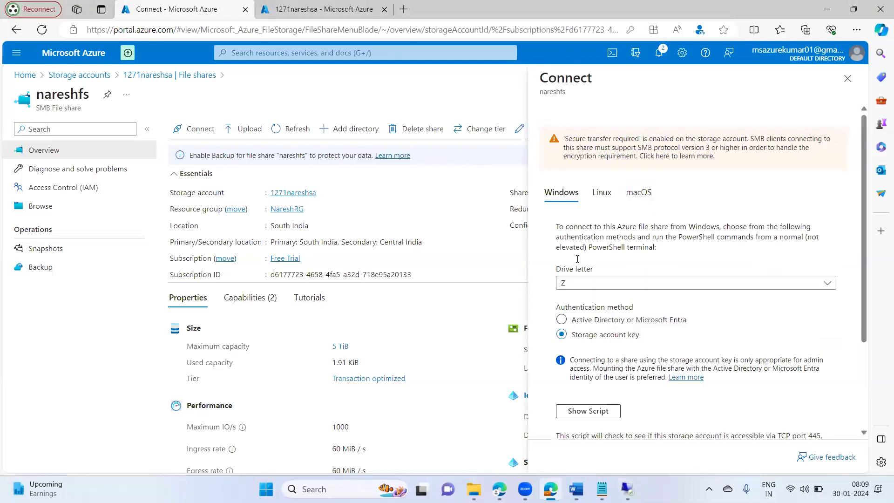
left_click(590, 283)
scroll(606, 236, "up", 3)
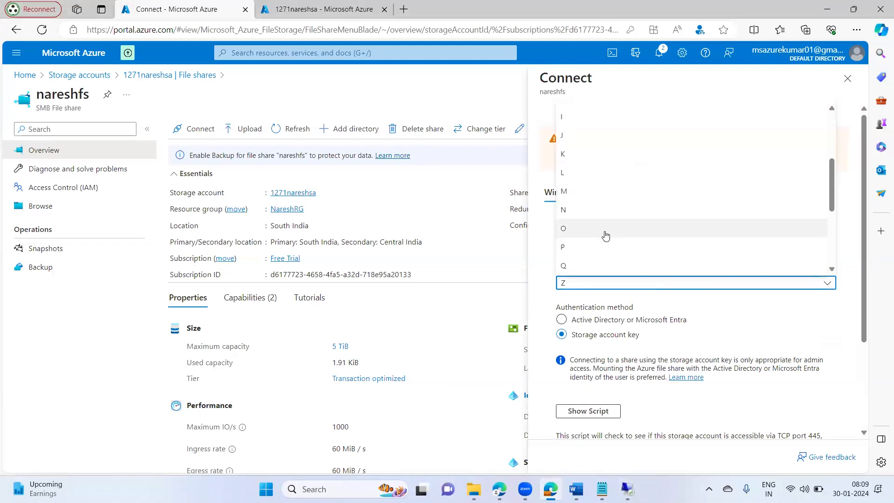
scroll(605, 236, "down", 3)
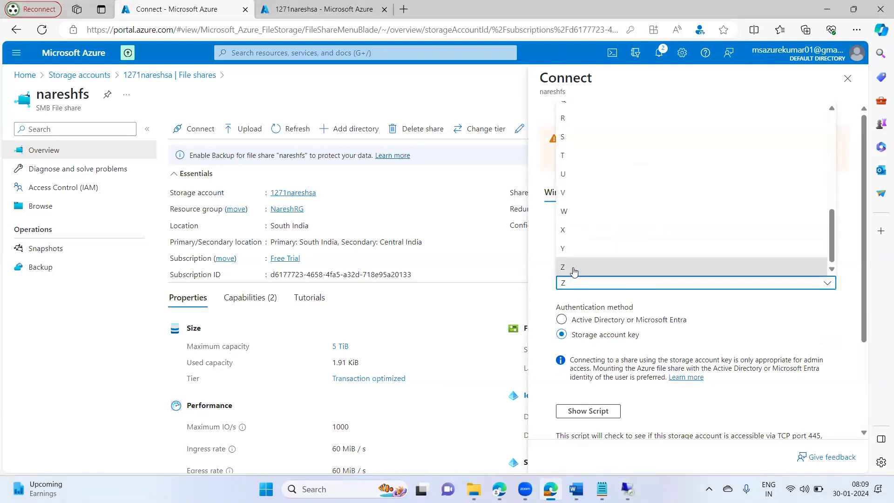
left_click(574, 270)
Step: Show the Windows connection script for the nareshfs file share and copy it to the clipboard
scroll(699, 329, "down", 3)
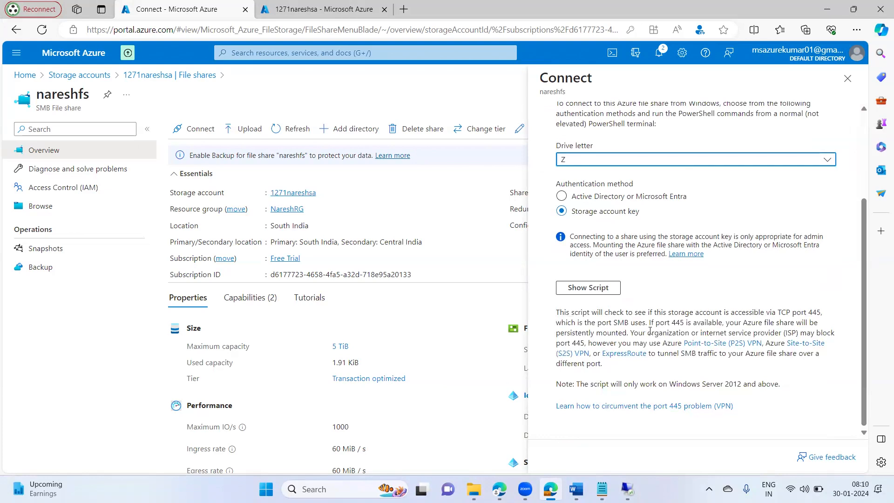
left_click(604, 291)
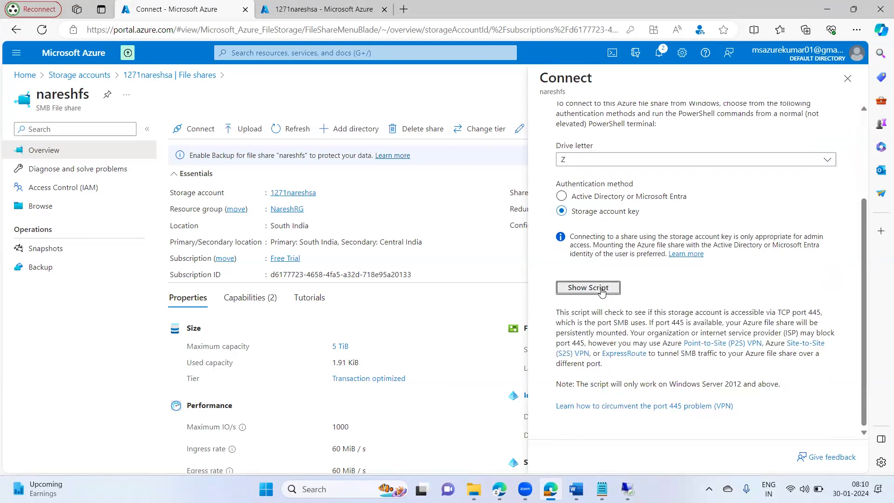
scroll(656, 294, "down", 2)
scroll(656, 294, "down", 2)
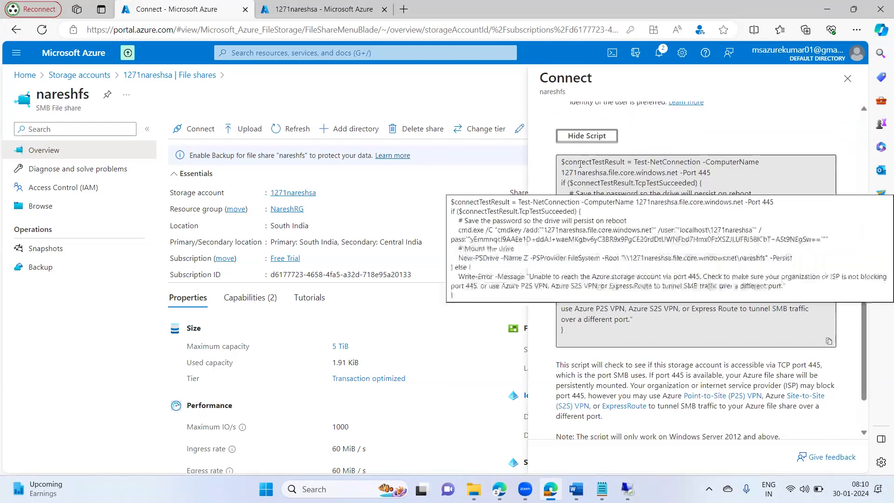
left_click(829, 343)
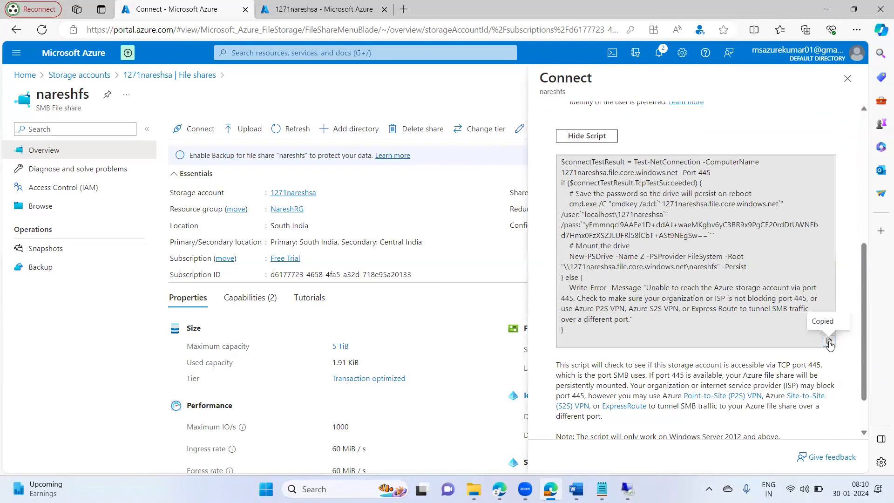
Step: Switch to Notepad, maximize it, and paste the connection script with the storage account key into a new tab, shrinking the text to 140%
key("alt+Tab")
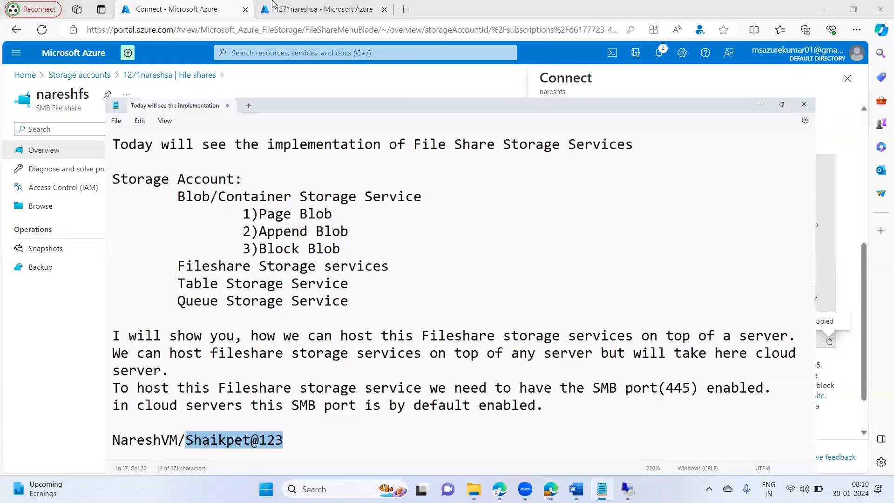
key("super+Up")
key("ctrl+n")
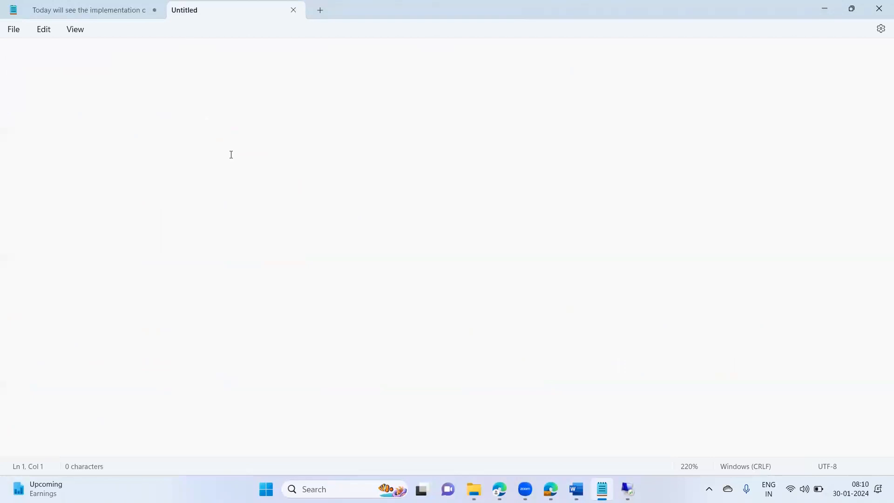
key("ctrl+v")
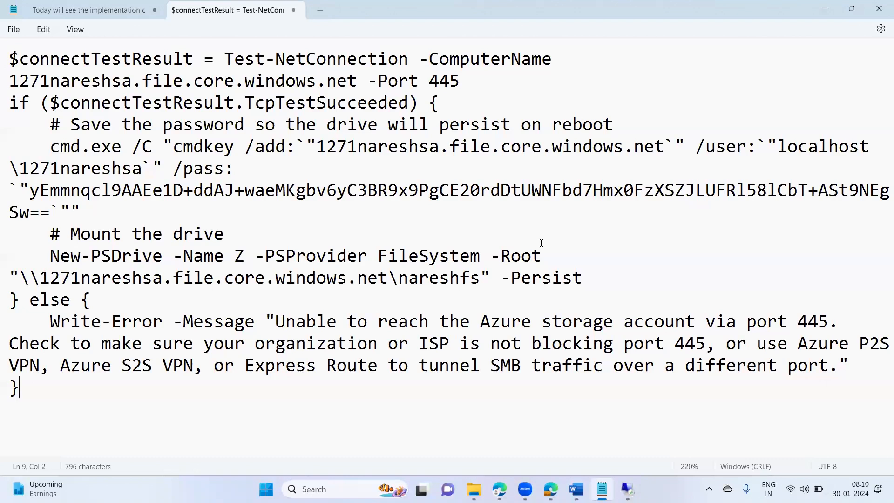
scroll(541, 244, "down", 8)
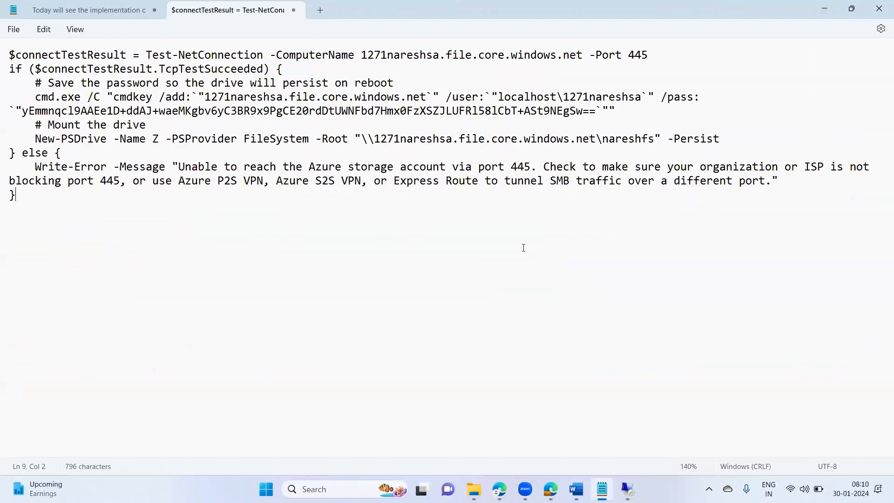
Step: Copy \\1271nareshsa.file.core.windows.net\nareshfs from the script and submit it as the virtual machine's Z: drive mapping folder, connecting with different credentials
left_click_drag(364, 140, 656, 142)
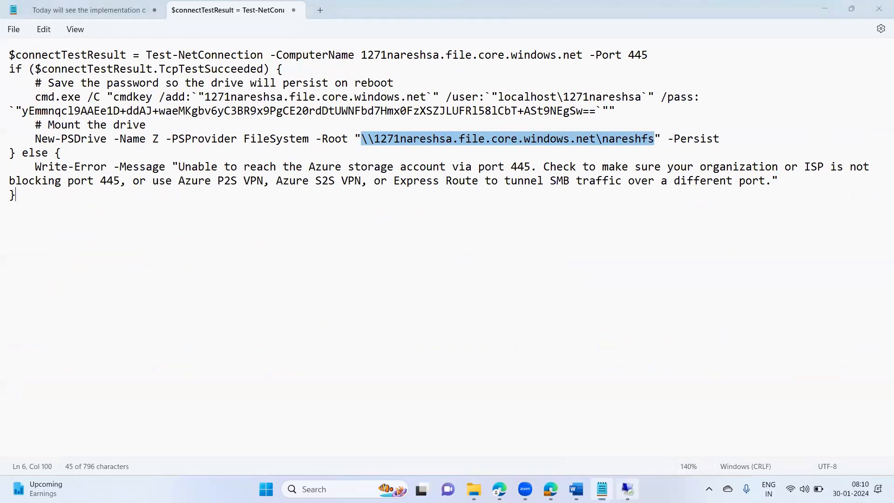
left_click(628, 489)
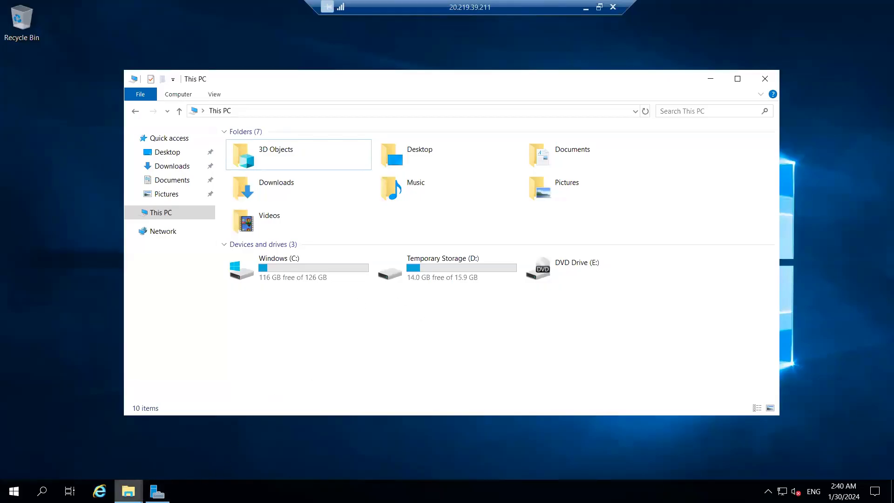
mouse_move(128, 491)
left_click(191, 457)
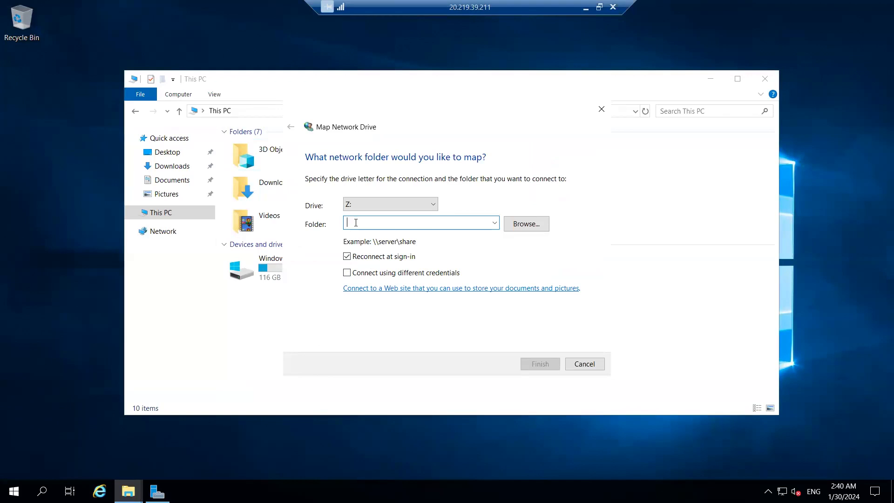
key("ctrl+v")
left_click(347, 274)
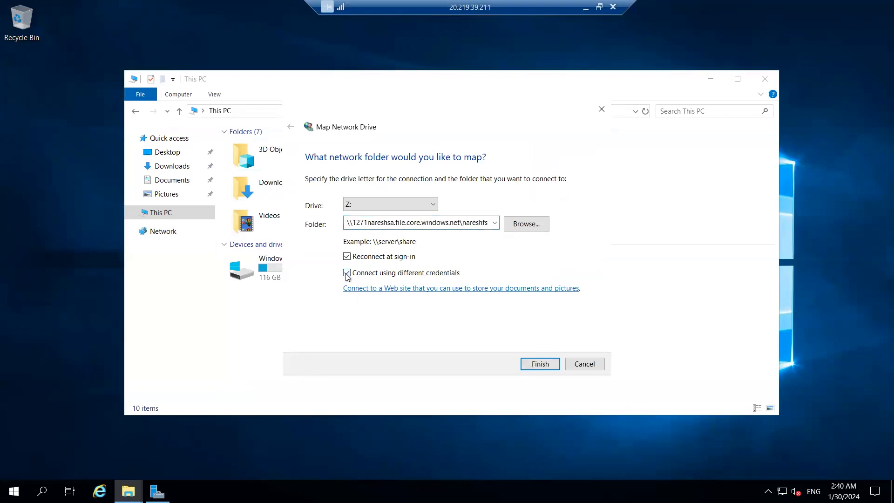
left_click(522, 363)
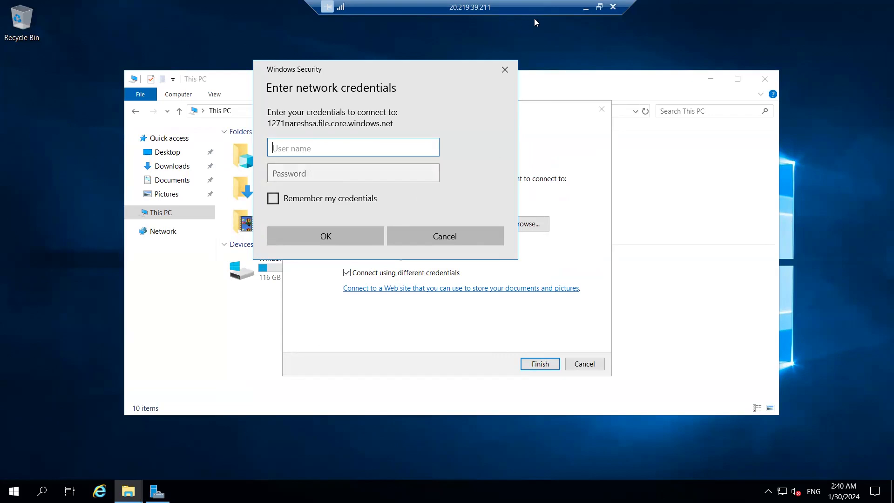
Step: Check the Azure portal's web address, return to the virtual machine, and enter azure\ as the start of the network credentials' user name
left_click(588, 9)
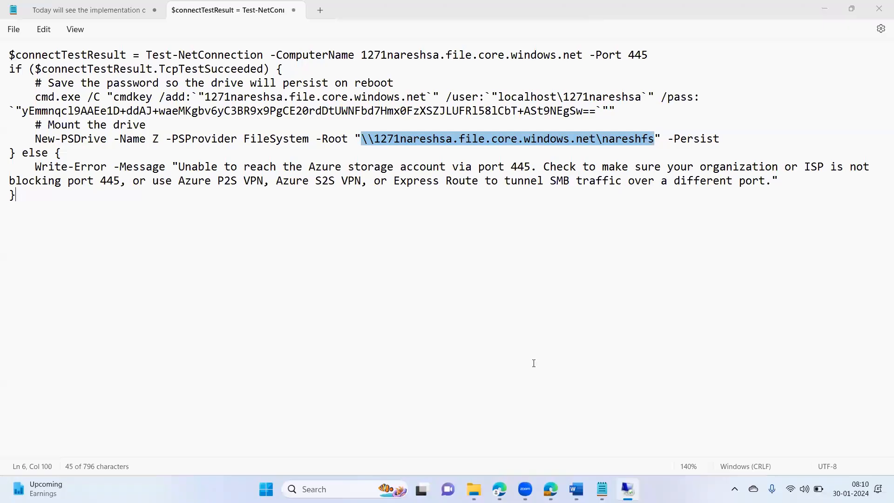
key("alt+Tab")
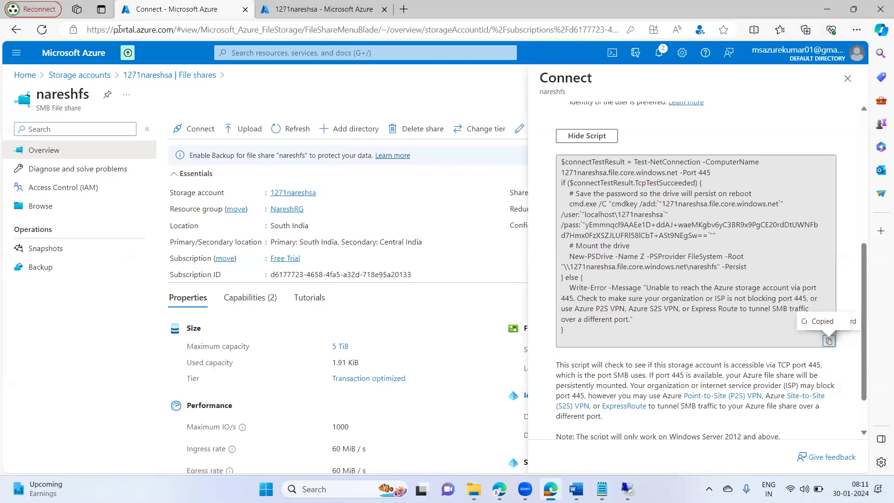
left_click_drag(117, 29, 176, 30)
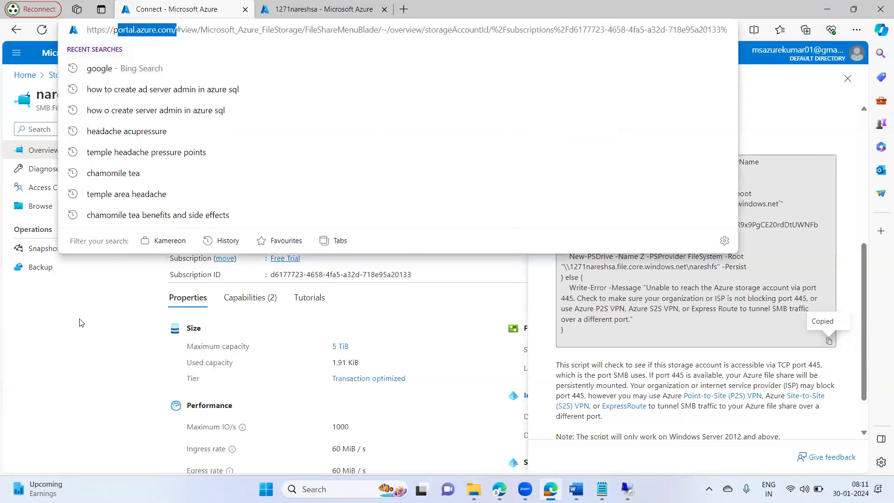
left_click(79, 323)
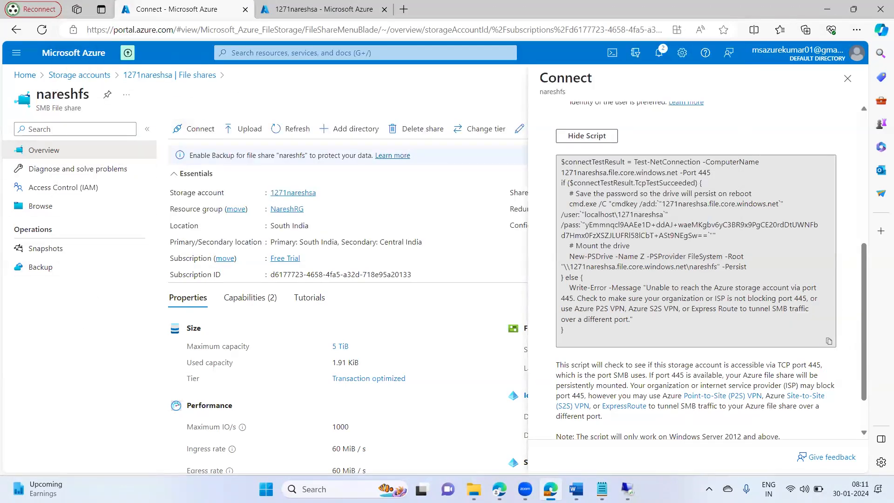
left_click(627, 489)
type("azure\\")
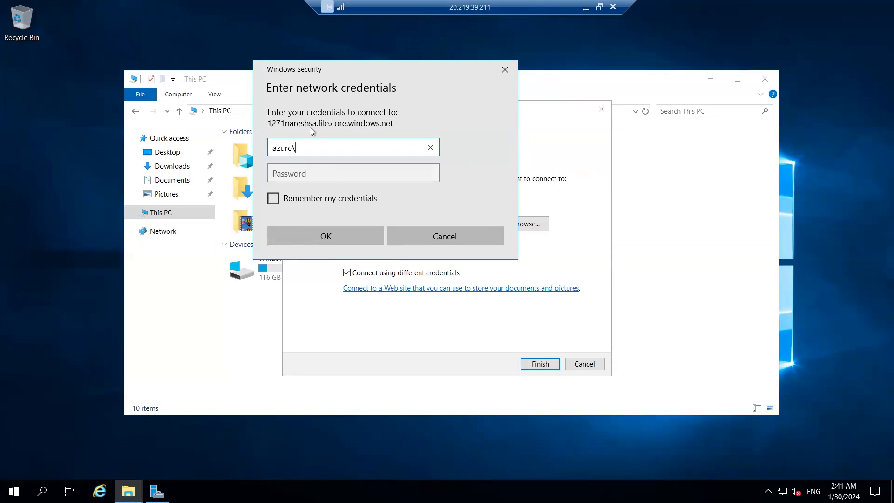
Step: Look up the storage account name in the Azure portal and complete the network credentials' user name as azure\1271nareshsa
left_click(585, 8)
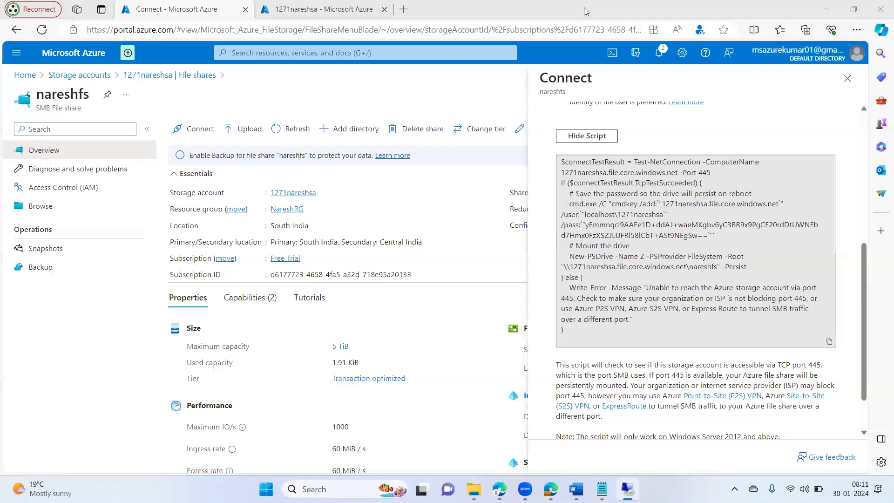
left_click(95, 76)
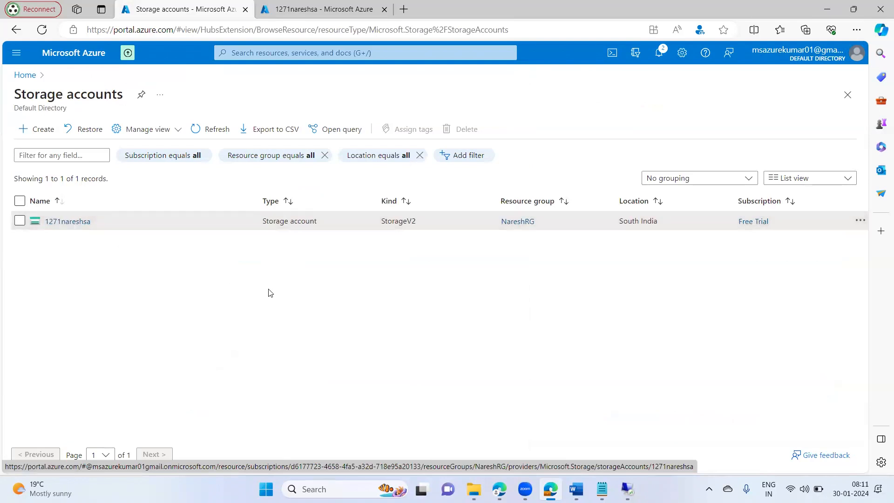
left_click(628, 489)
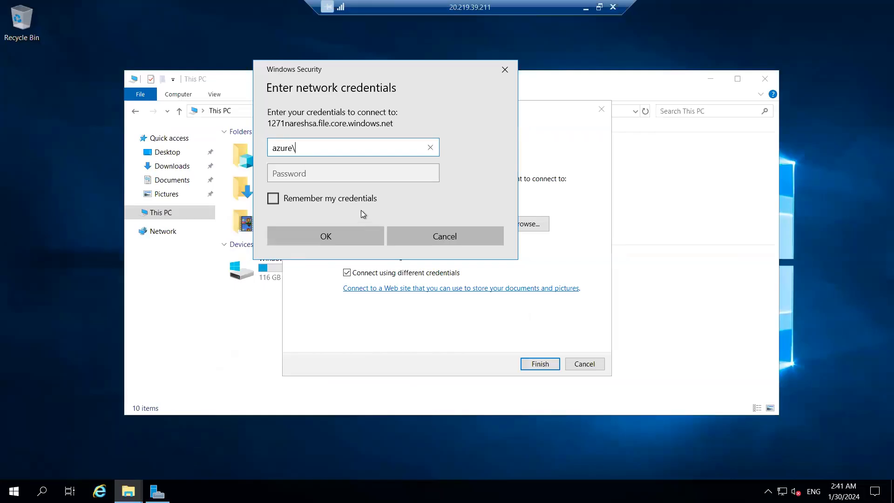
type("1271nareshsa")
left_click(316, 175)
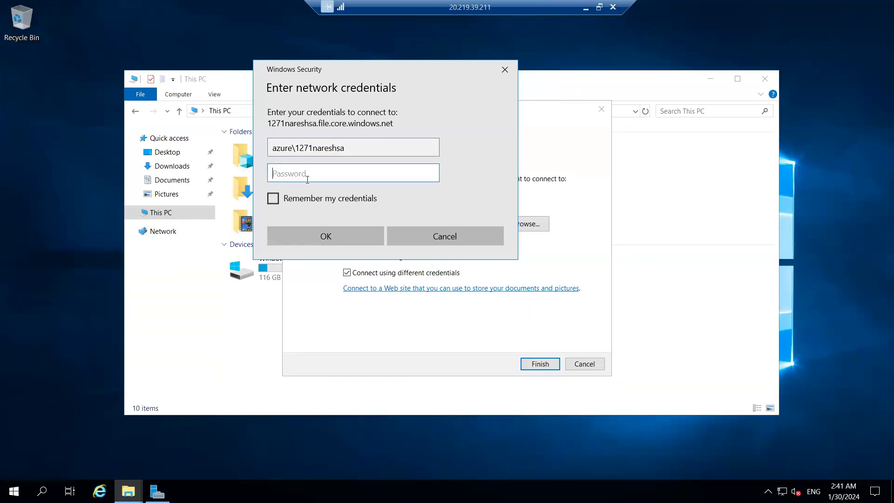
Step: Return to the Azure portal and open the access keys of storage account 1271nareshsa
left_click(586, 9)
left_click(77, 221)
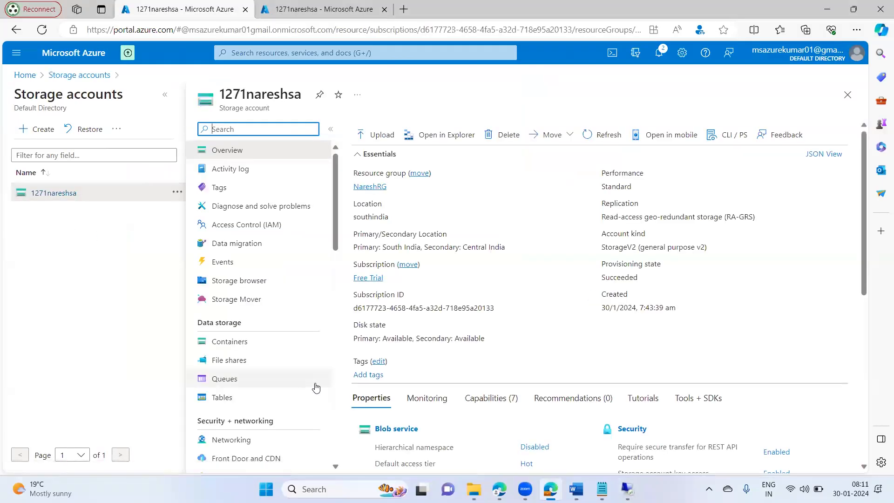
scroll(308, 395, "down", 2)
scroll(305, 402, "down", 4)
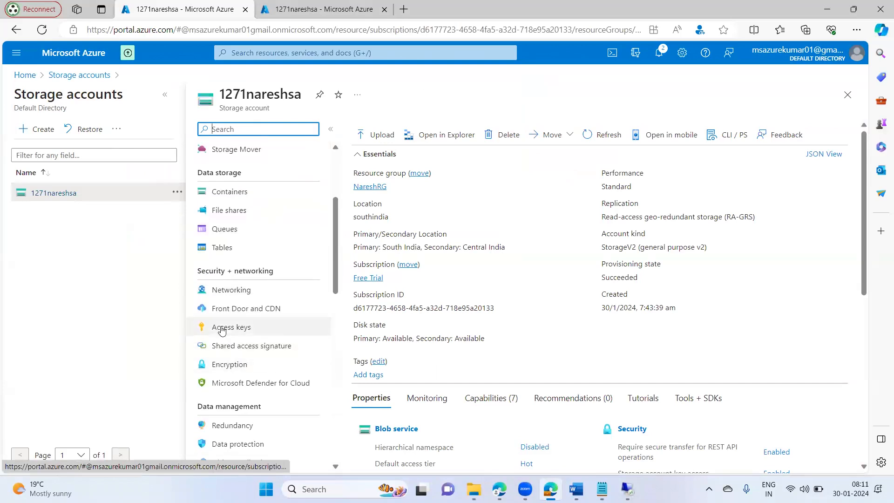
left_click(246, 327)
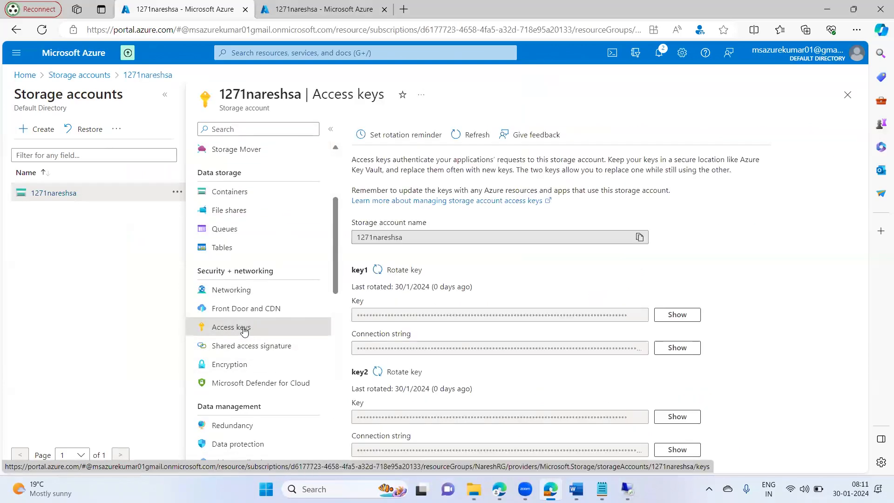
Step: Copy storage account 1271nareshsa's key1 access key and submit it as the network credentials password on the virtual machine
left_click(667, 315)
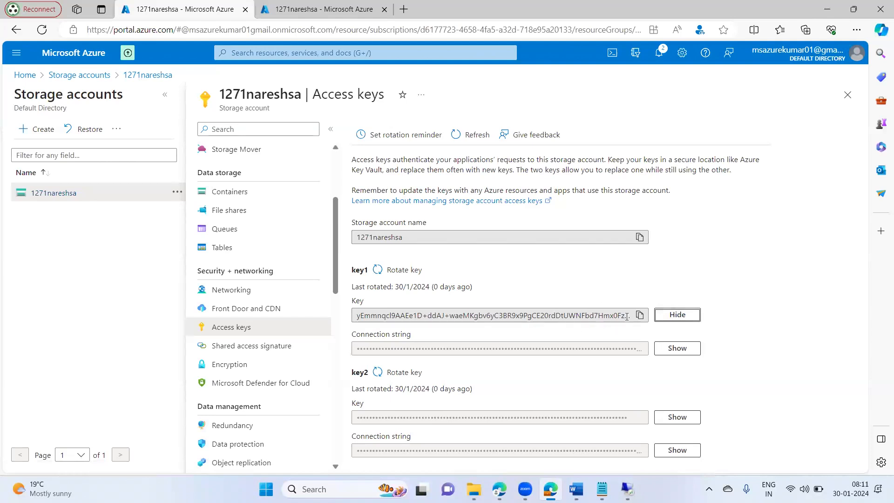
left_click(641, 317)
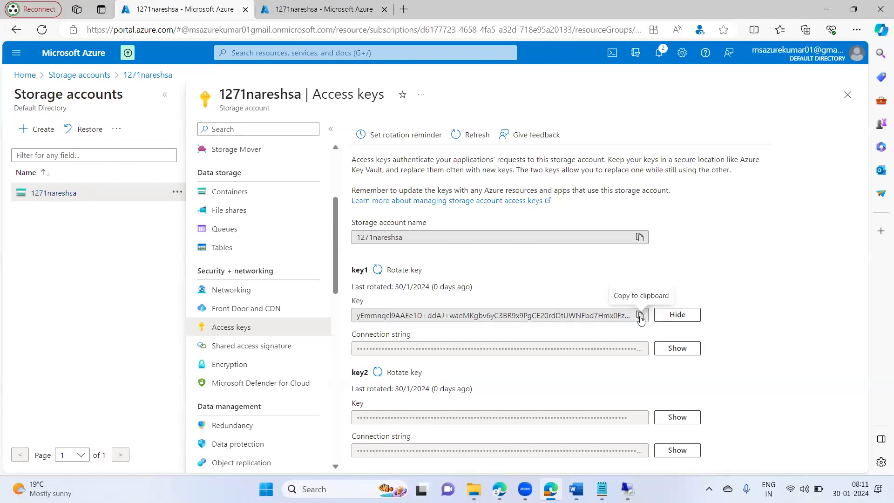
left_click(640, 317)
left_click(627, 488)
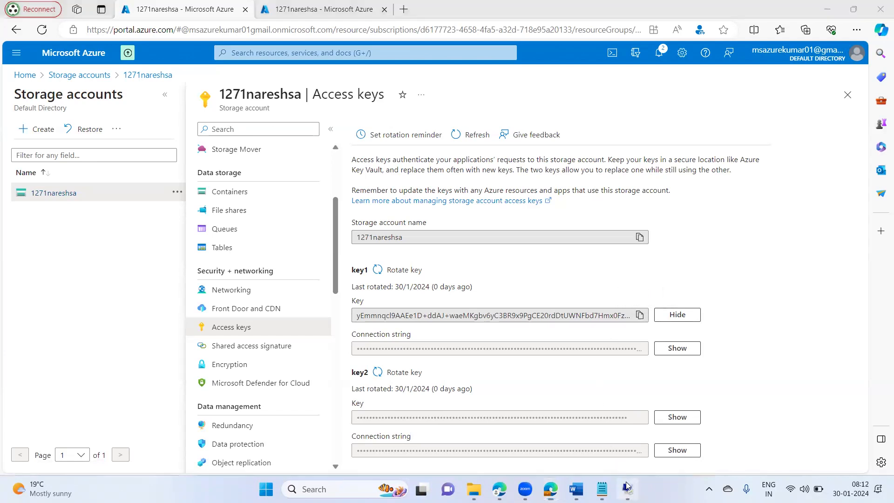
right_click(297, 176)
left_click(313, 190)
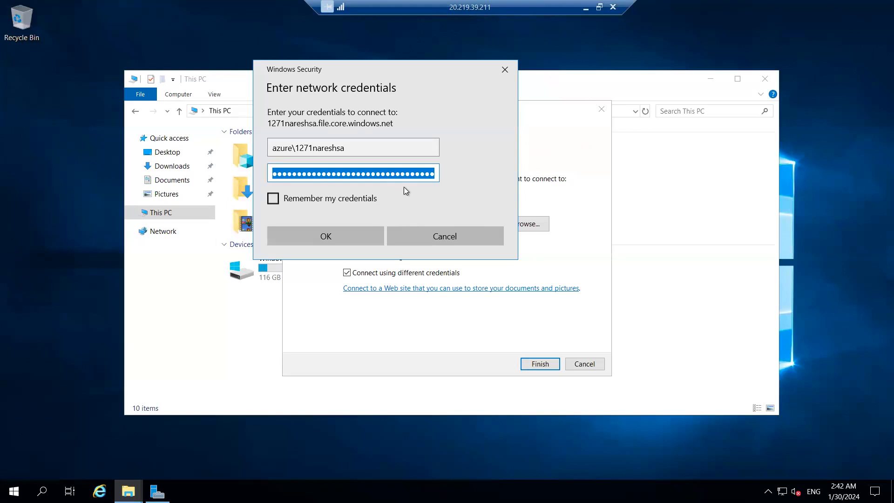
left_click(410, 174)
left_click(353, 237)
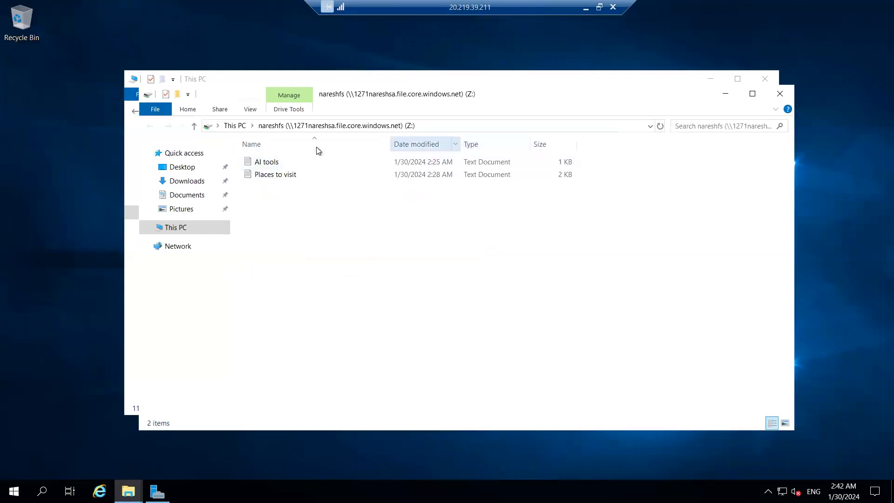
Step: Open the mapped nareshfs drive from This PC and create a text document named Nareshit Students in it
left_click(737, 78)
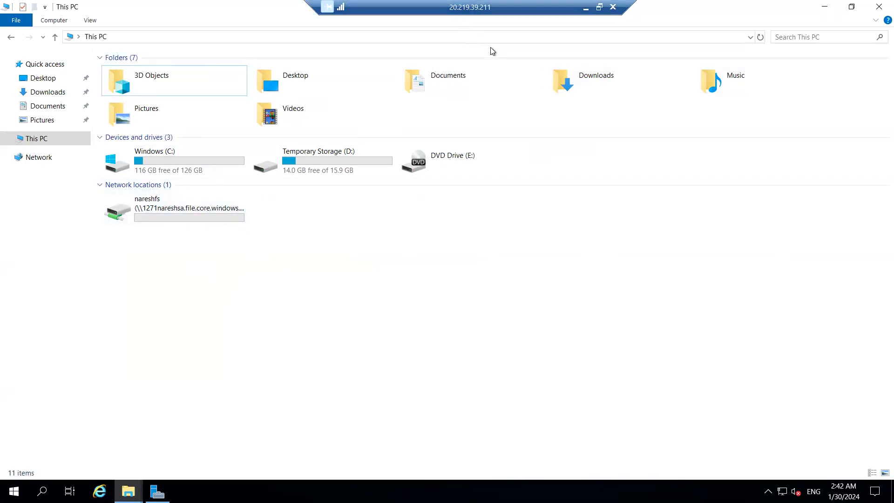
double_click(180, 206)
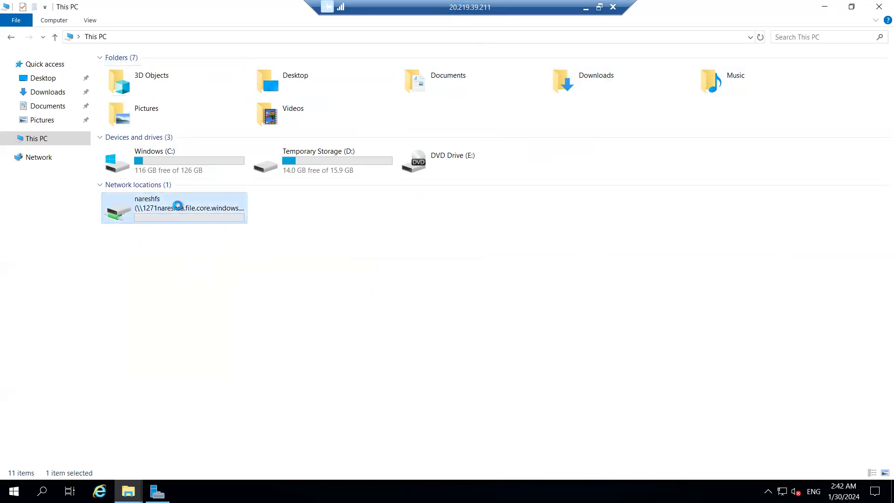
right_click(248, 174)
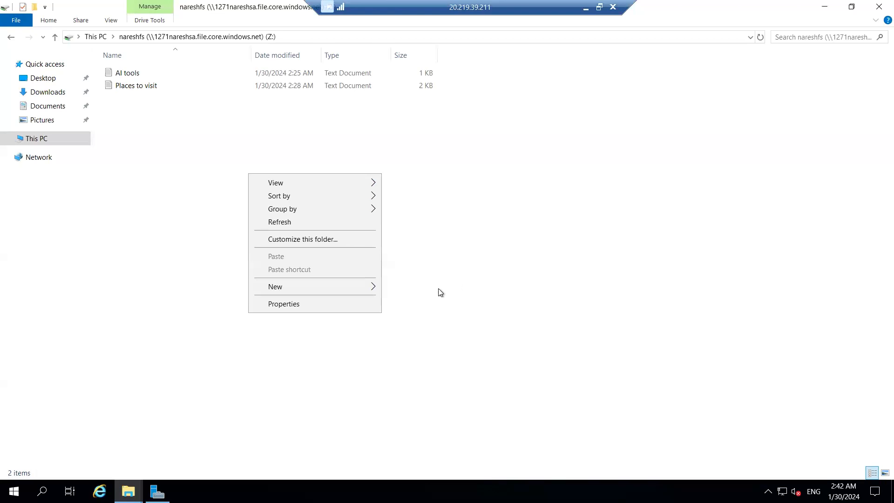
mouse_move(298, 291)
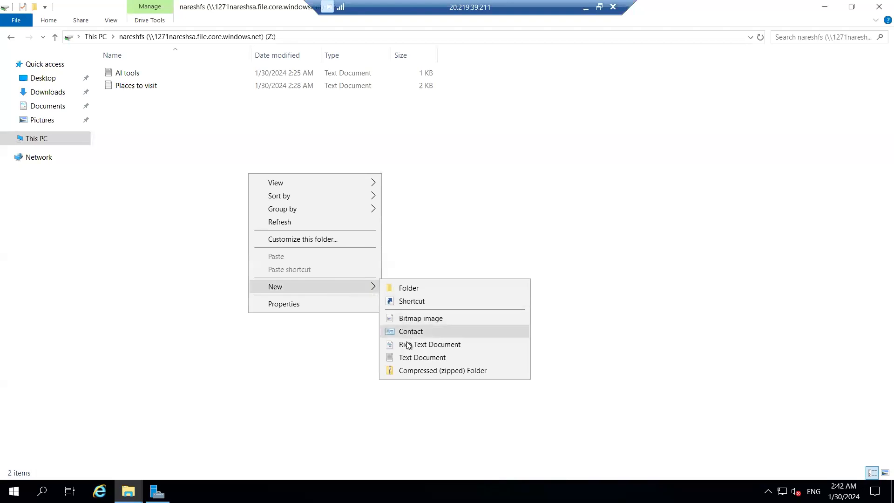
left_click(399, 357)
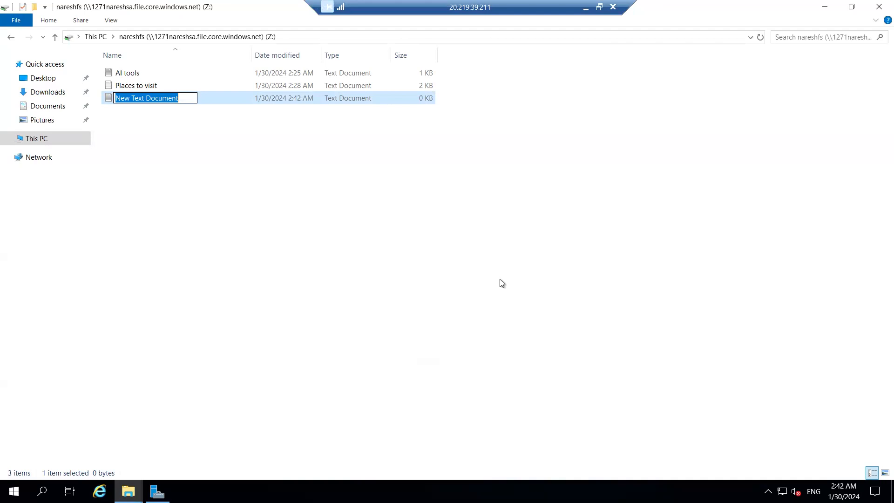
type("Nareshi")
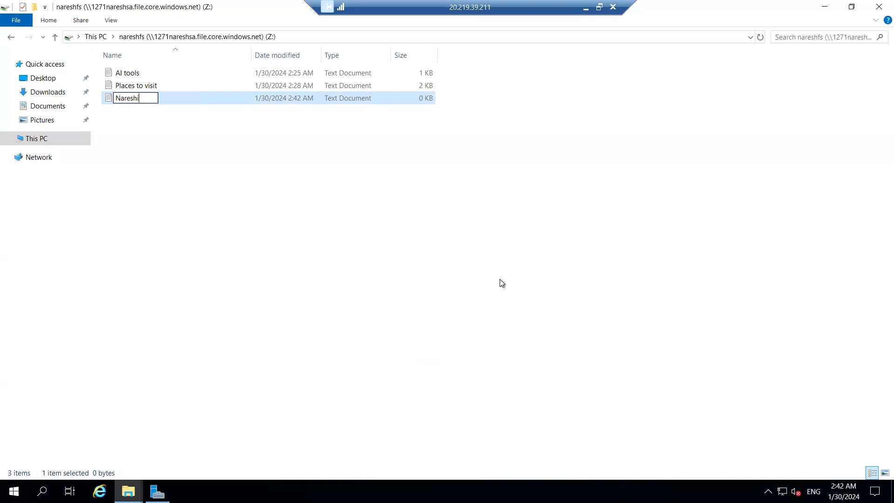
type("t Students")
key("BackSpace")
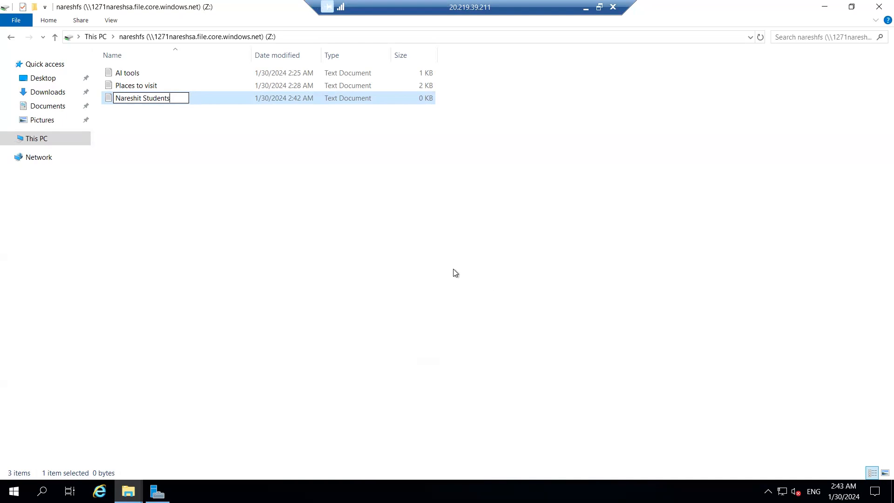
left_click(303, 222)
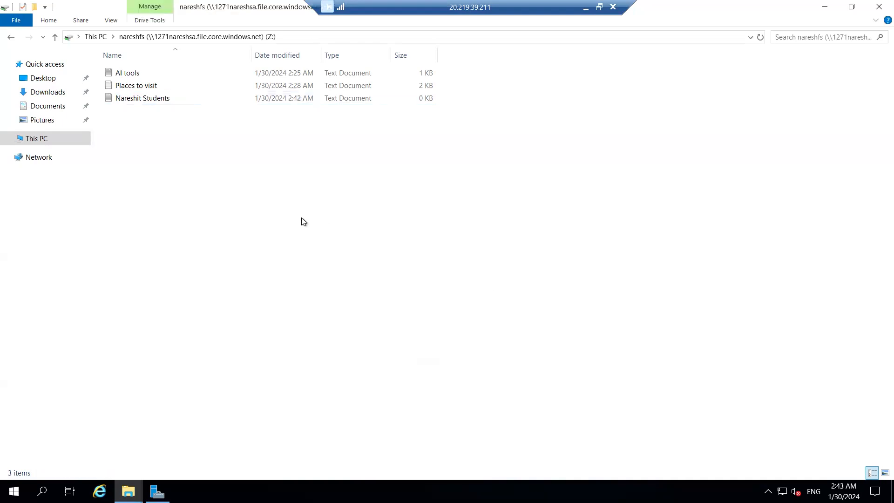
Step: Open the Nareshit Students document and enter four students' names, one per line, ending the list with ...etc
double_click(157, 98)
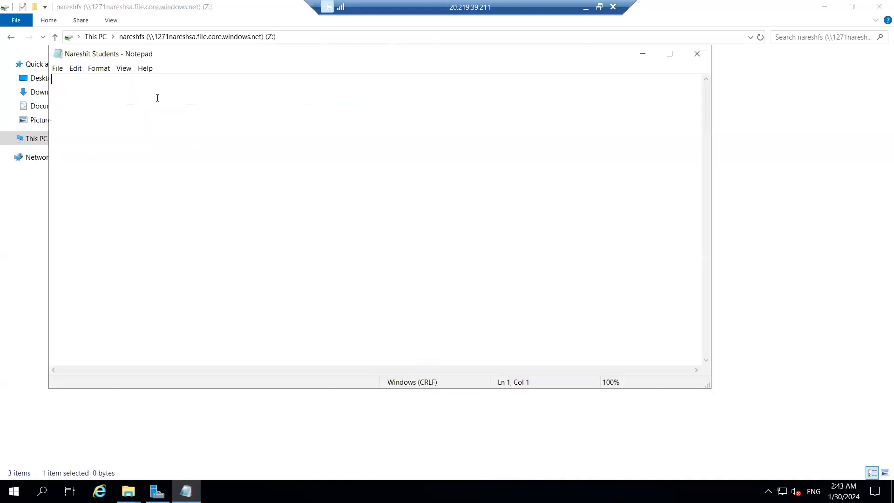
left_click(584, 8)
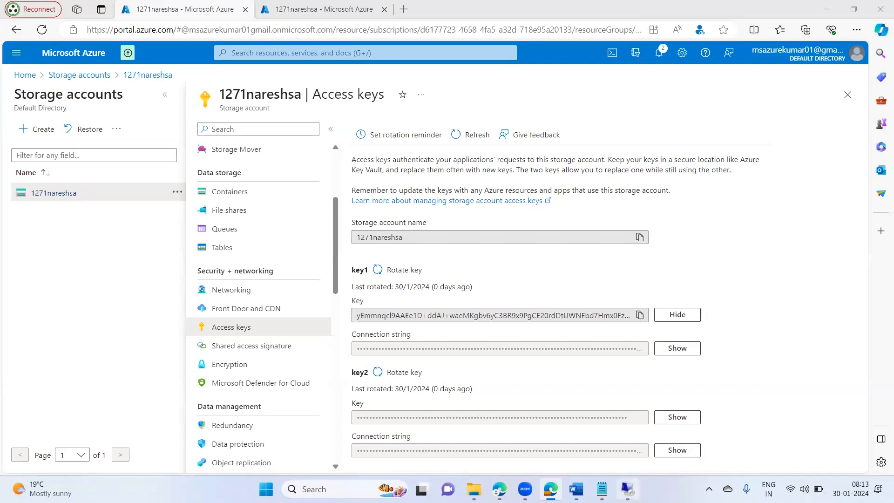
left_click(628, 487)
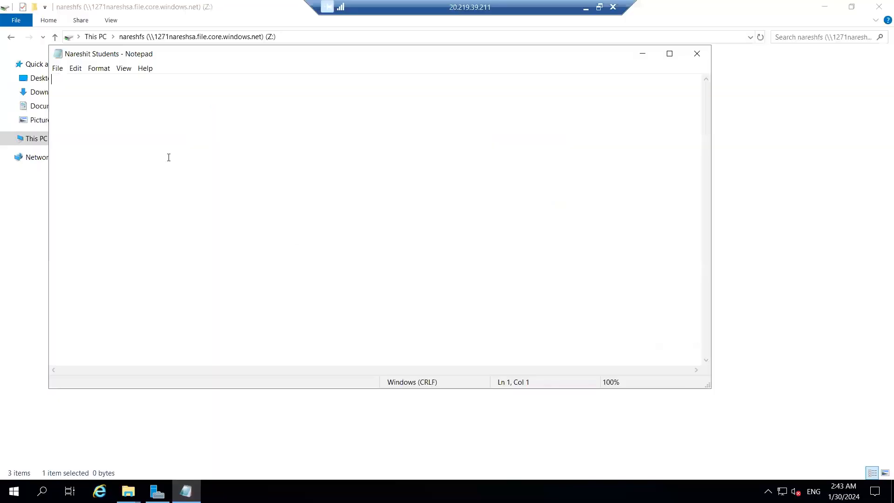
type("Aanya")
key("Return")
key("Return")
type("Blan")
key("BackSpace")
key("BackSpace")
key("BackSpace")
key("BackSpace")
type("Bala krishna")
key("Return")
type("Dinesh...et.")
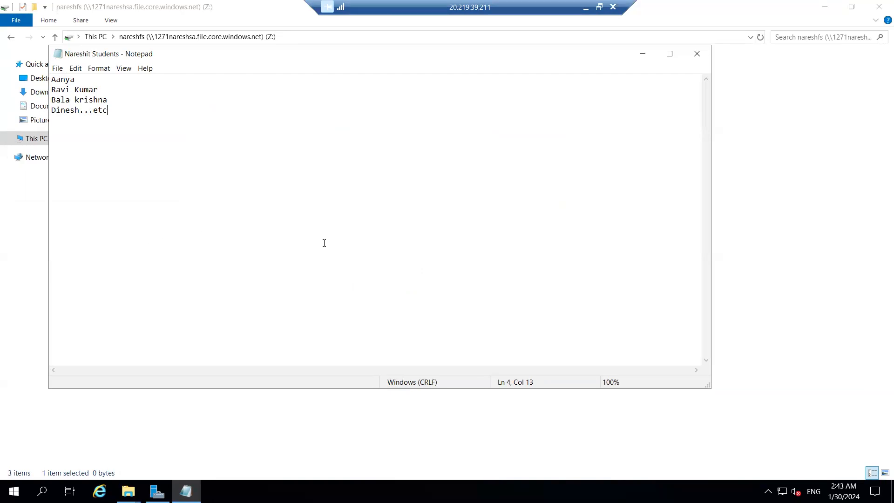
Step: Save and close the Nareshit Students document, and go back to This PC
left_click(57, 68)
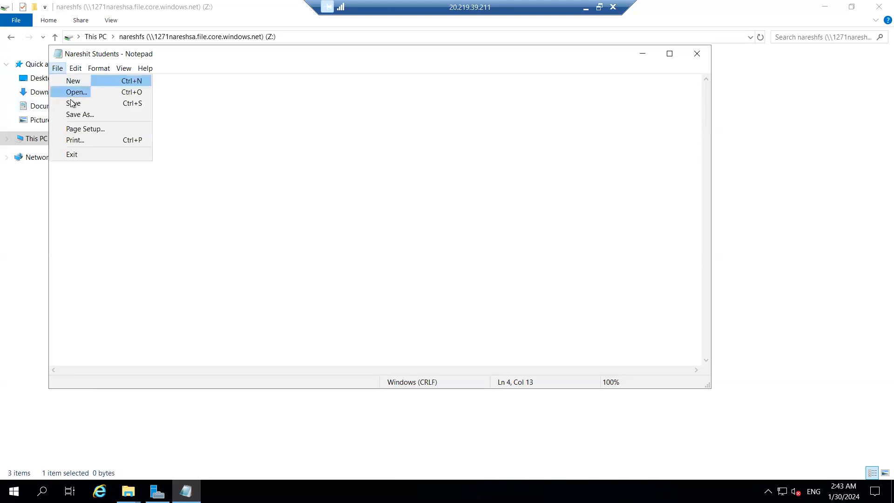
left_click(73, 103)
left_click(58, 68)
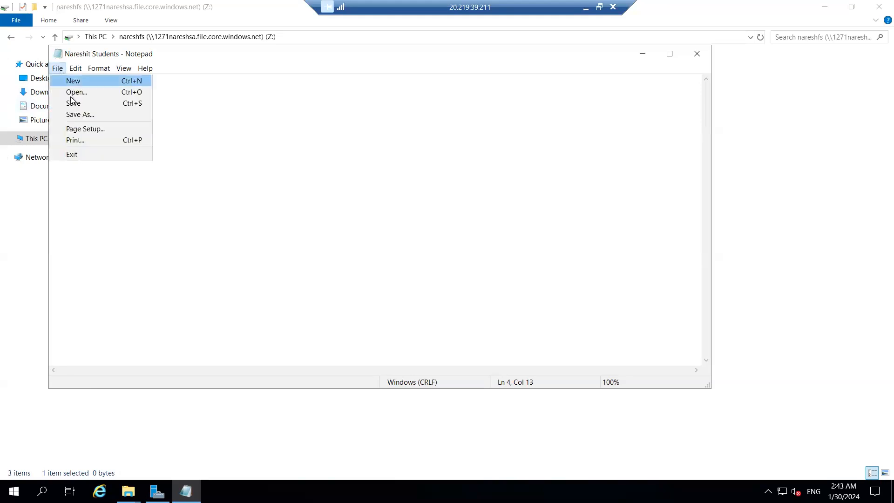
left_click(74, 104)
left_click(698, 54)
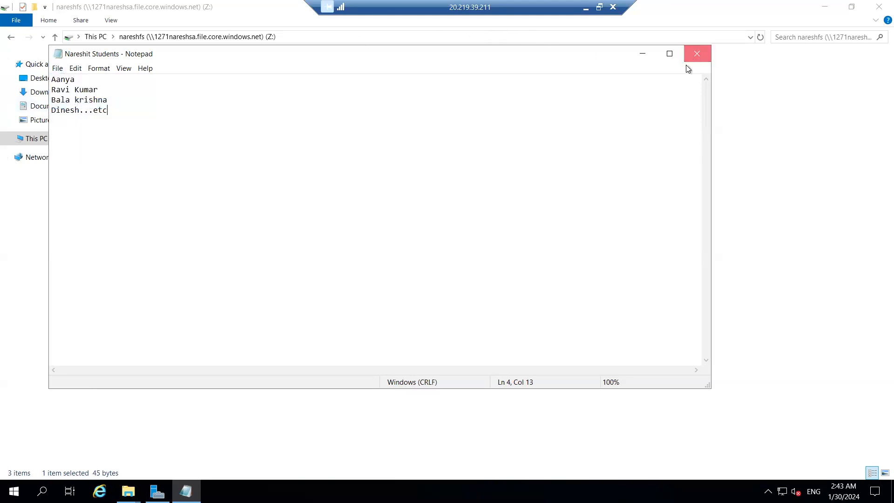
left_click(411, 311)
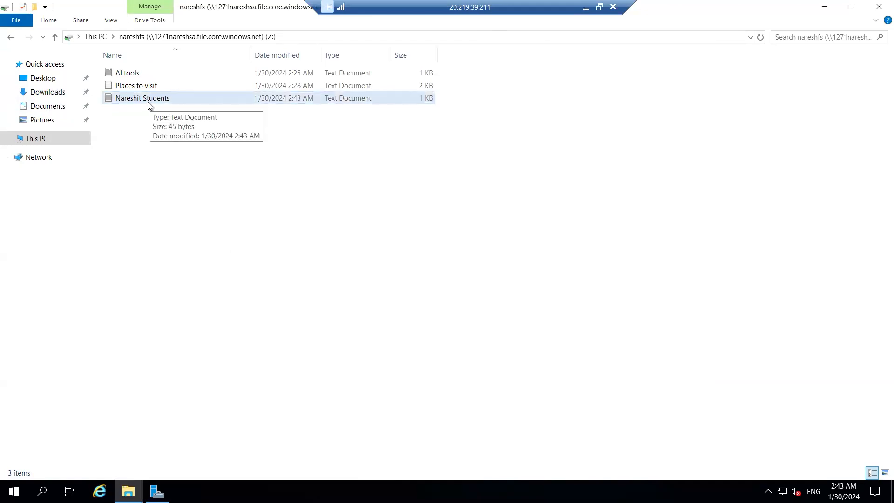
left_click(95, 36)
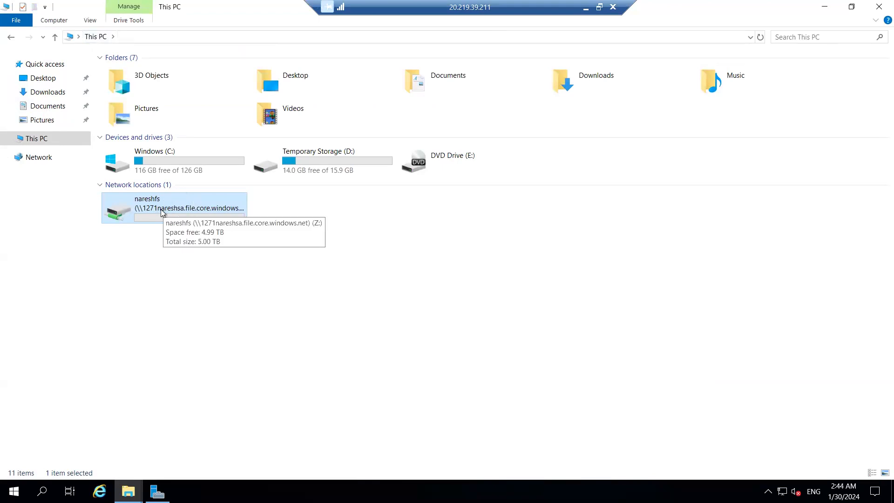
Step: Switch to the Azure portal and browse the files of the nareshfs file share in storage account 1271nareshsa
left_click(587, 8)
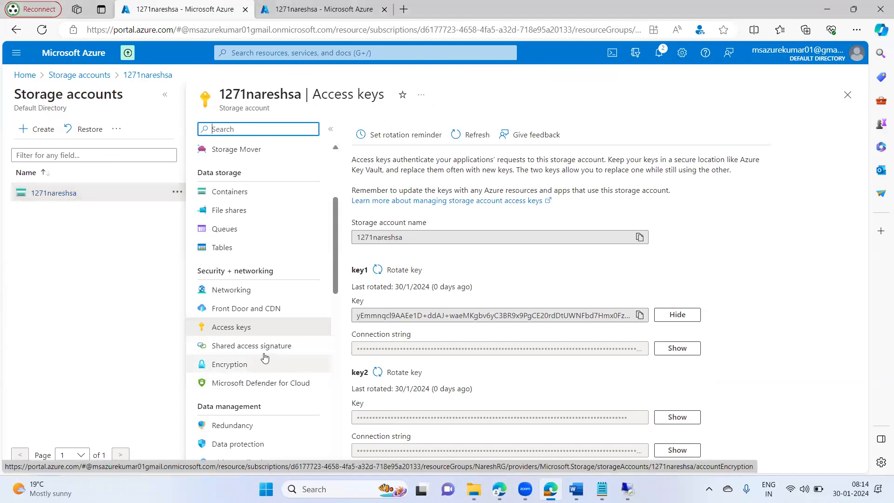
scroll(261, 302, "up", 3)
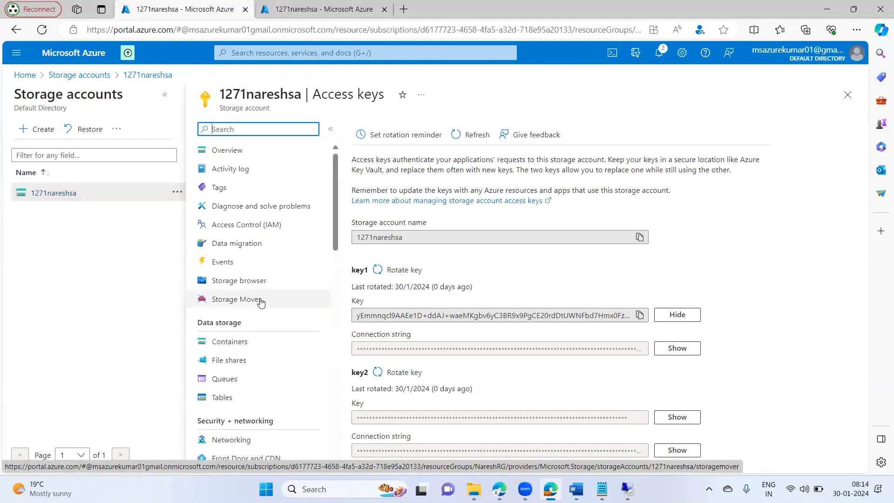
left_click(226, 361)
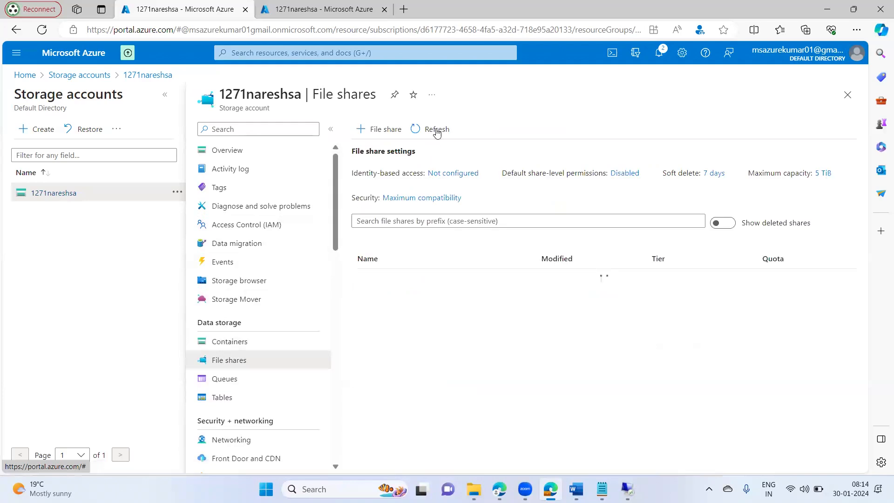
left_click(436, 131)
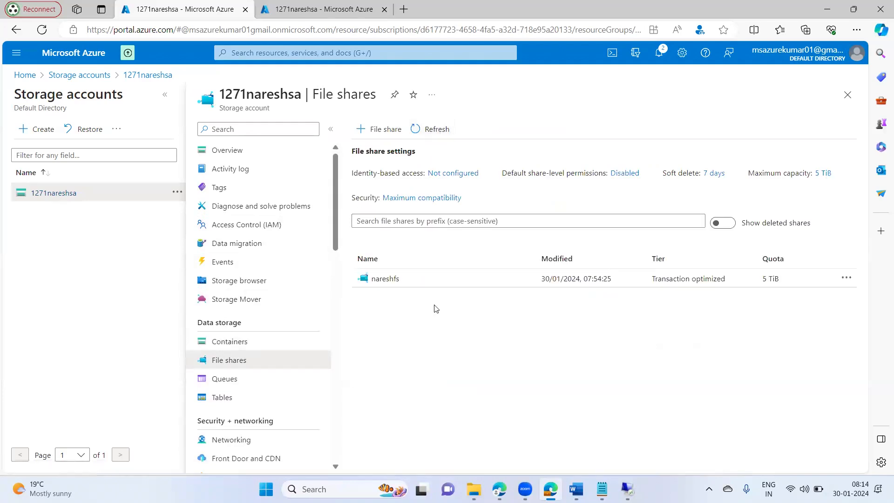
left_click(387, 282)
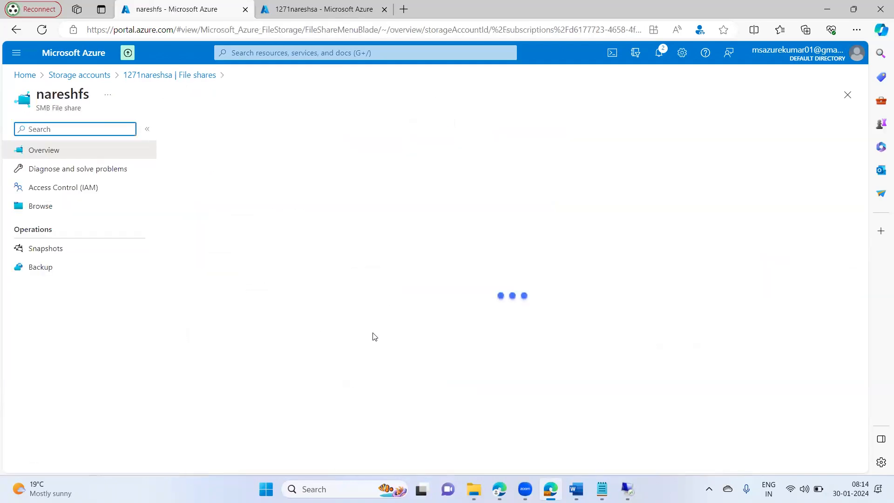
left_click(44, 215)
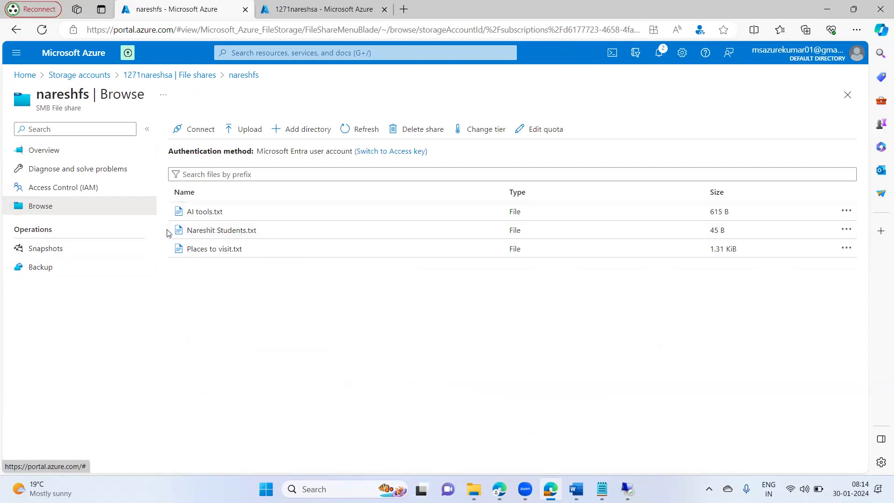
Step: Return to the virtual machine, check the files on the mapped nareshfs drive, and go back to This PC
left_click(628, 484)
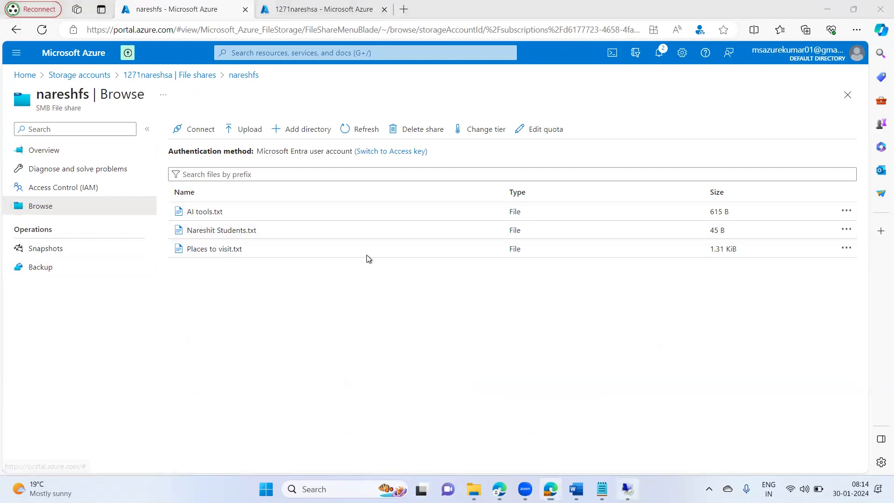
double_click(233, 219)
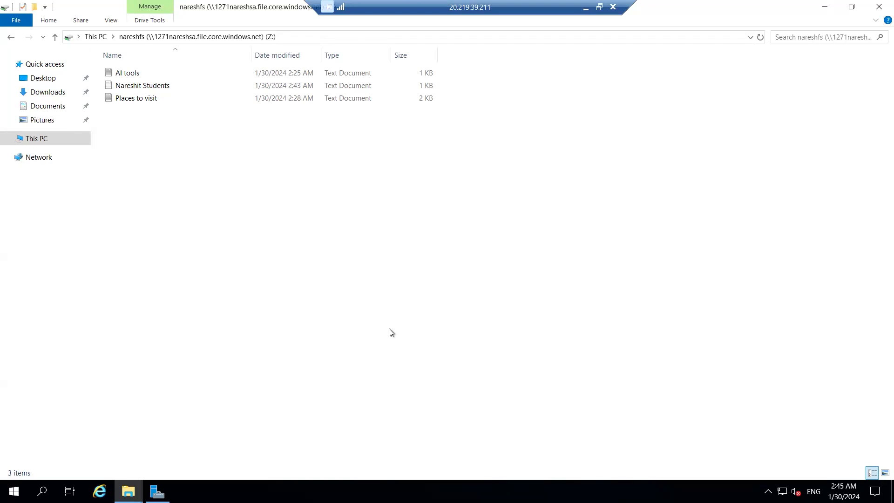
left_click(94, 36)
left_click(301, 303)
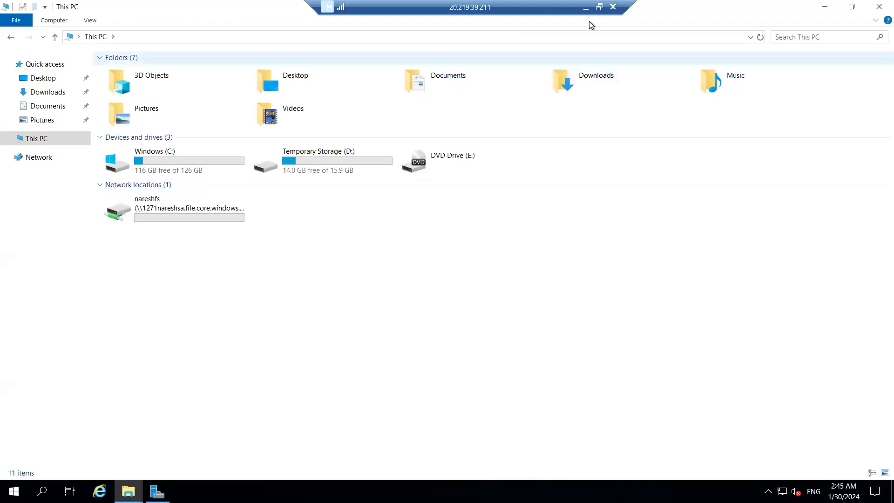
Step: Review the File Share Storage notes in the Word study material, then return to the Azure portal
left_click(586, 9)
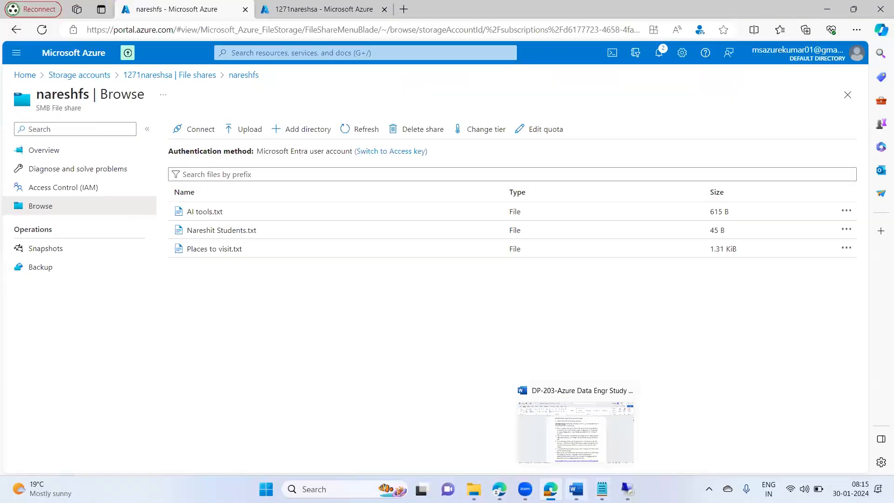
left_click(576, 489)
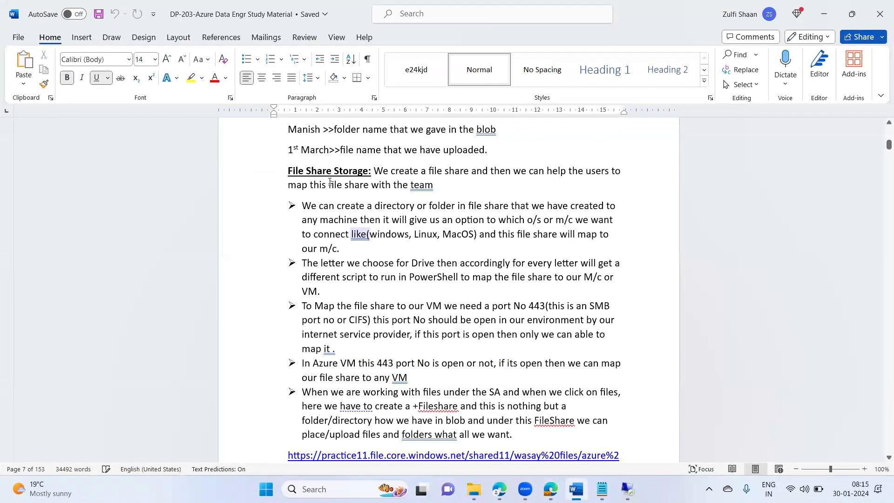
left_click(399, 304)
left_click_drag(409, 206, 448, 361)
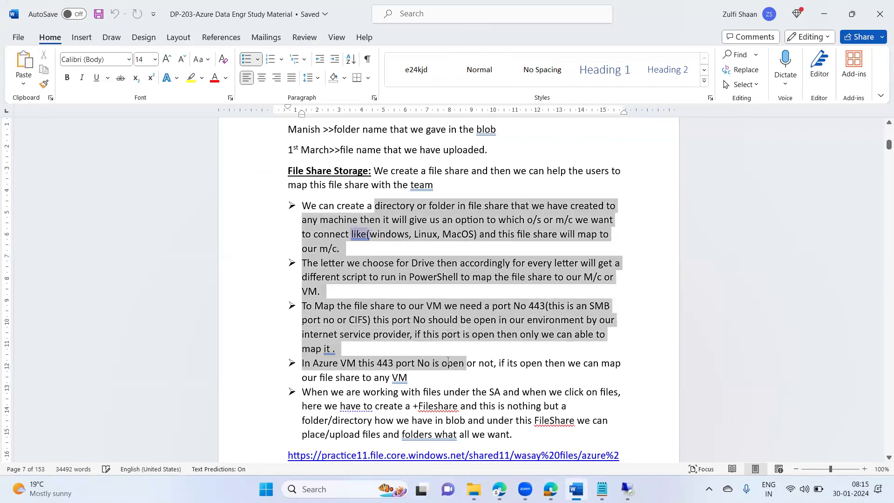
scroll(452, 373, "down", 3)
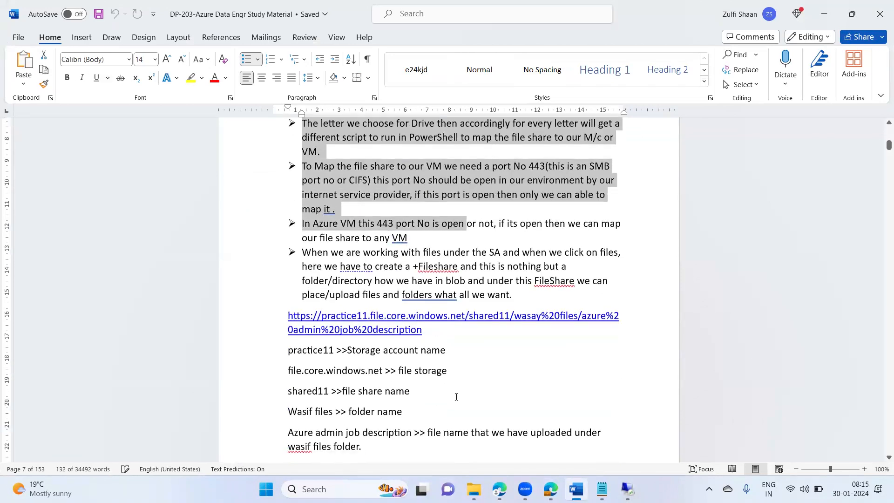
left_click(550, 489)
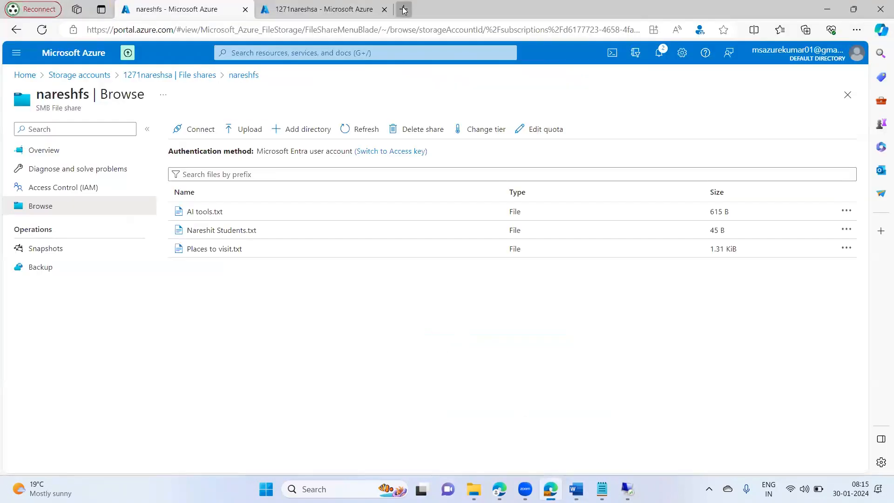